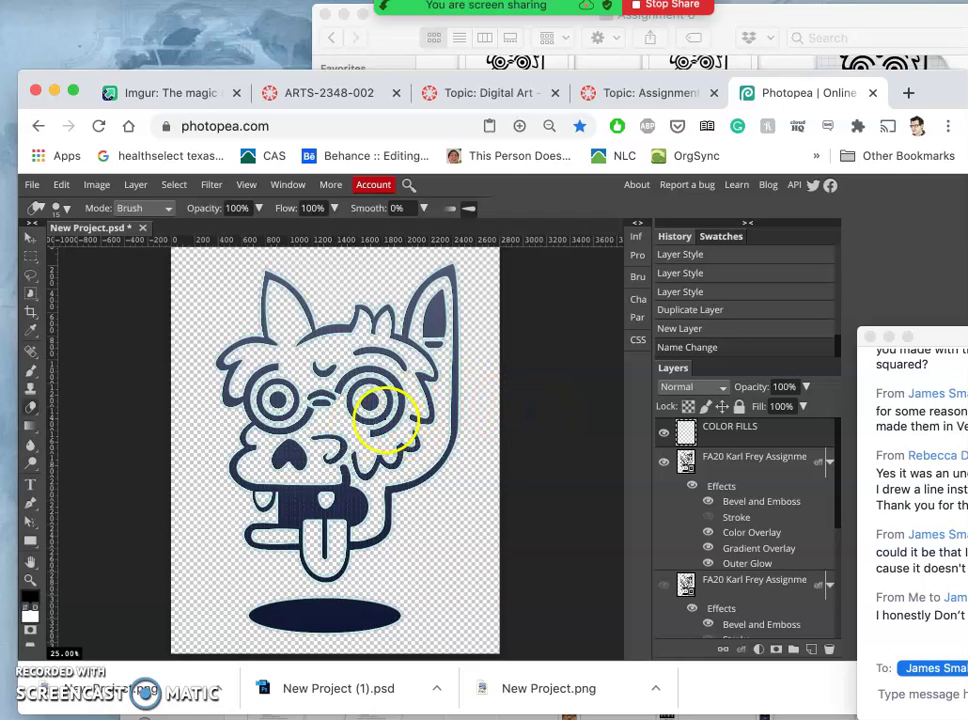
Select the monster artwork layer in the Layers panel.
scroll(461, 463, up, 10)
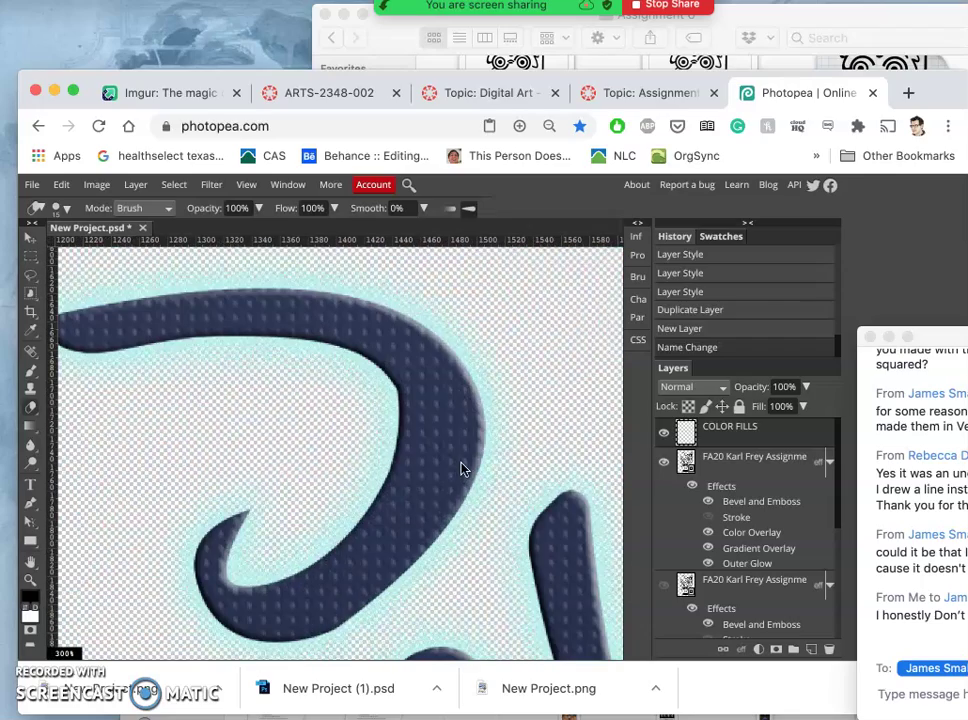
scroll(461, 468, down, 8)
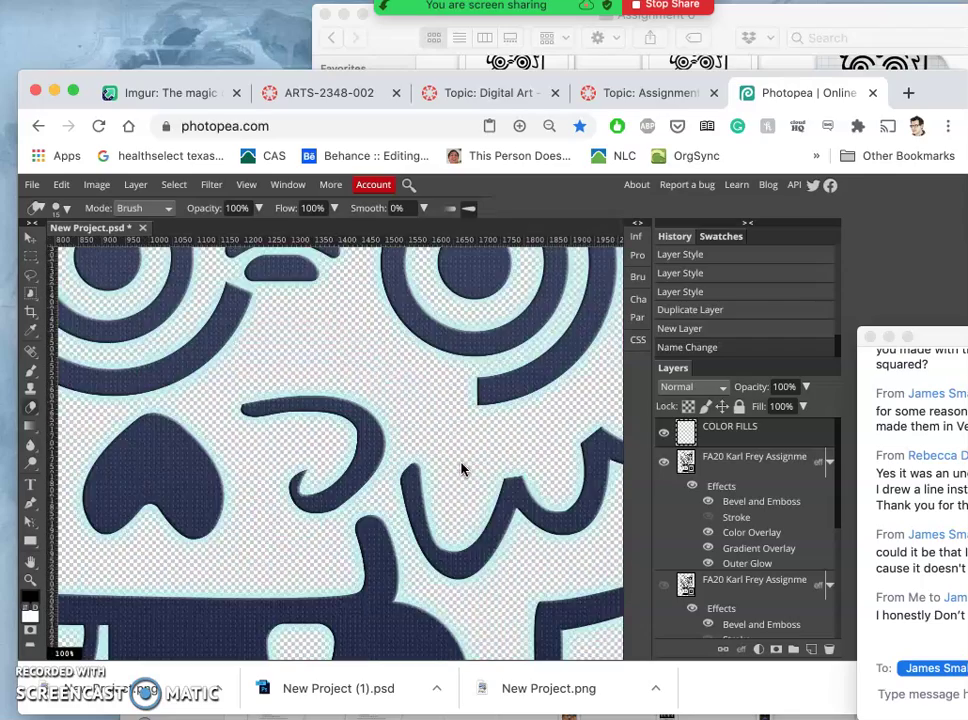
scroll(461, 468, down, 3)
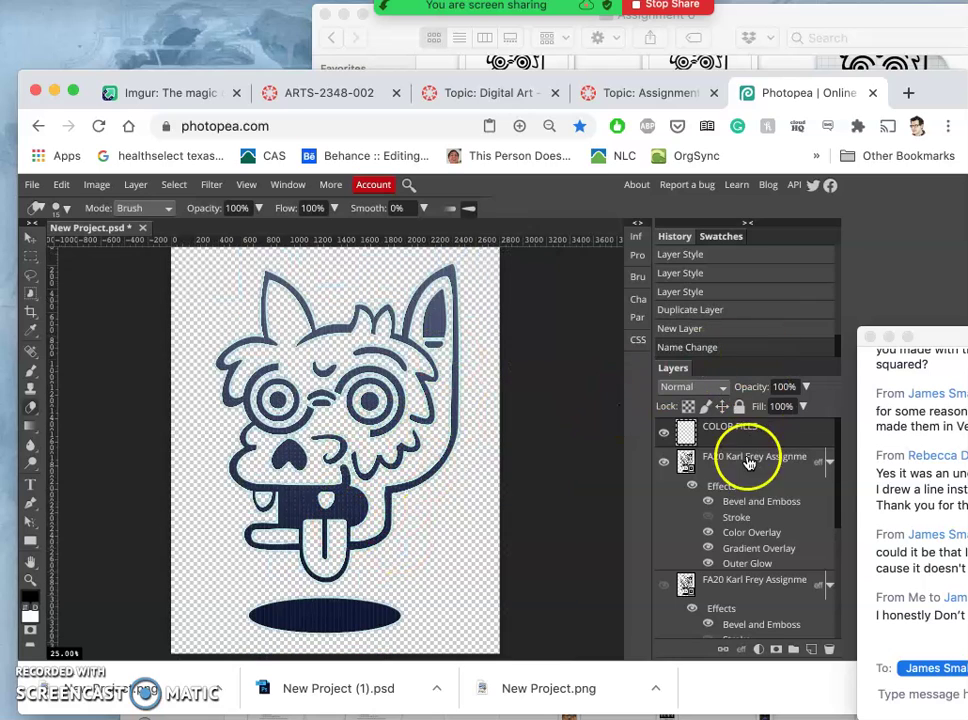
scroll(748, 507, down, 3)
scroll(748, 507, up, 3)
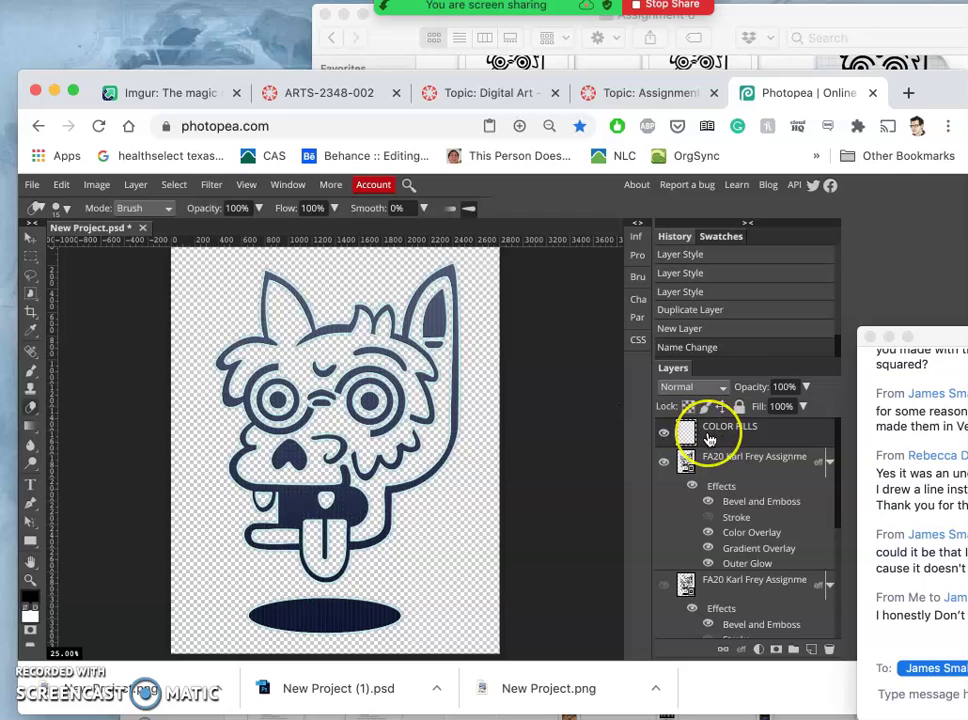
click(724, 452)
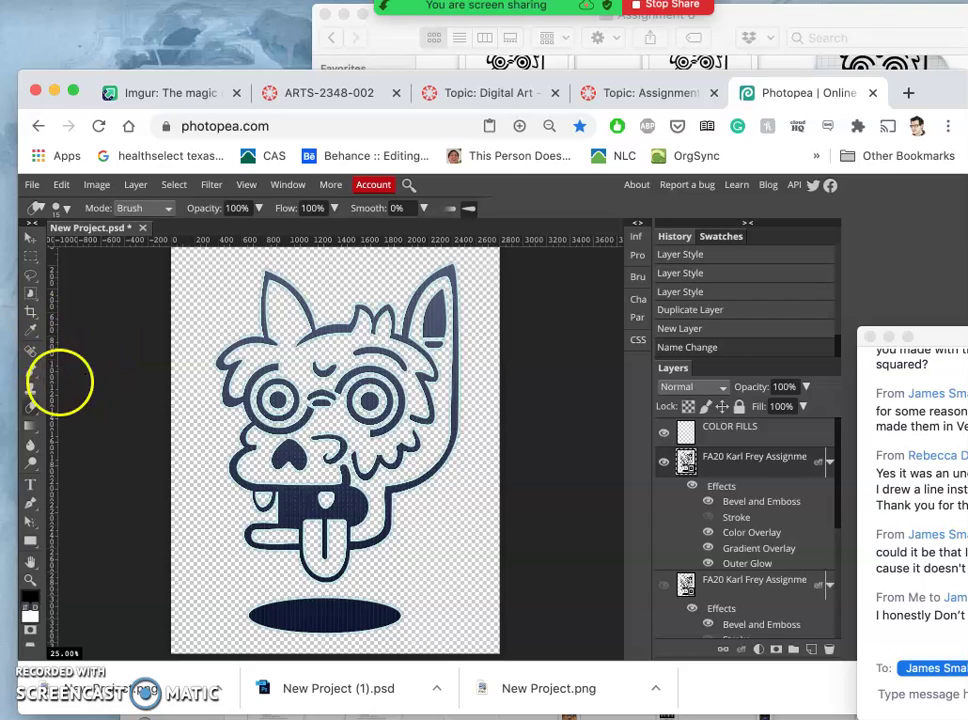
Switch to the Magic Wand (tolerance 10, anti-alias, contiguous) and toggle the artwork's visibility off and on.
click(30, 292)
click(80, 339)
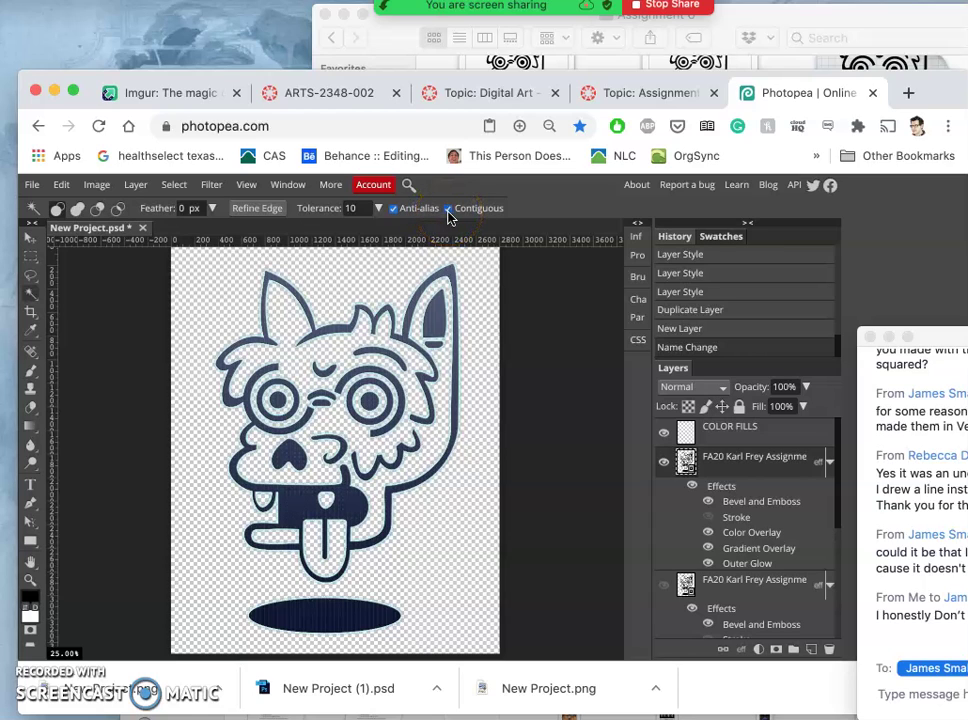
click(415, 224)
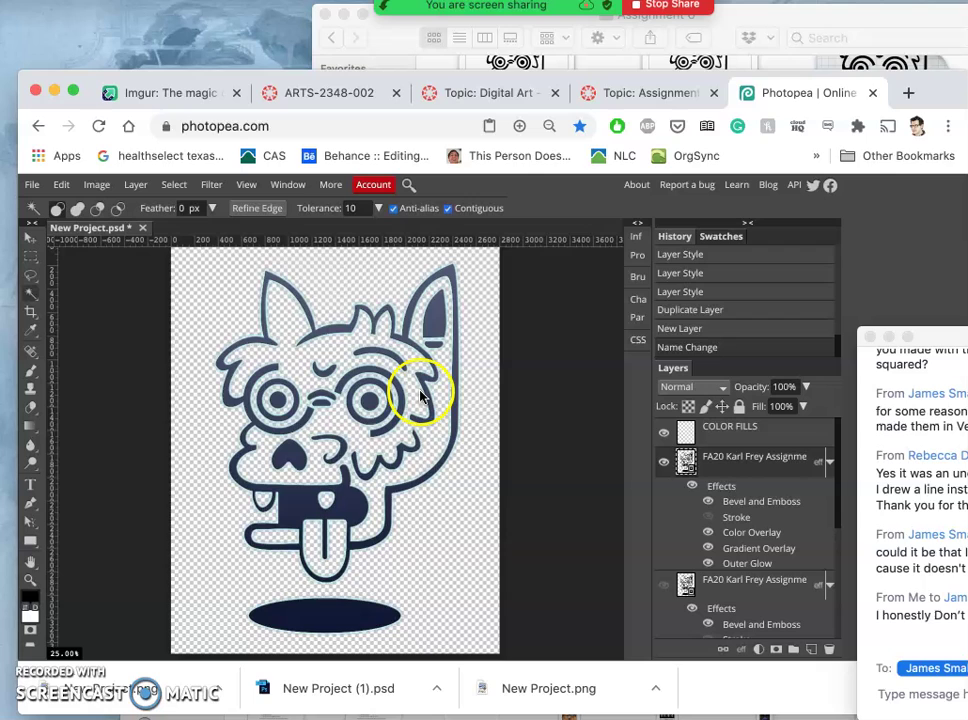
click(665, 464)
click(665, 462)
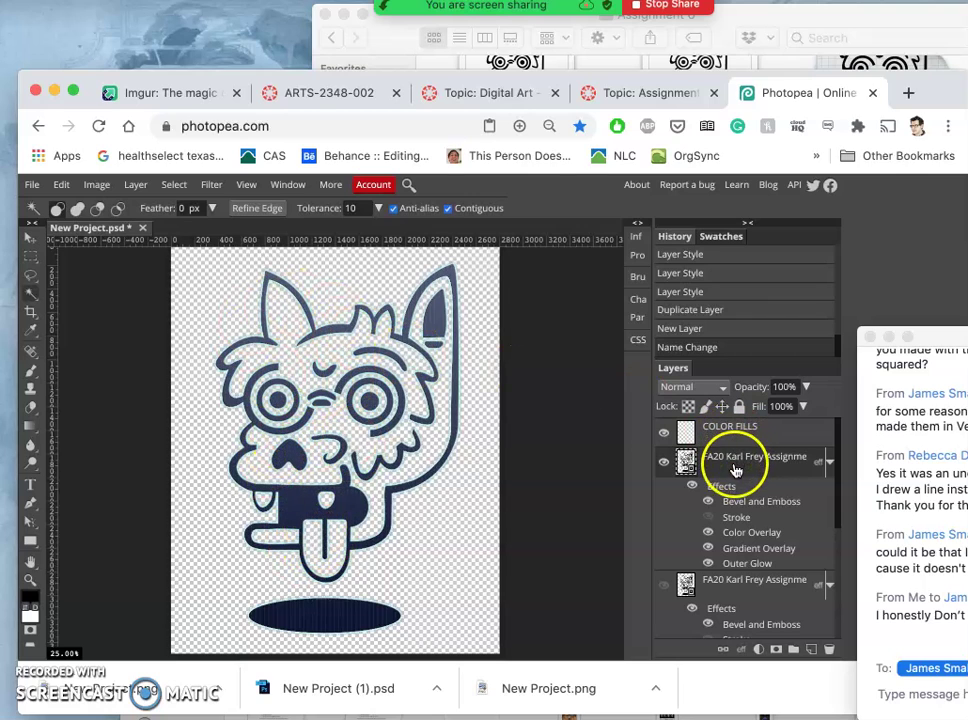
Magic Wand the monster's tongue, clearing and redoing the selection once.
click(29, 293)
click(334, 545)
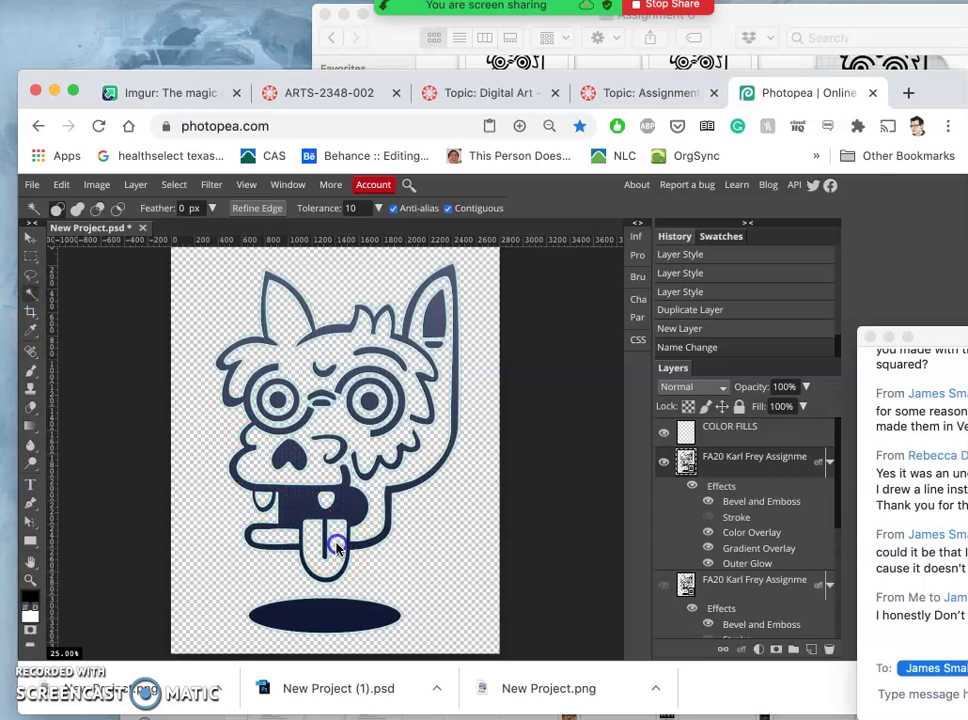
key(super+d)
click(334, 545)
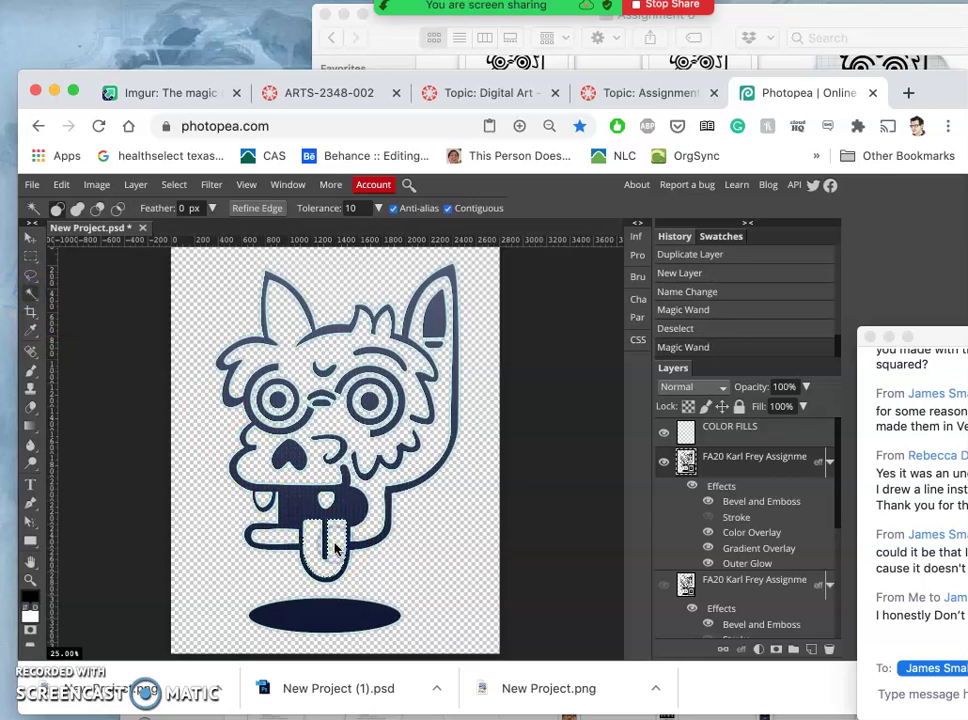
scroll(343, 547, up, 10)
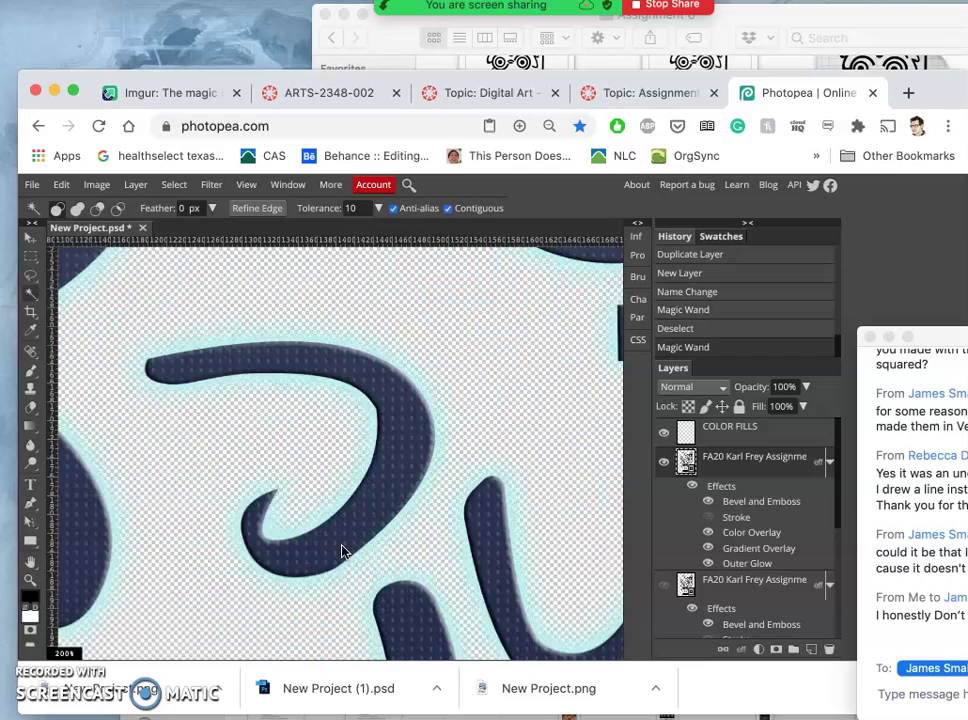
scroll(342, 551, down, 10)
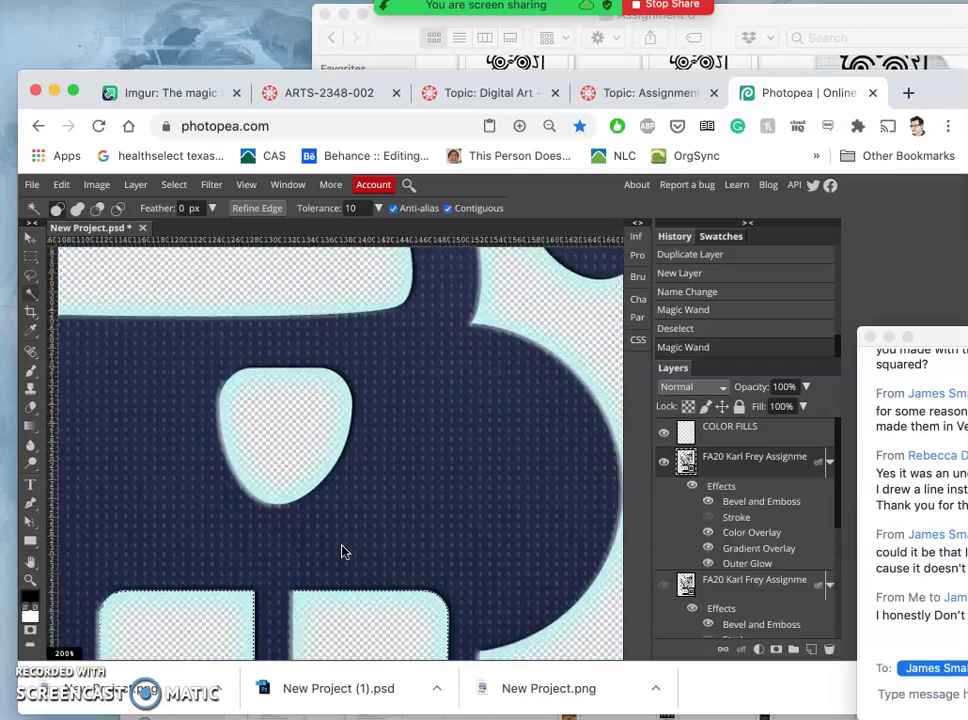
scroll(342, 551, down, 5)
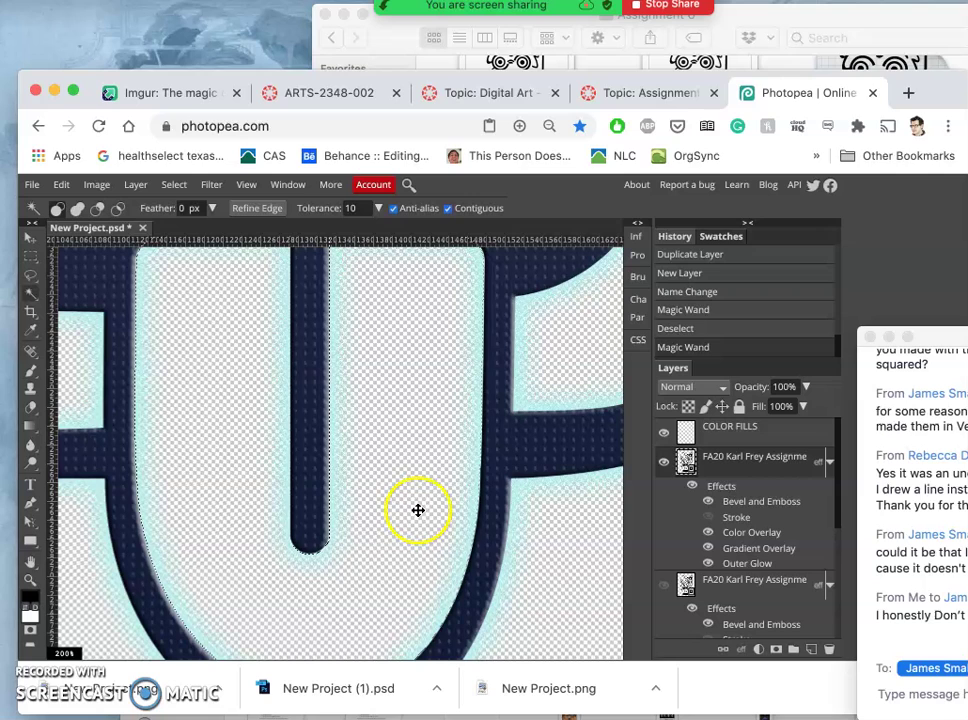
scroll(447, 463, down, 3)
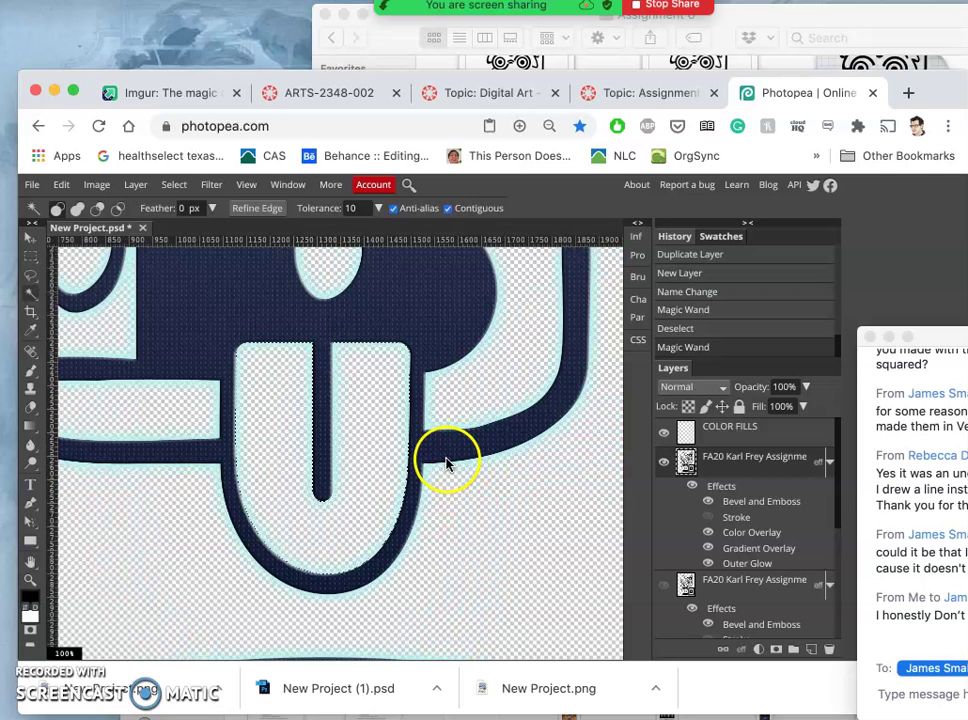
Reselect the inside of the tongue and hide the original FA20 artwork layer.
click(352, 498)
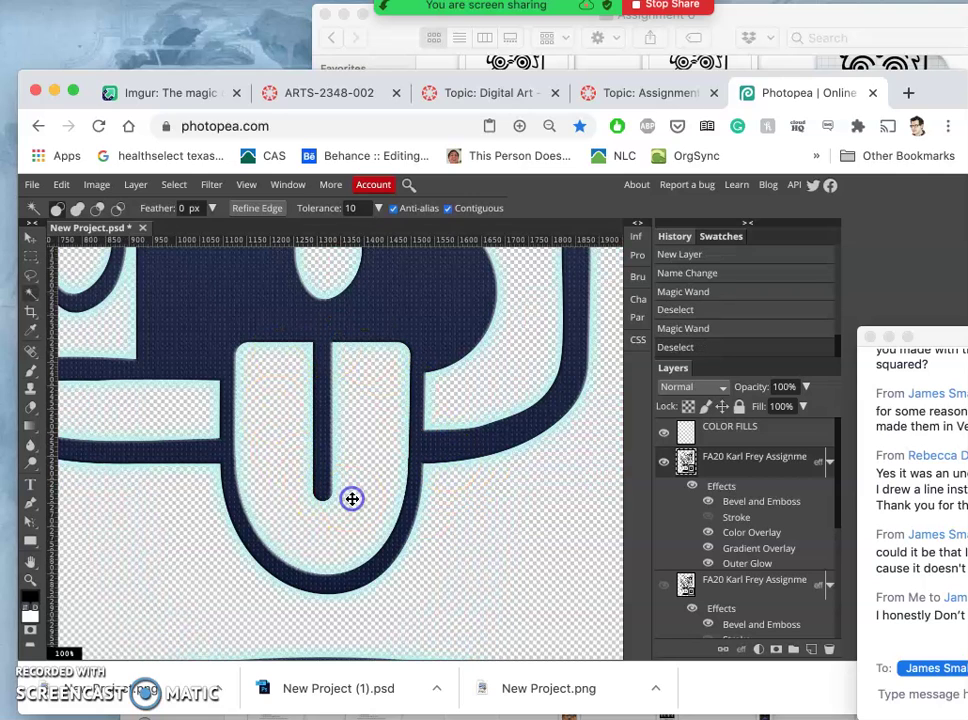
drag(359, 411, 314, 385)
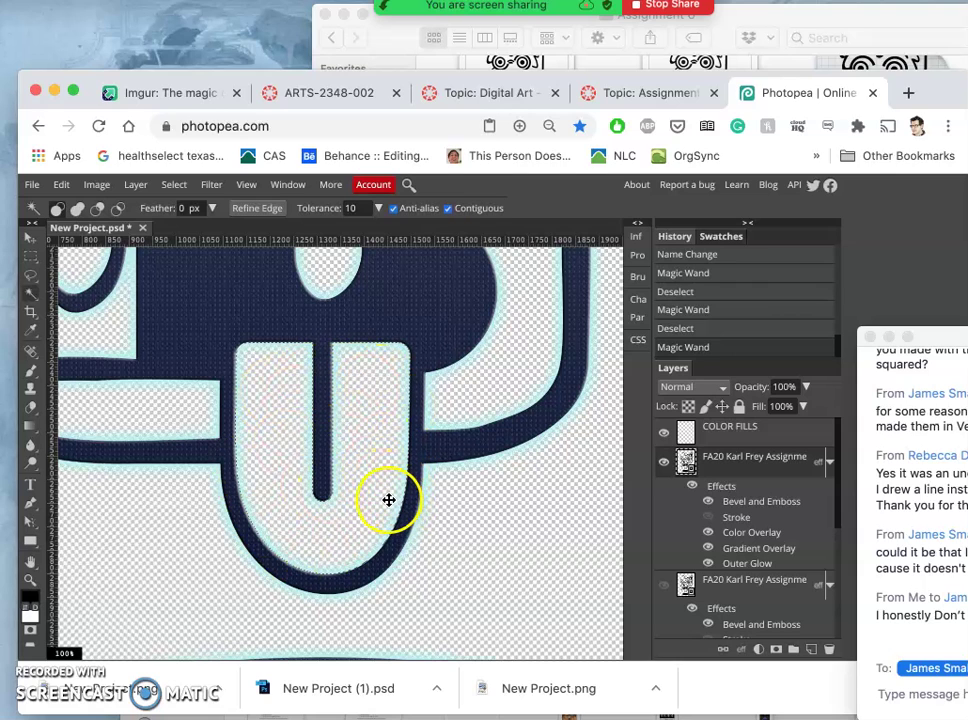
scroll(387, 502, up, 4)
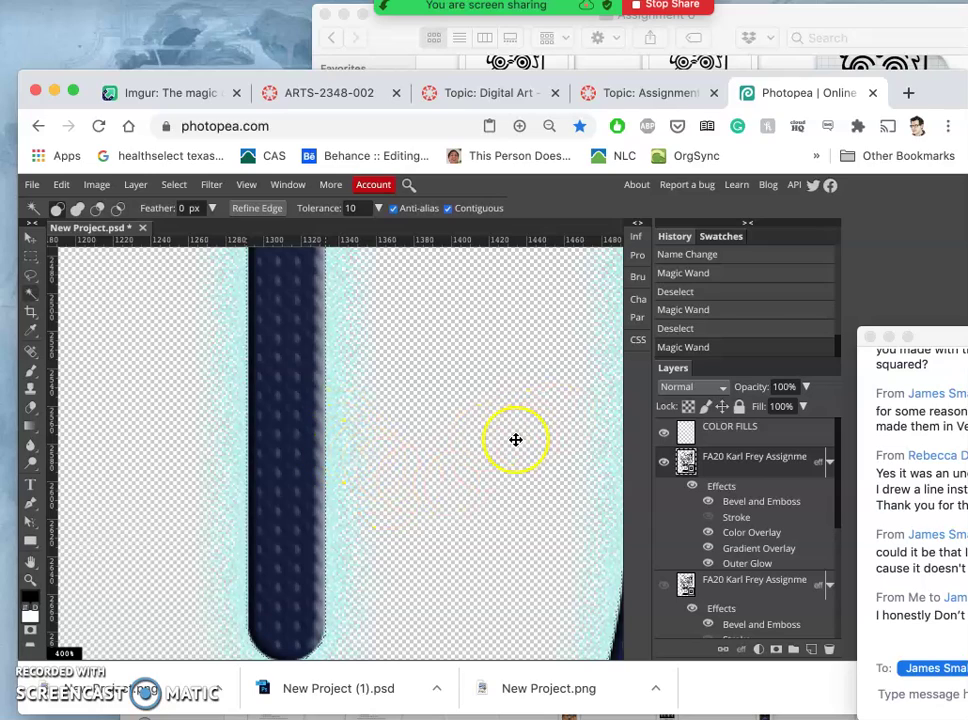
scroll(513, 440, down, 6)
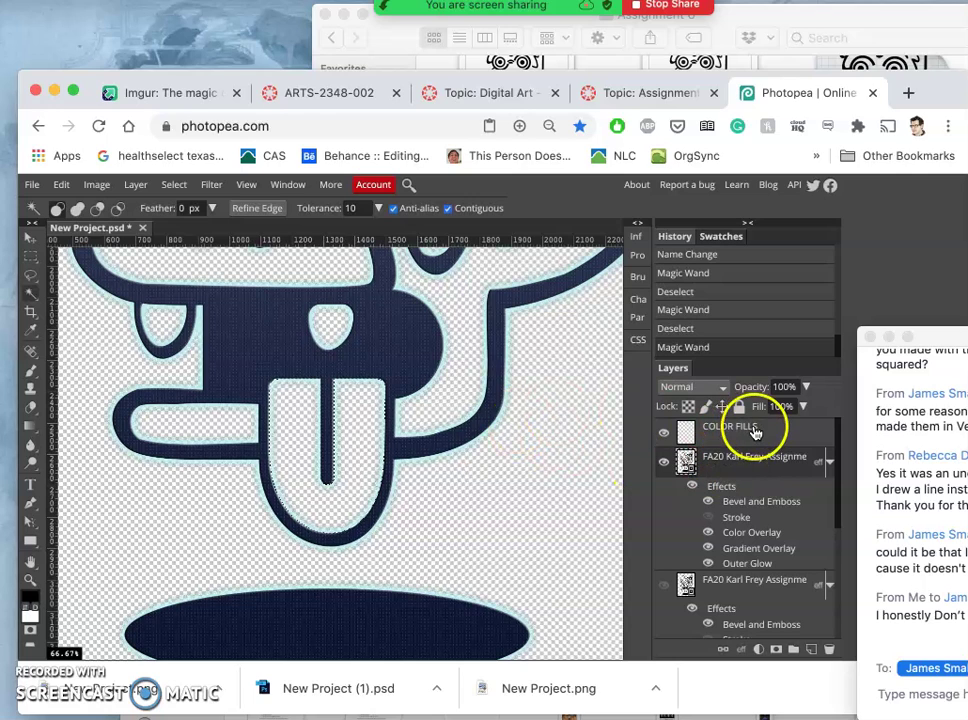
click(663, 461)
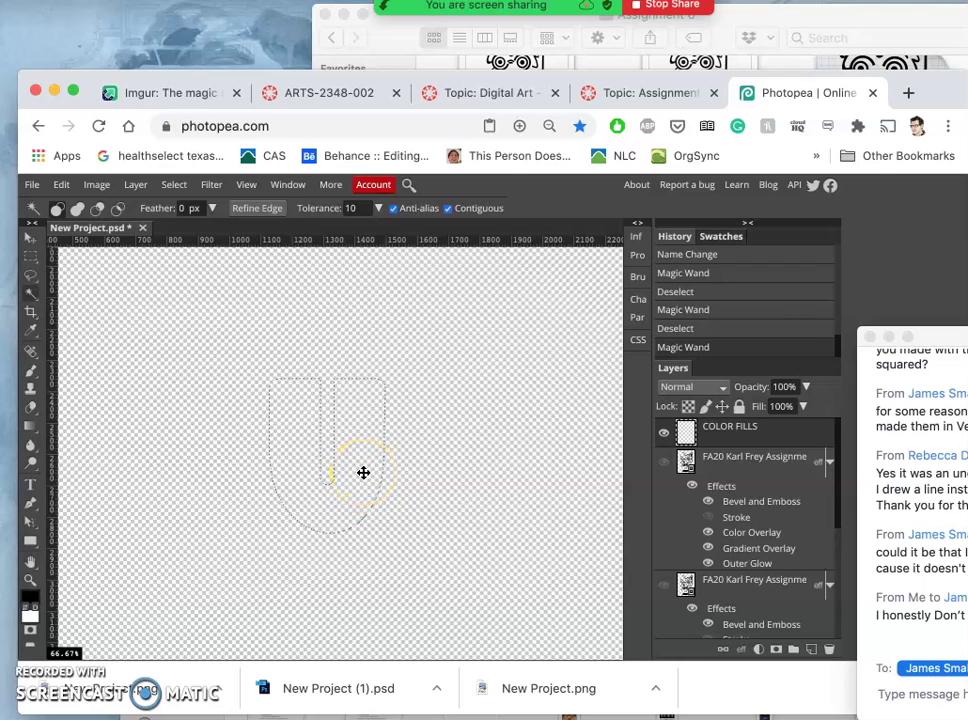
Switch to the Paint Bucket tool from the gradient tool flyout.
click(31, 427)
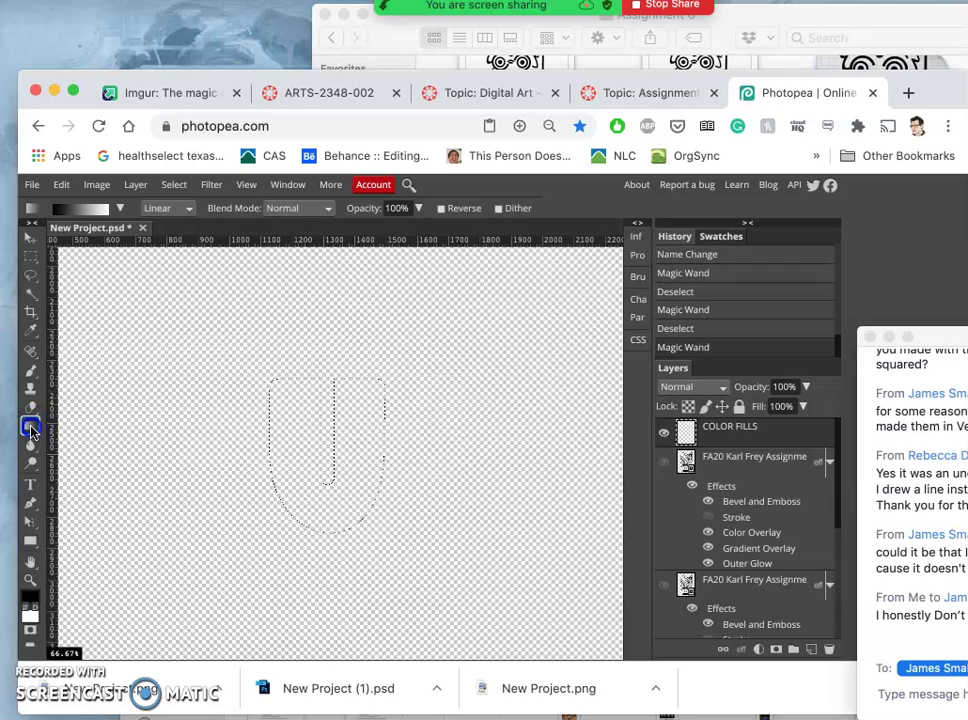
click(31, 429)
click(31, 430)
click(93, 452)
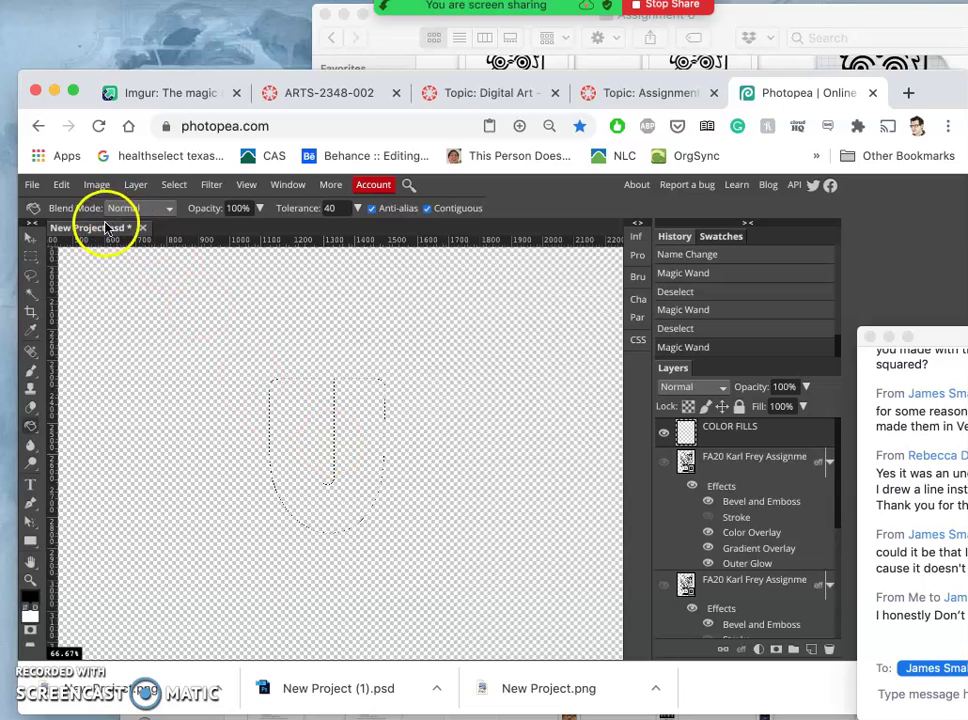
Set the foreground colour to red #fd0606 and fill the tongue selection.
click(30, 597)
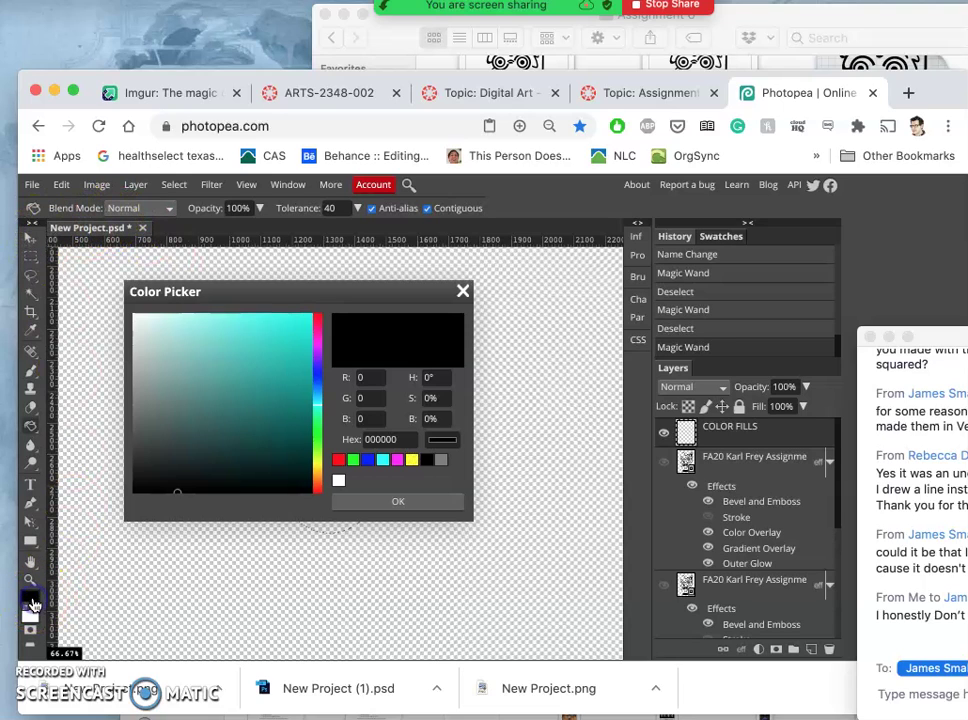
drag(328, 326, 308, 317)
click(376, 506)
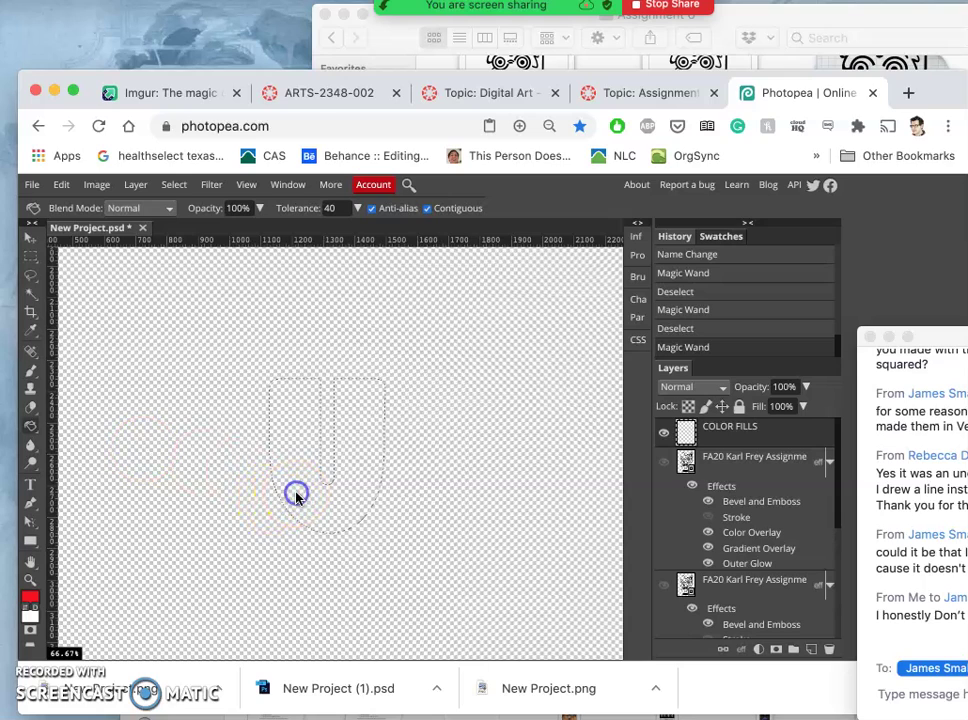
click(305, 460)
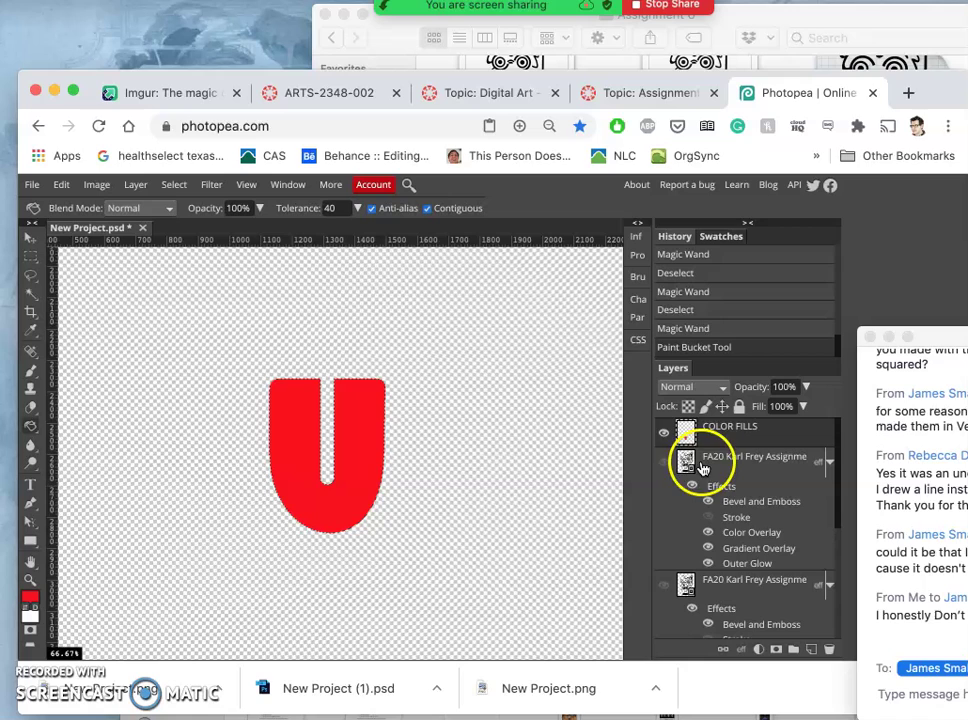
Show the artwork again, compare it with the red fill toggled, deselect, and fit to view.
click(664, 462)
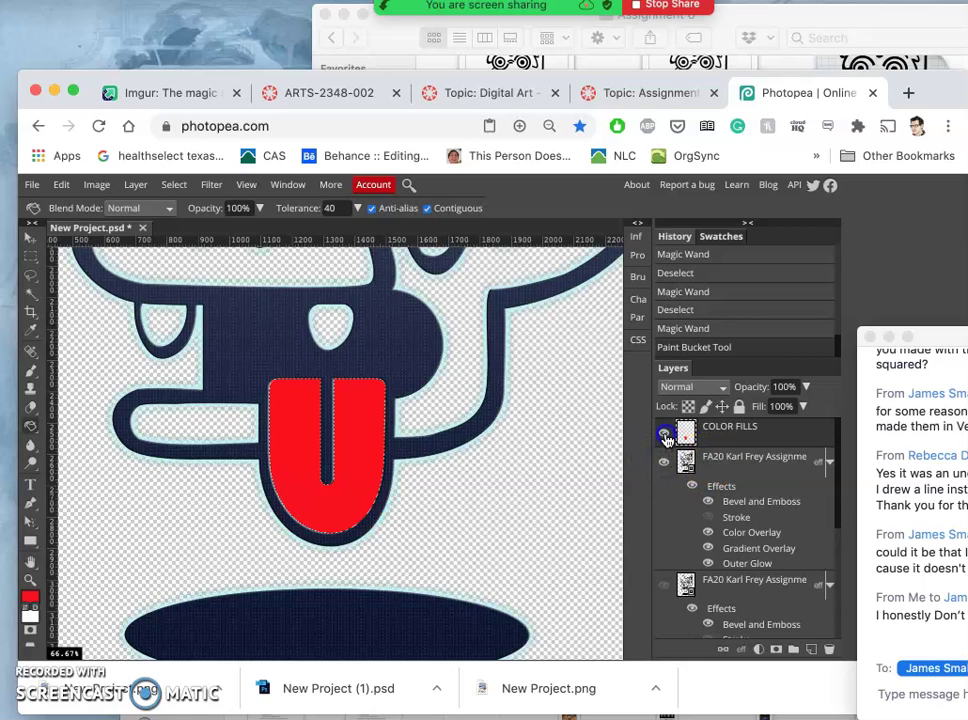
click(664, 433)
click(664, 433)
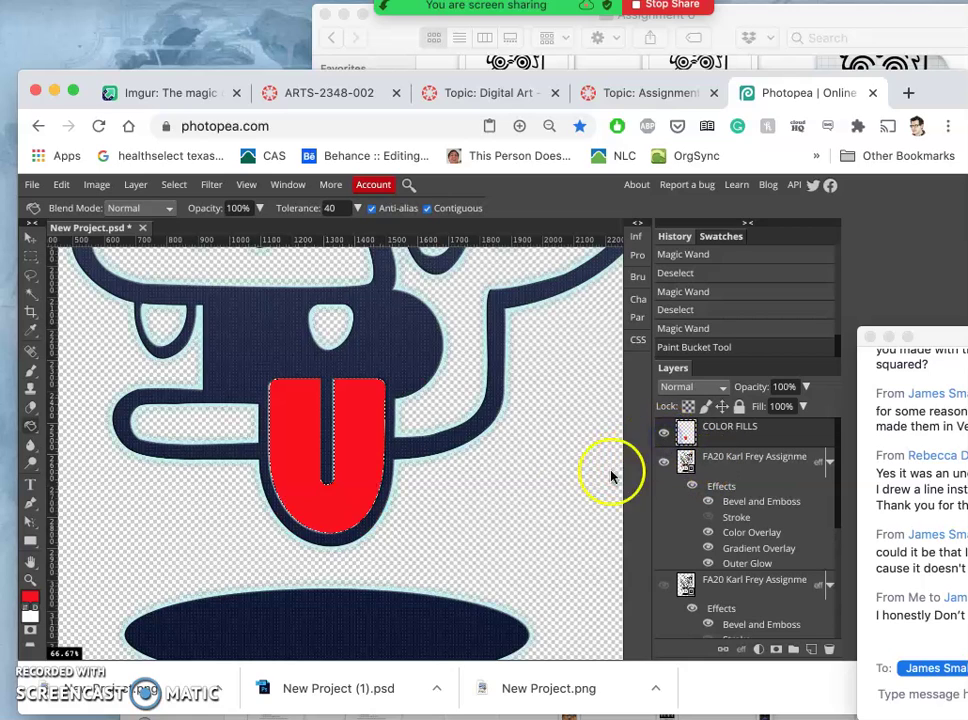
click(30, 275)
click(99, 344)
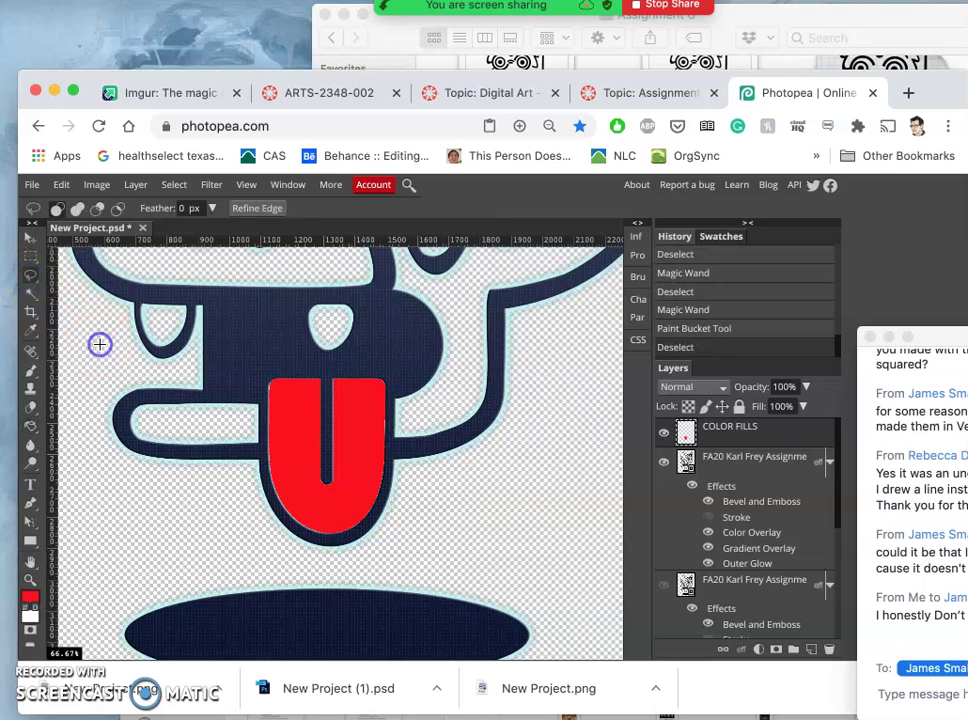
key(ctrl+0)
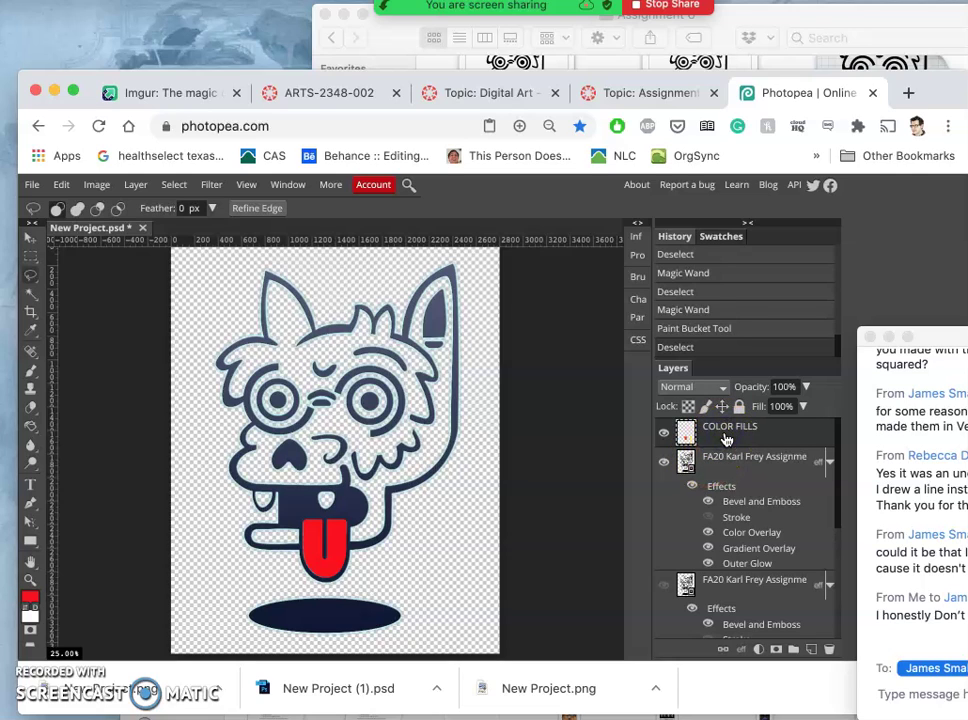
Select the COLOR FILLS layer and bring it to the top of the layer stack.
key(ctrl+bracketleft)
key(ctrl+bracketleft)
key(ctrl+bracketleft)
key(ctrl+bracketleft)
key(ctrl+bracketleft)
key(ctrl+bracketleft)
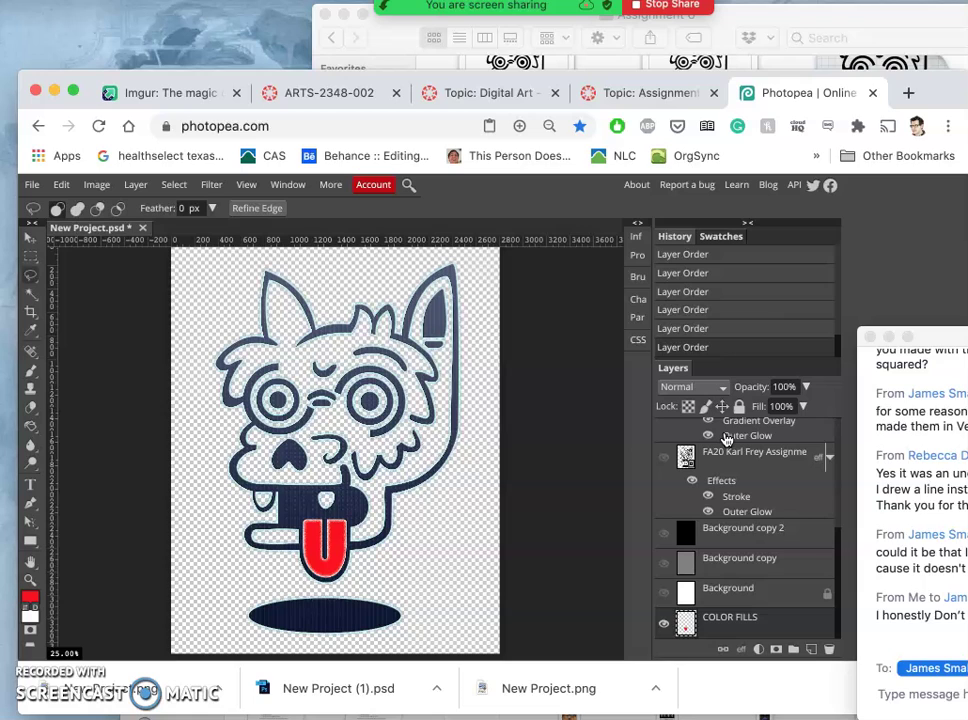
scroll(767, 486, up, 5)
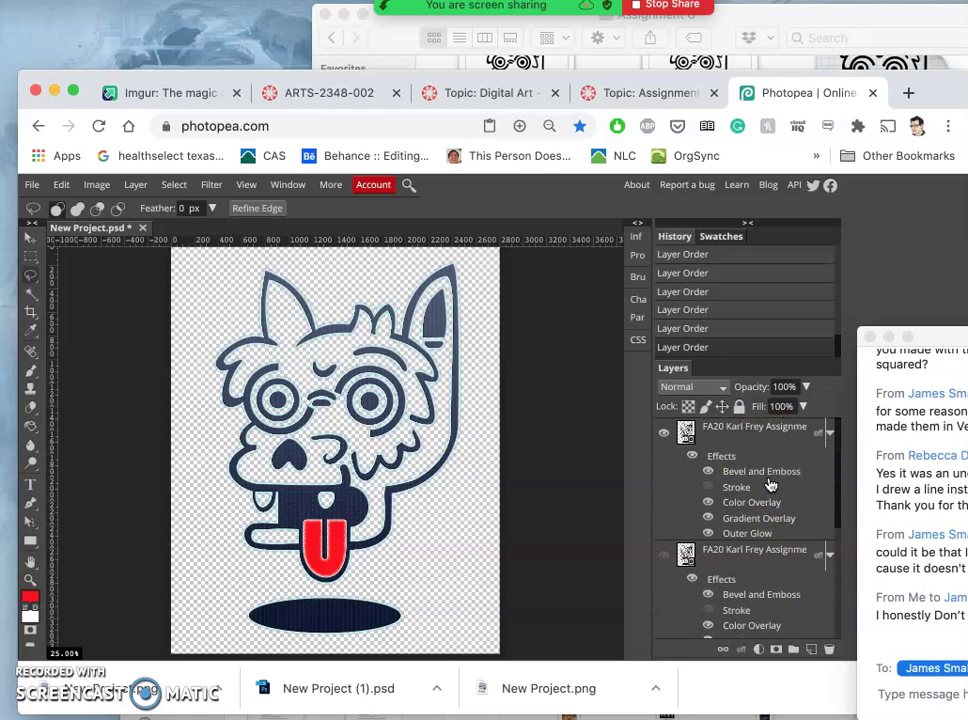
scroll(770, 485, down, 5)
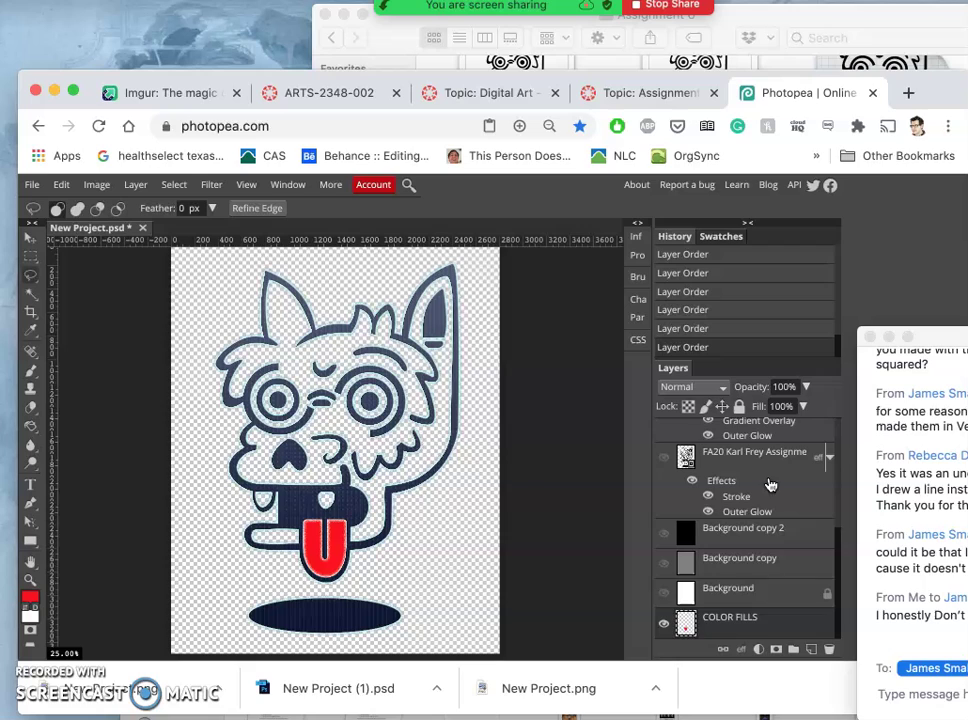
click(745, 630)
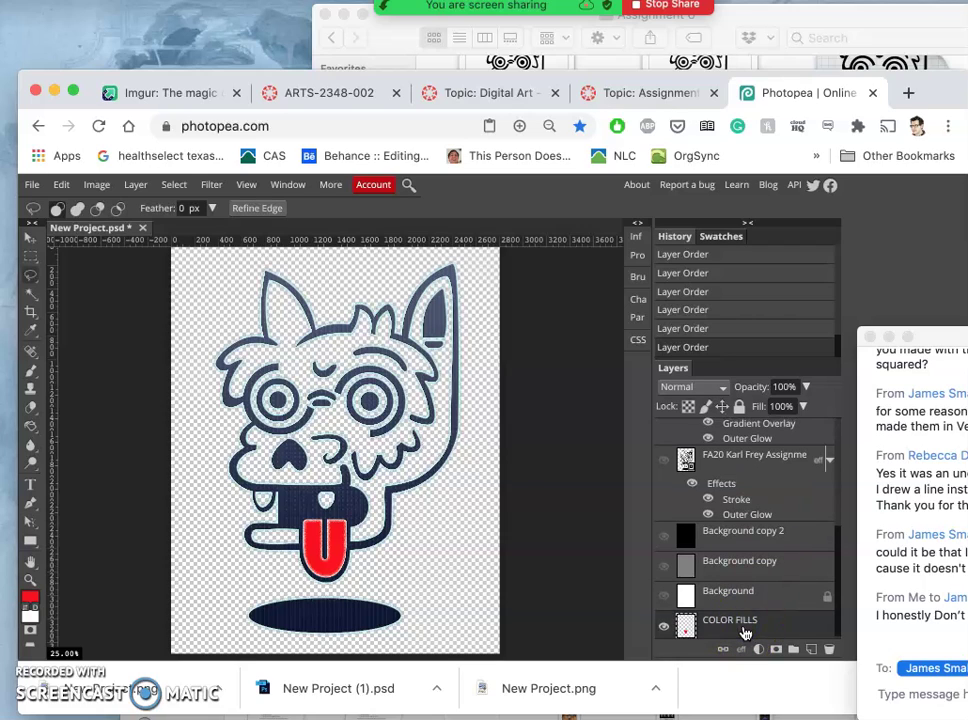
key(ctrl+bracketright)
key(ctrl+bracketright)
key(ctrl+bracketright)
key(ctrl+bracketright)
key(ctrl+bracketright)
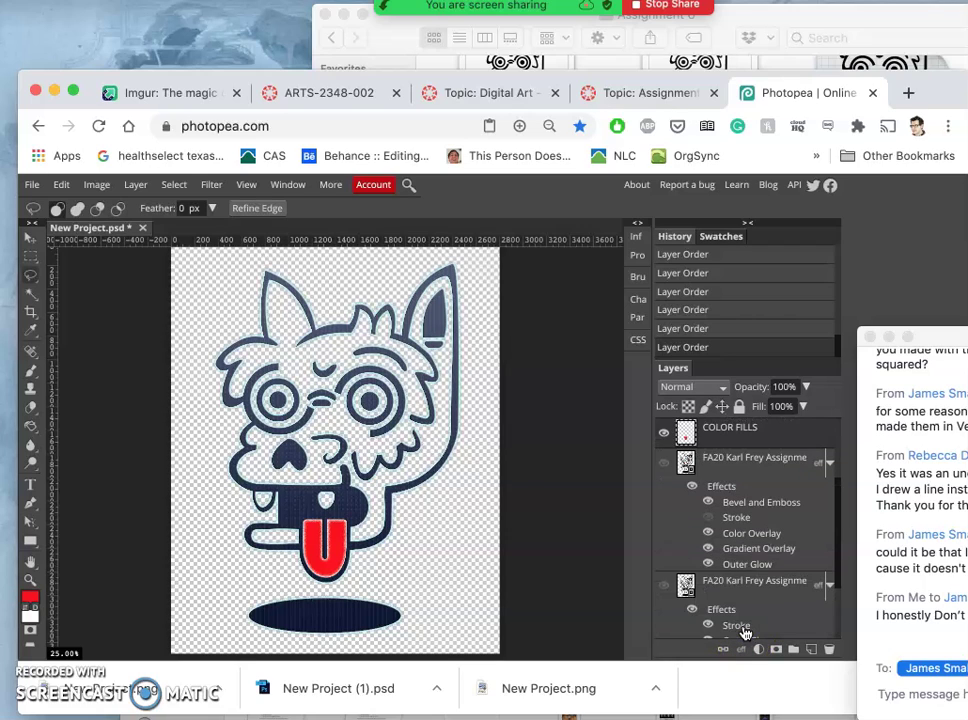
click(475, 567)
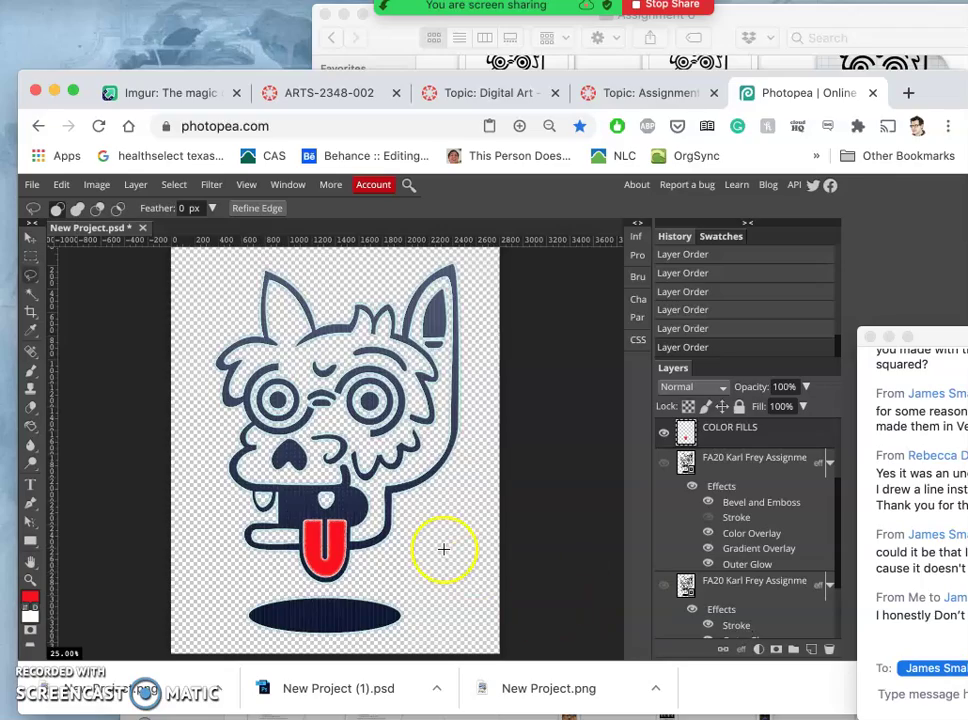
Try dragging COLOR FILLS below the logo layer, undo it, and zoom out to the whole monster.
scroll(443, 548, up, 5)
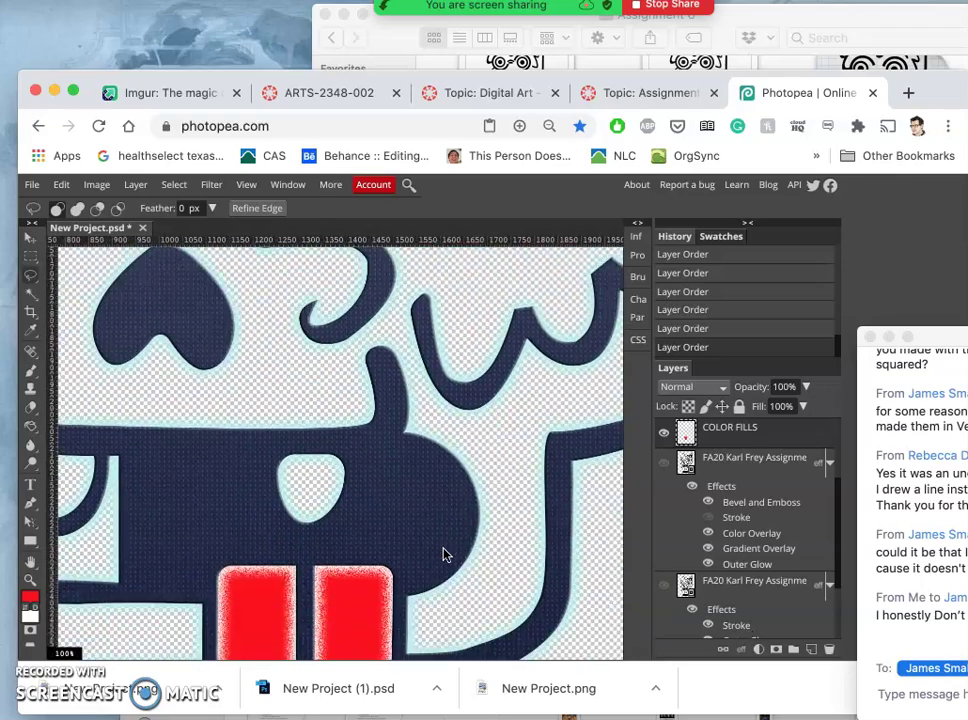
scroll(444, 555, down, 4)
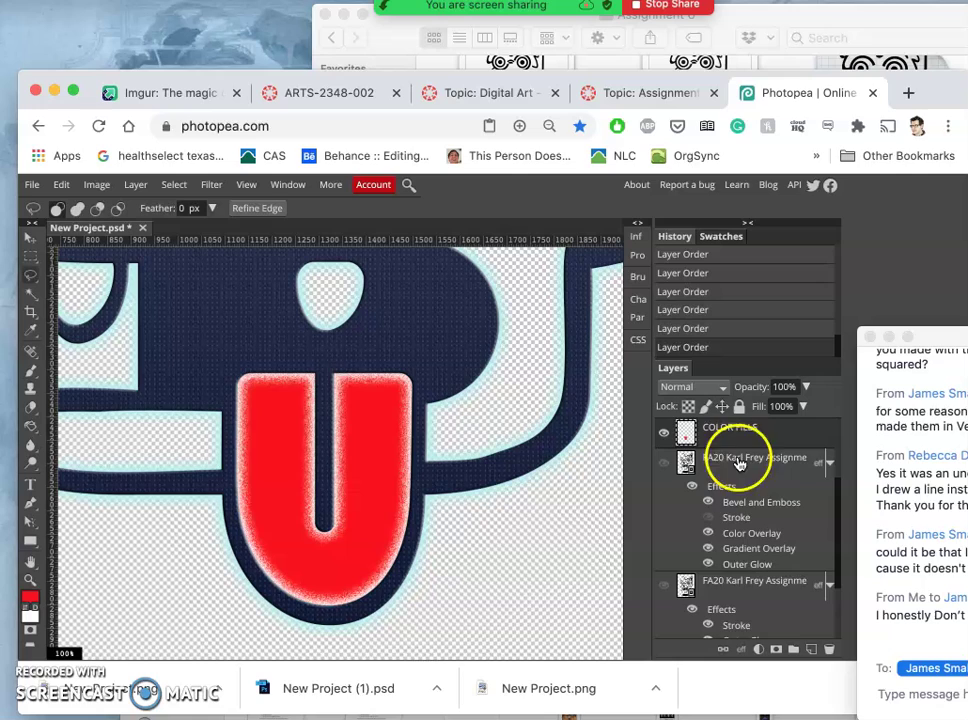
drag(739, 462, 732, 469)
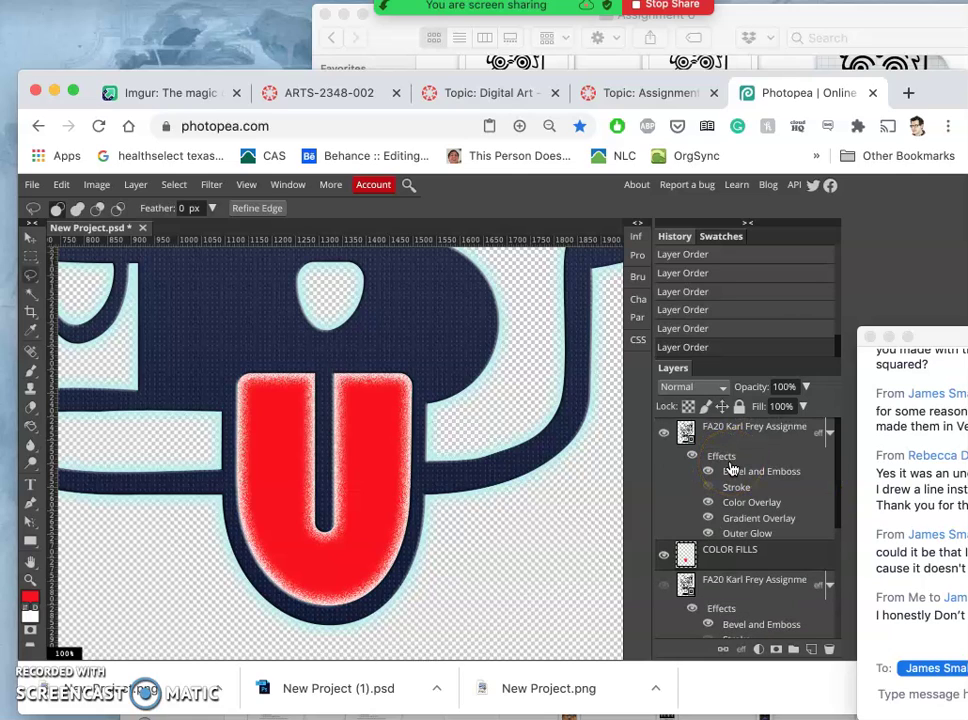
key(ctrl+z)
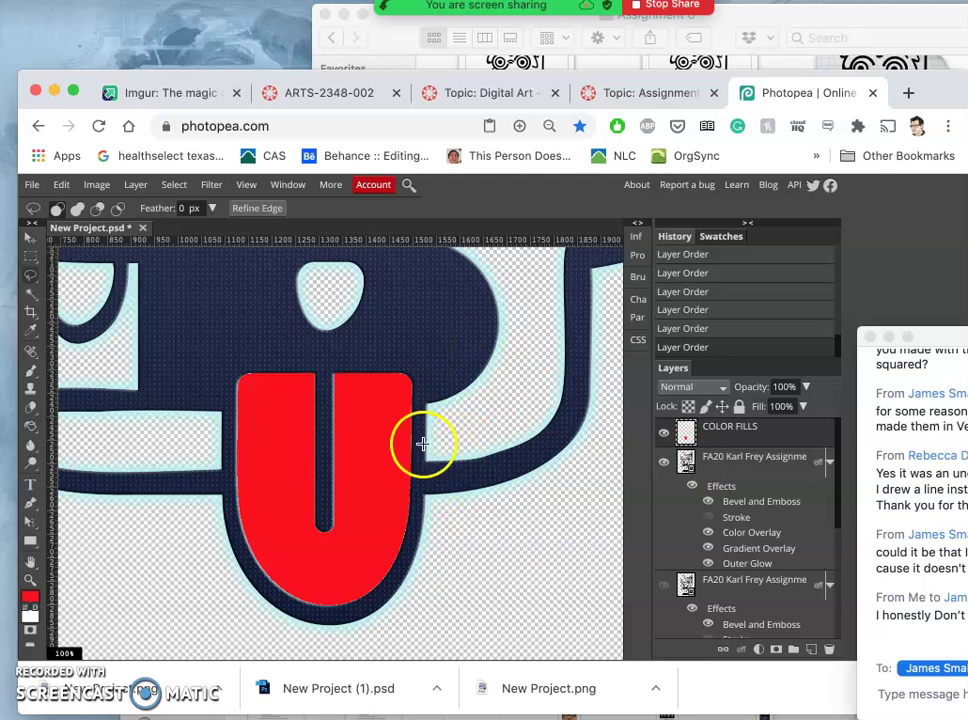
key(ctrl+0)
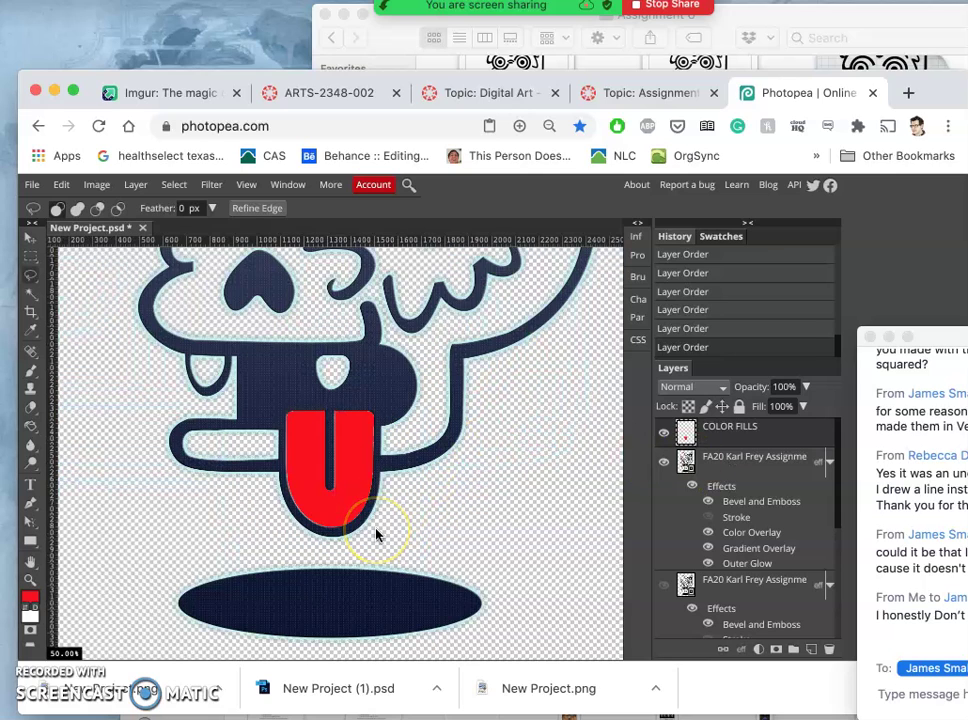
key(ctrl+minus)
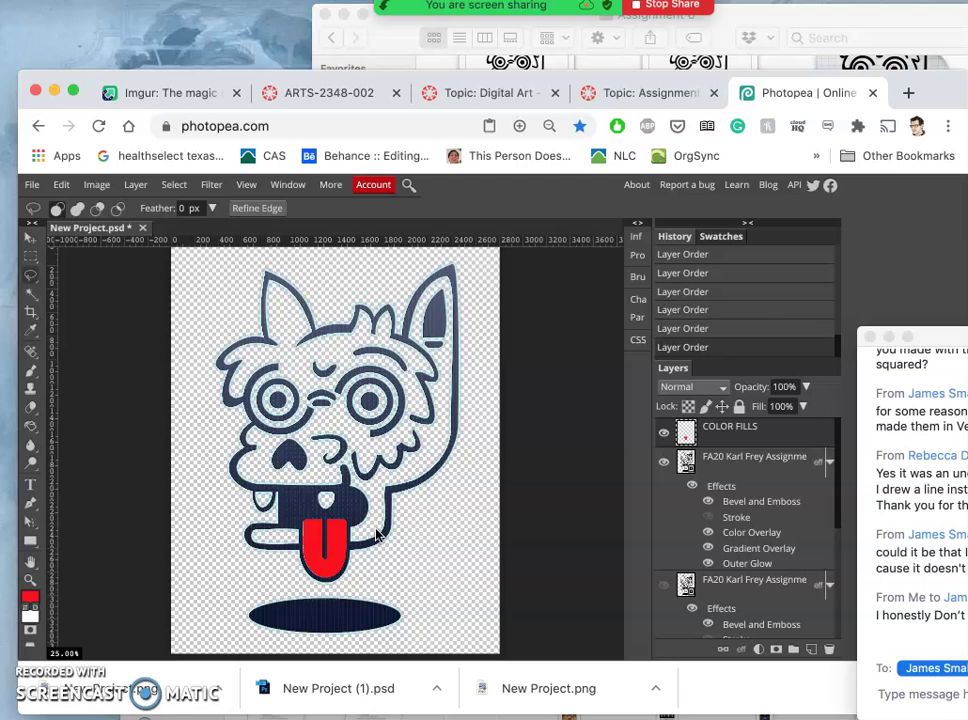
Magic Wand the white inside the monster's head on the logo layer, then target COLOR FILLS.
click(557, 512)
click(746, 459)
click(348, 388)
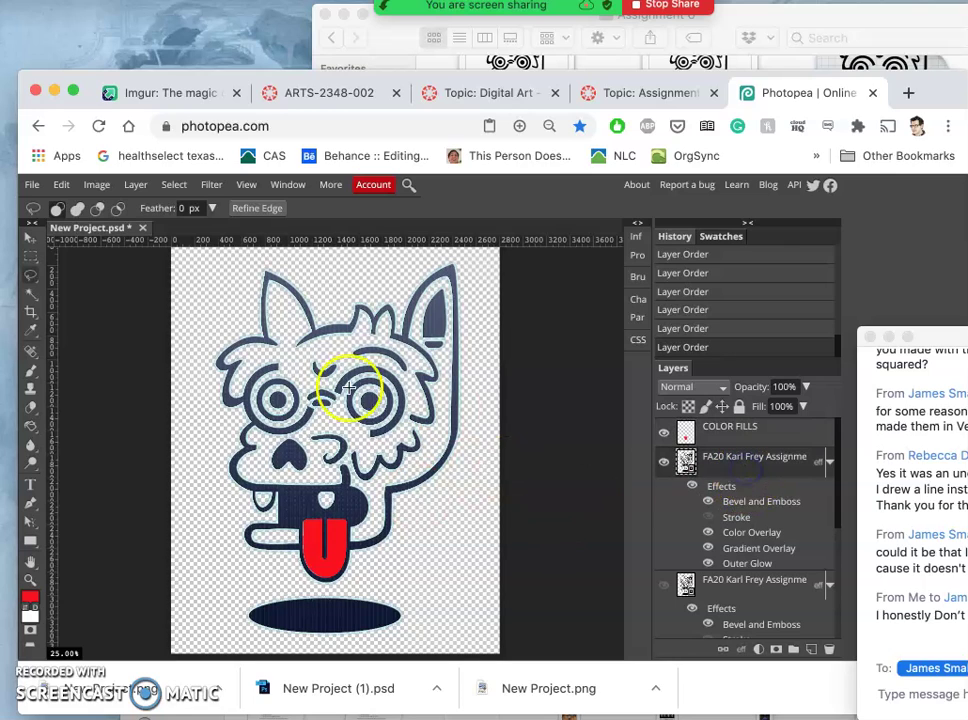
click(30, 292)
click(296, 352)
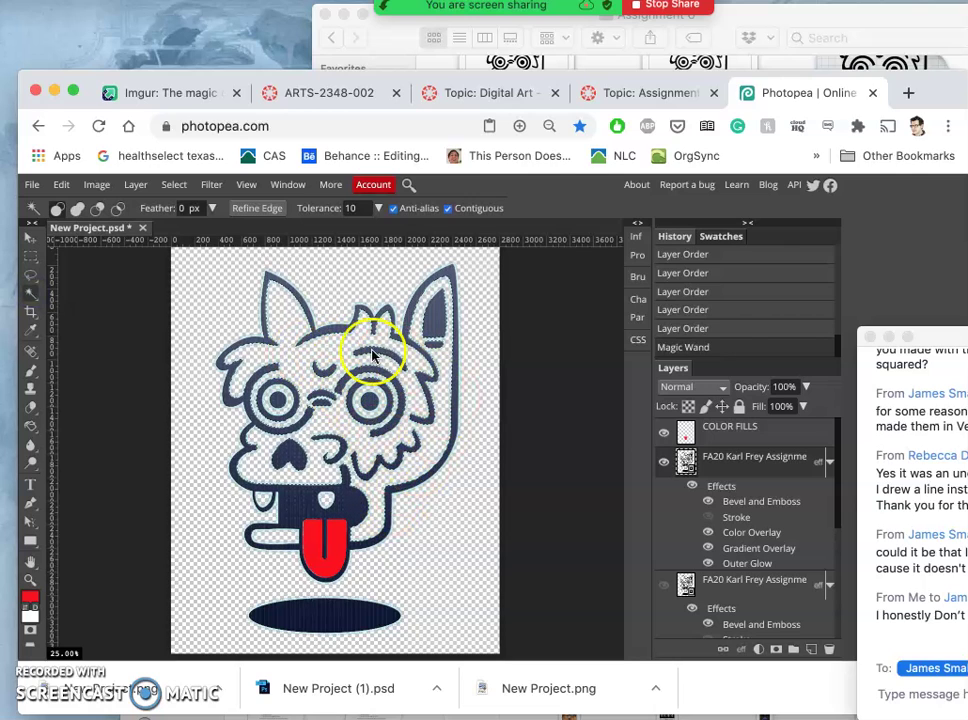
click(783, 433)
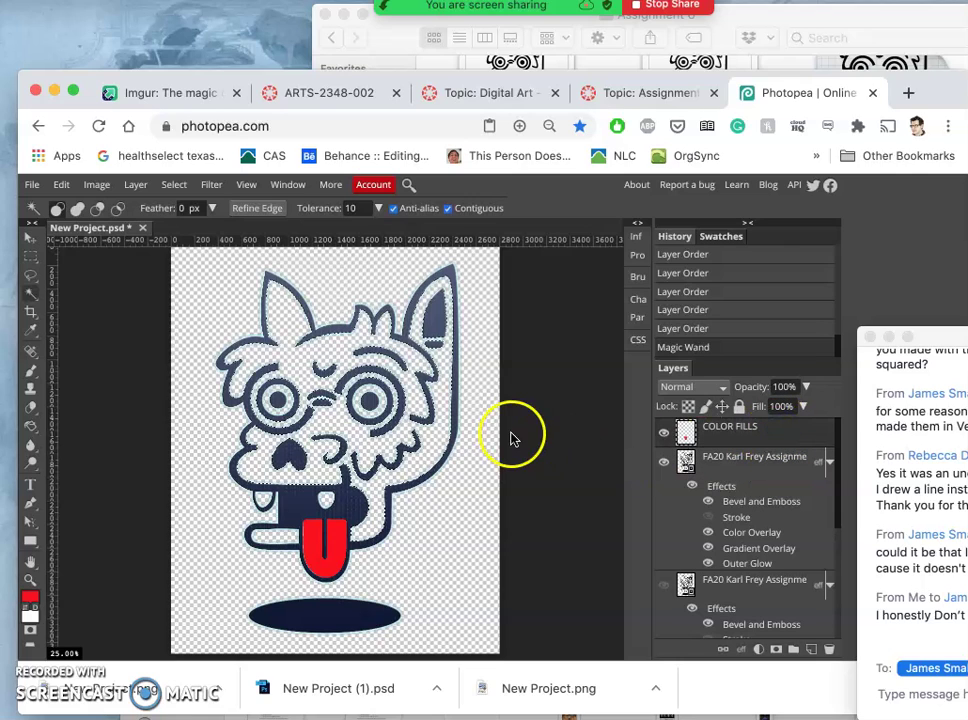
Paint-bucket the head-and-face selection with greyish-brown #7a6a6a.
click(30, 426)
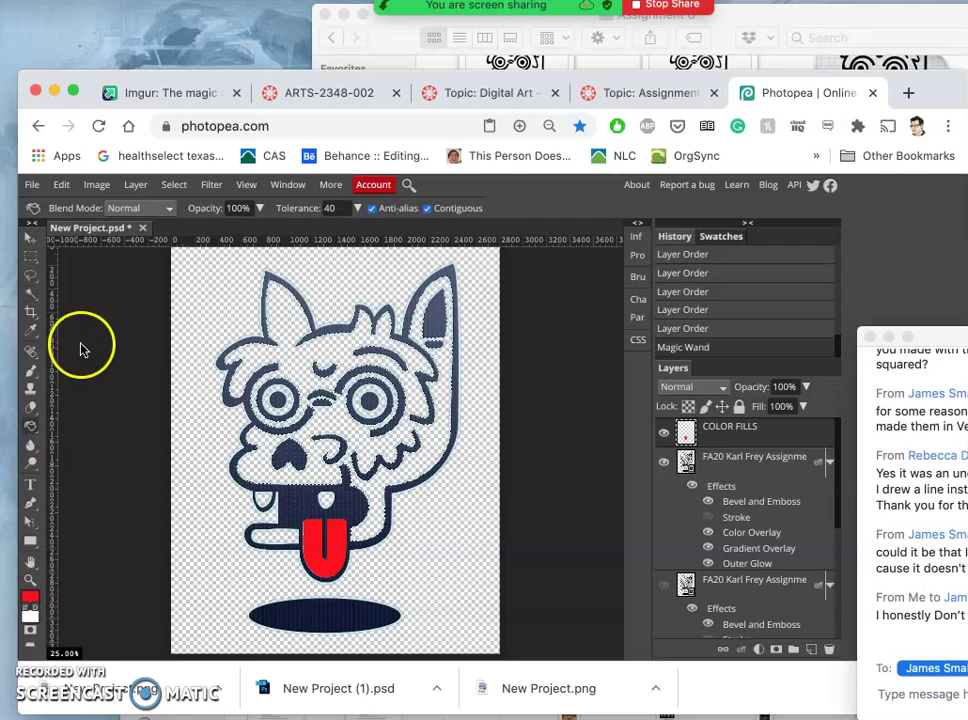
click(30, 598)
drag(165, 405, 155, 414)
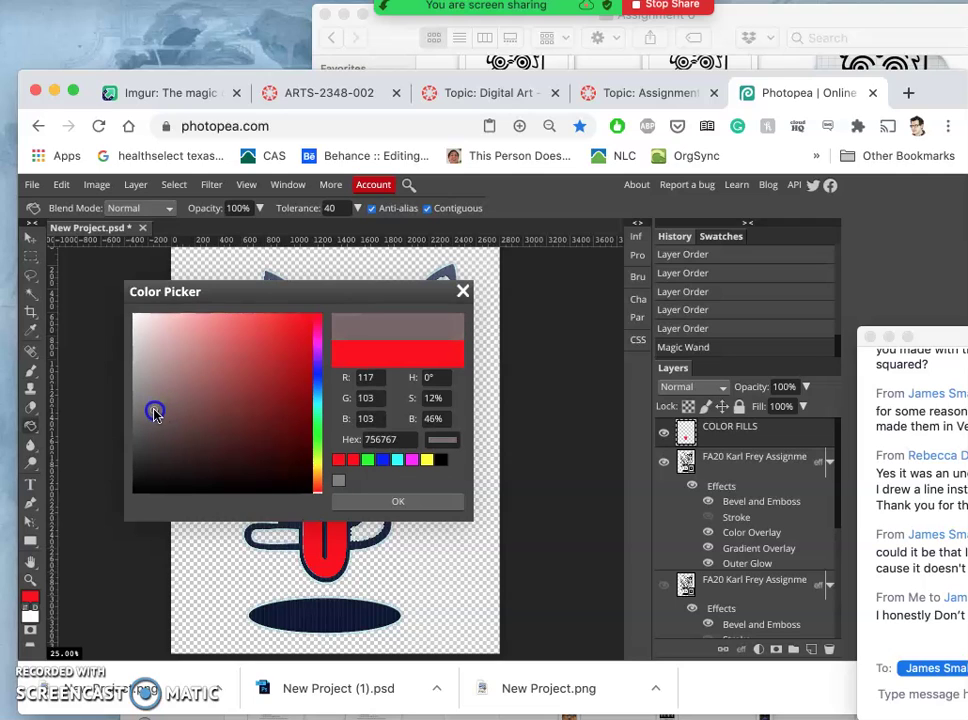
click(367, 501)
click(349, 428)
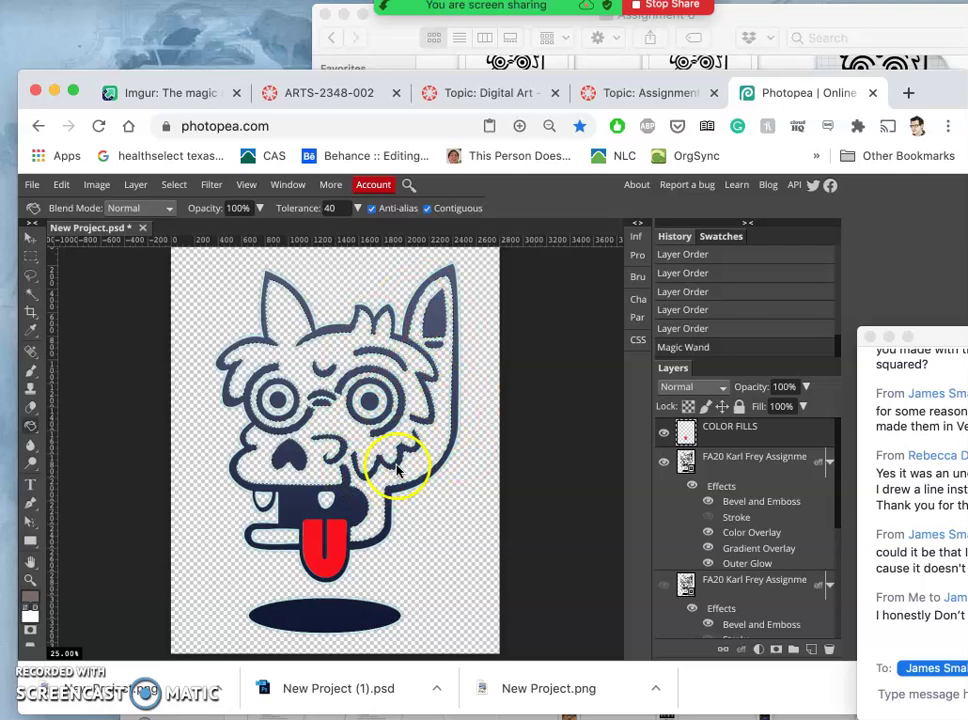
double_click(330, 422)
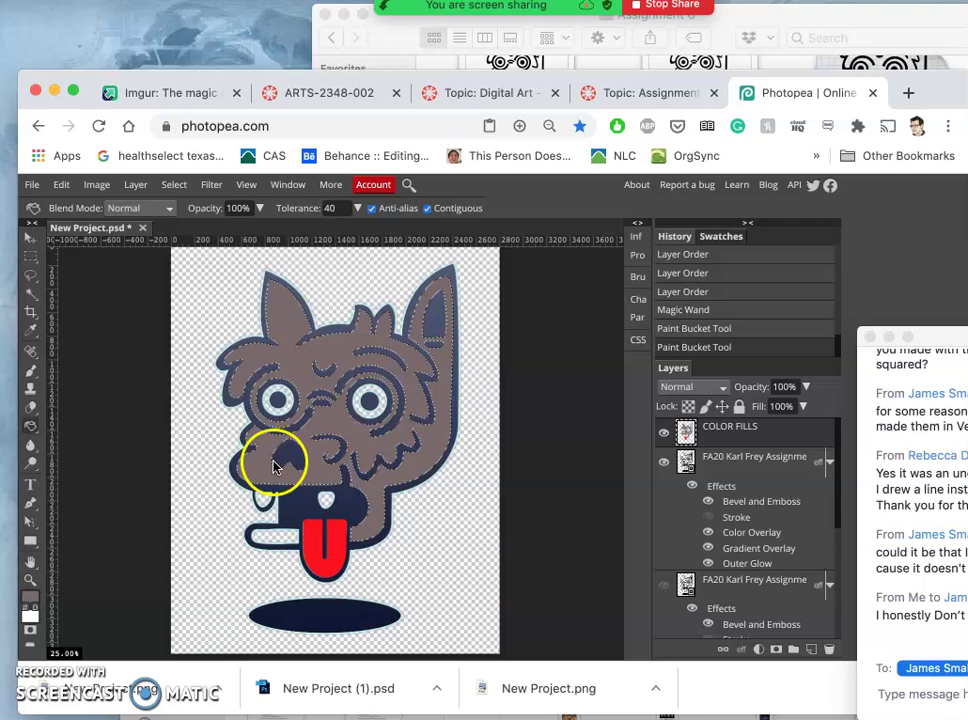
Select the white paw on the logo layer and fill it brown on COLOR FILLS.
click(719, 470)
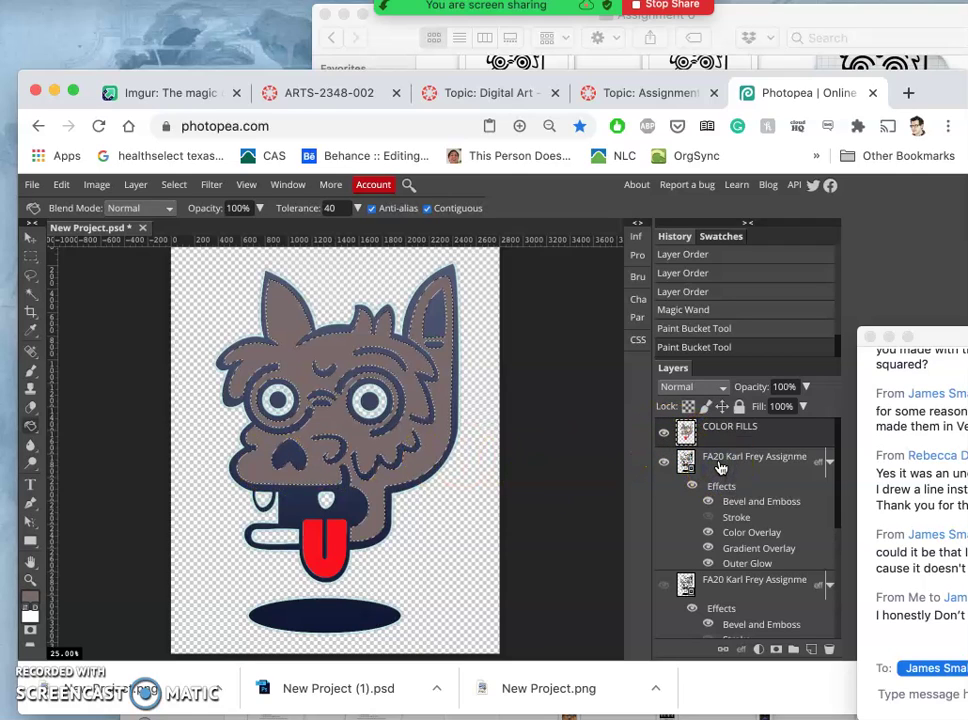
click(31, 295)
click(272, 536)
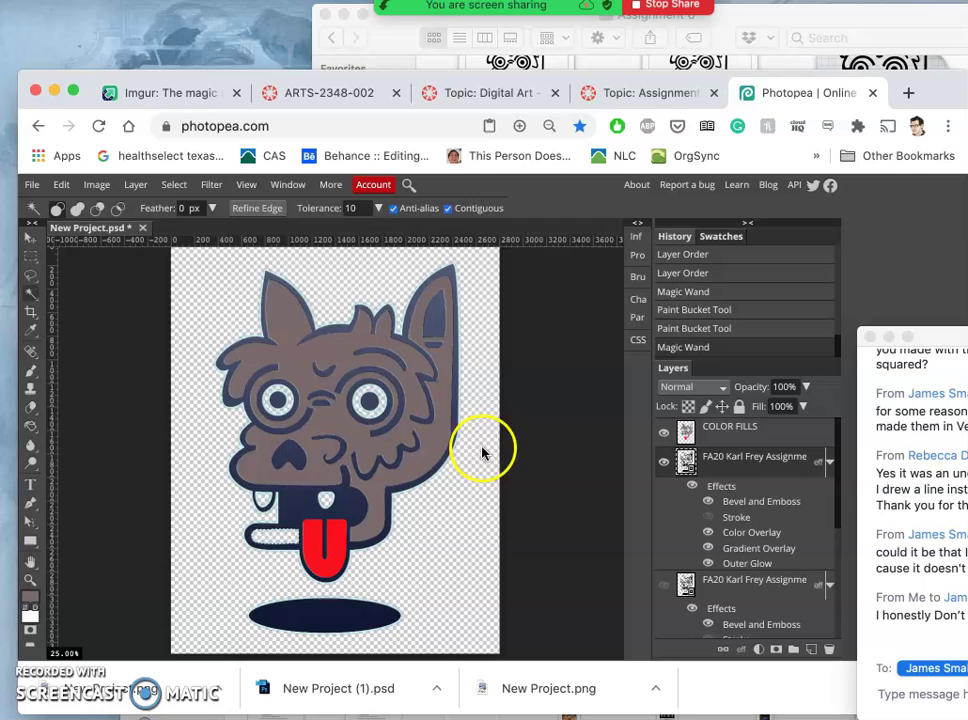
click(762, 428)
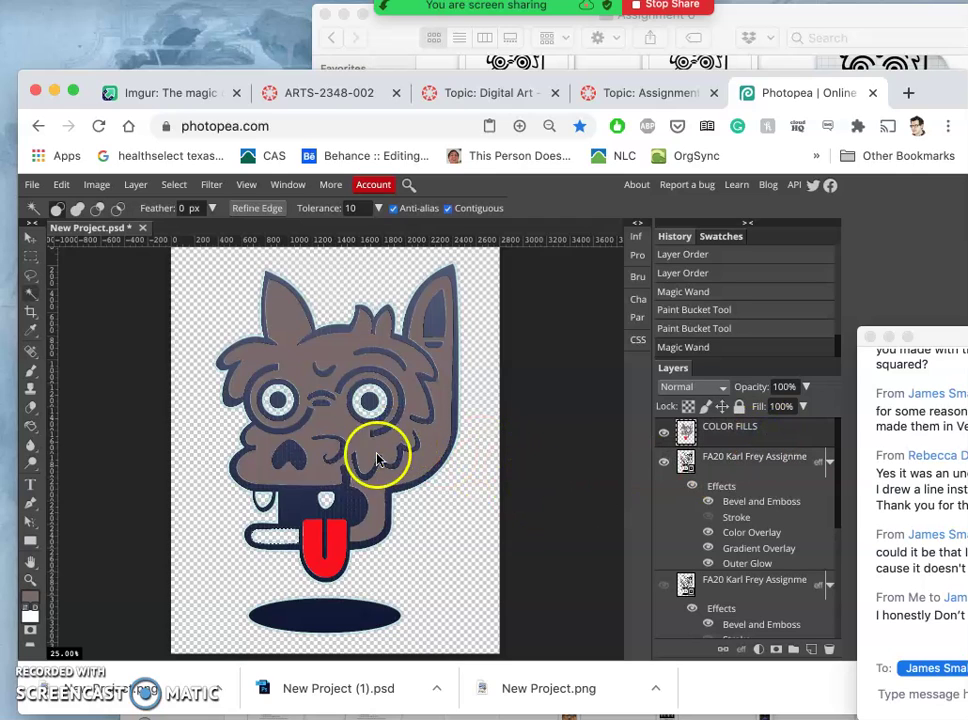
click(31, 425)
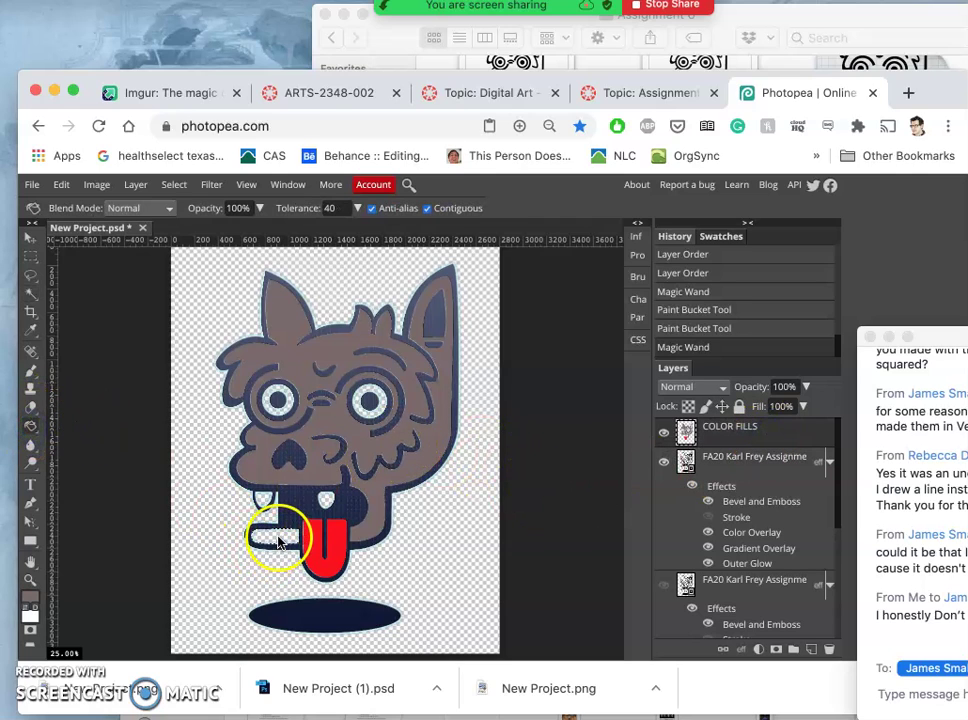
click(277, 537)
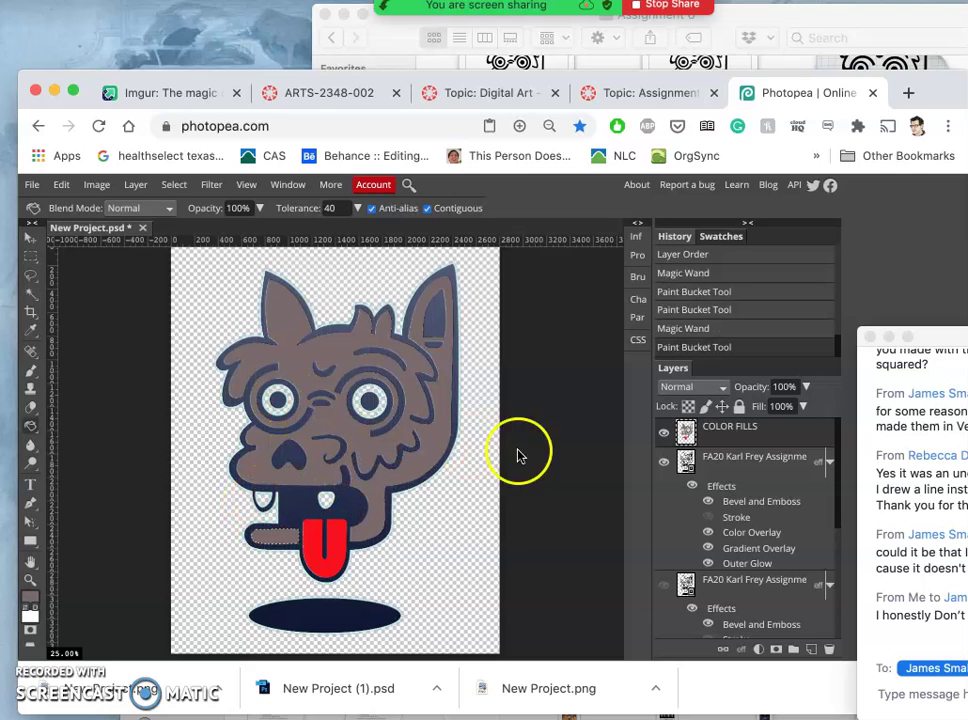
Magic Wand both eye whites and both teeth on the logo layer, then target COLOR FILLS.
click(739, 457)
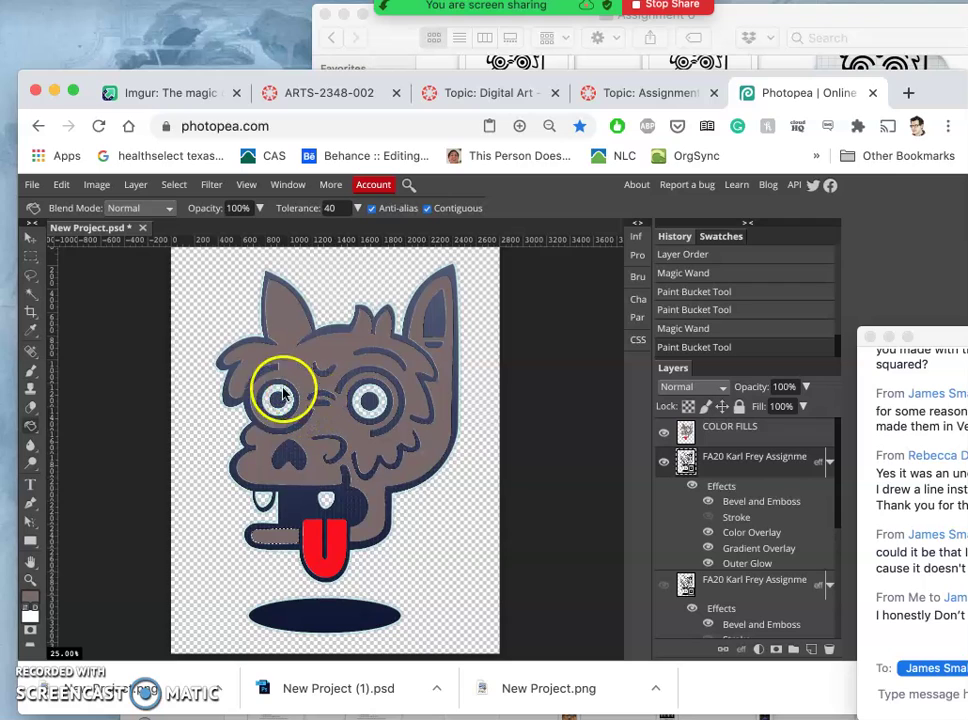
click(30, 293)
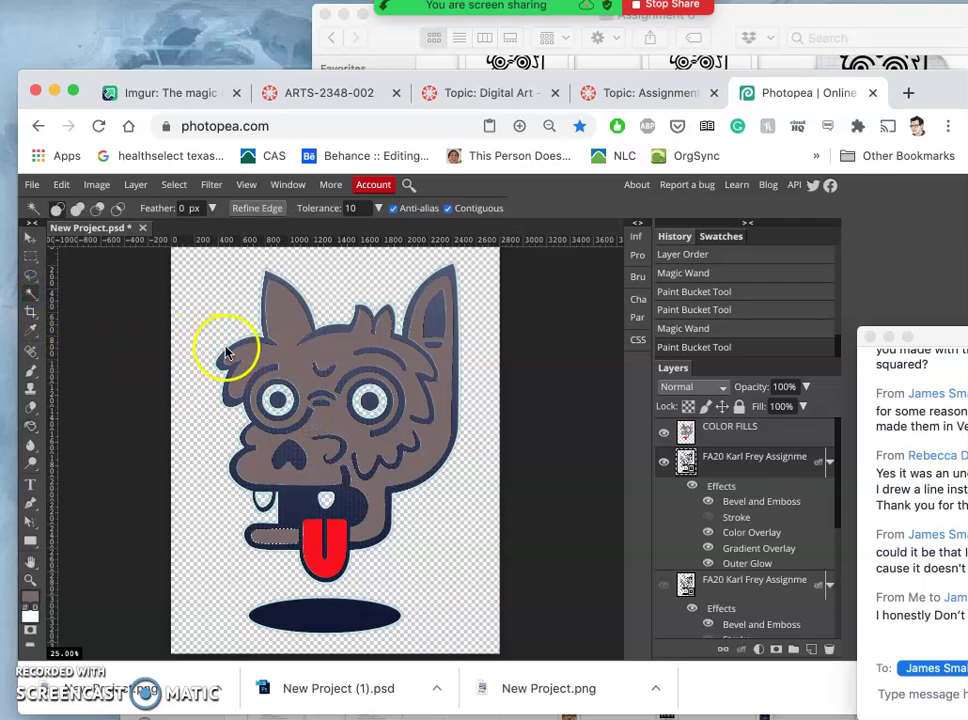
click(276, 399)
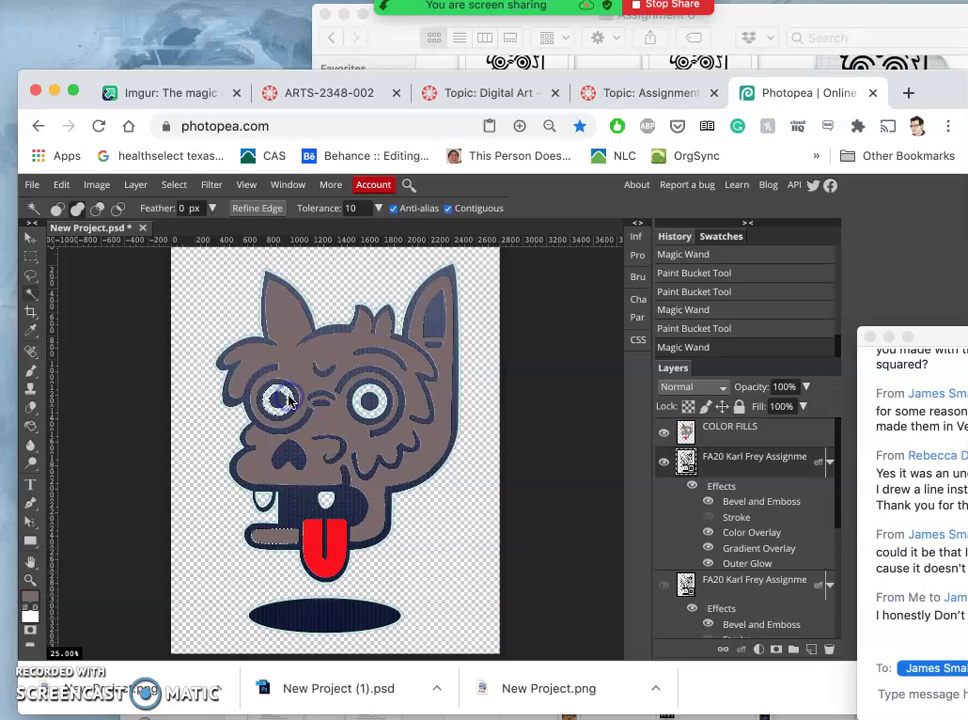
click(357, 403)
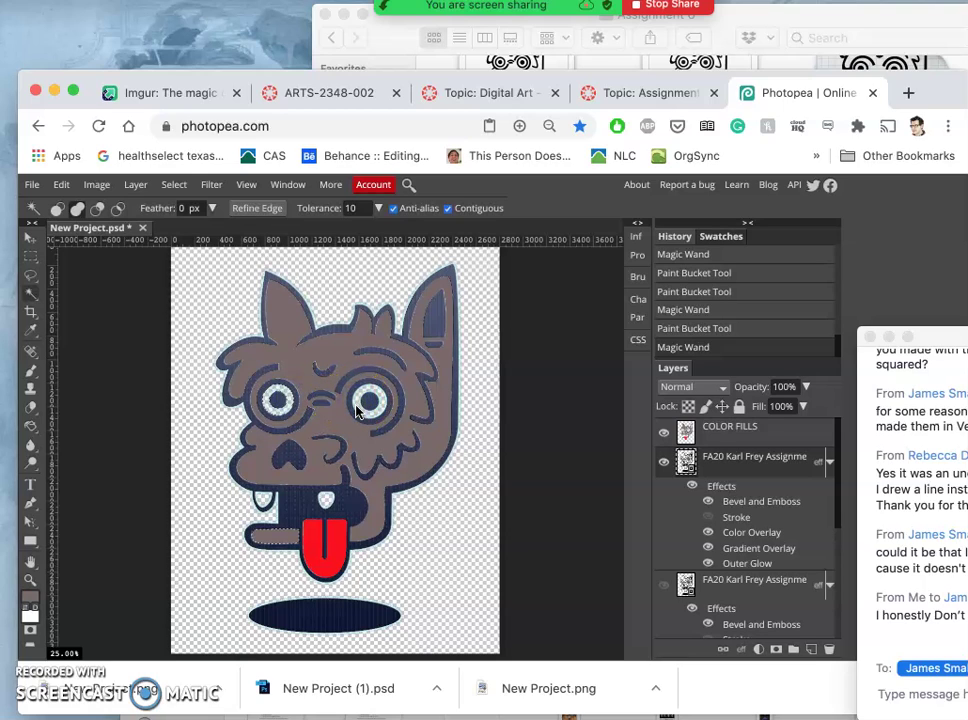
click(260, 496)
click(261, 496)
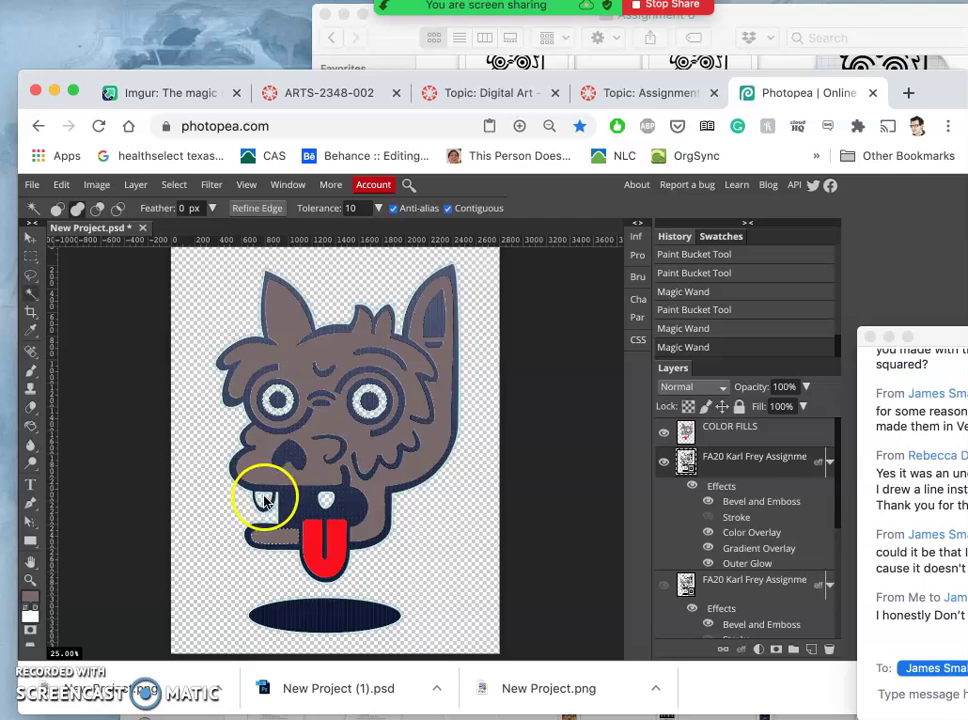
click(325, 500)
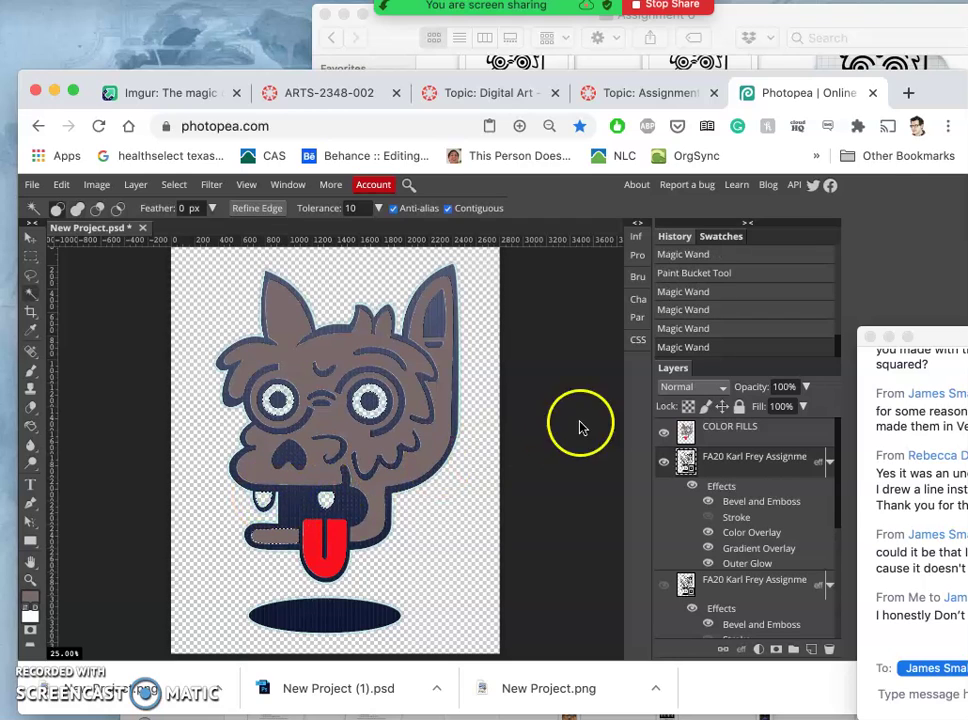
click(695, 433)
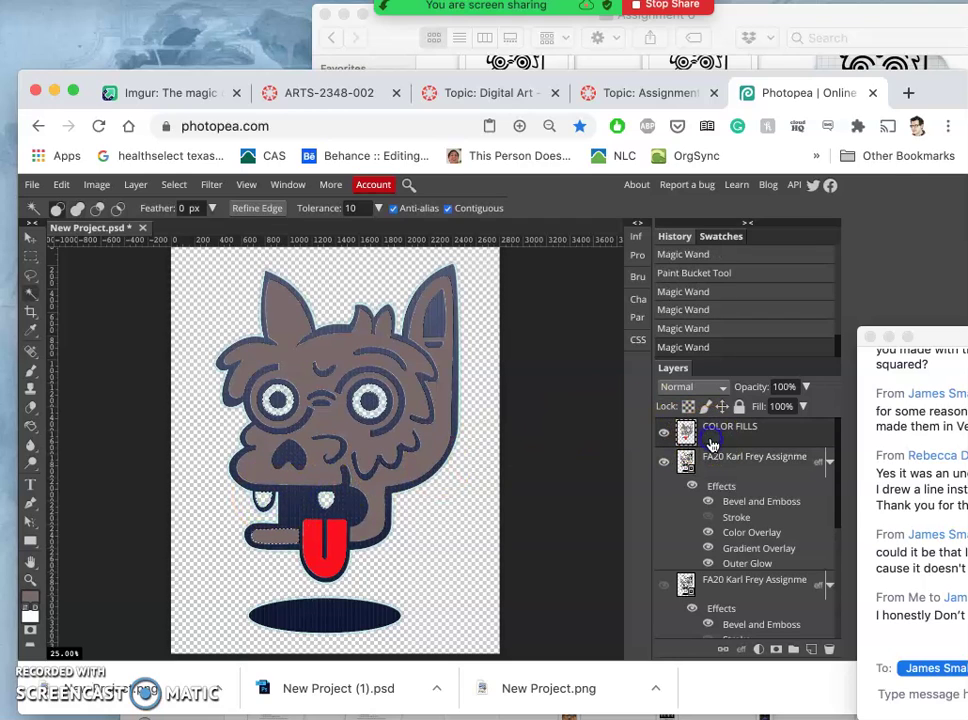
Pick a near-white cream and paint-bucket both eye whites and both teeth.
click(33, 429)
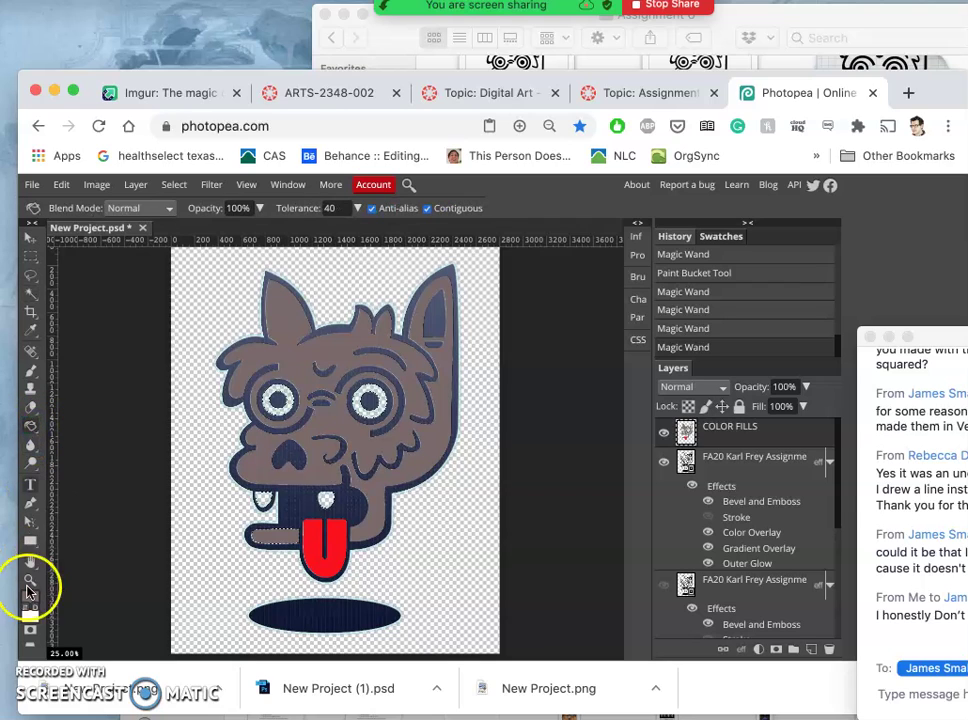
click(31, 600)
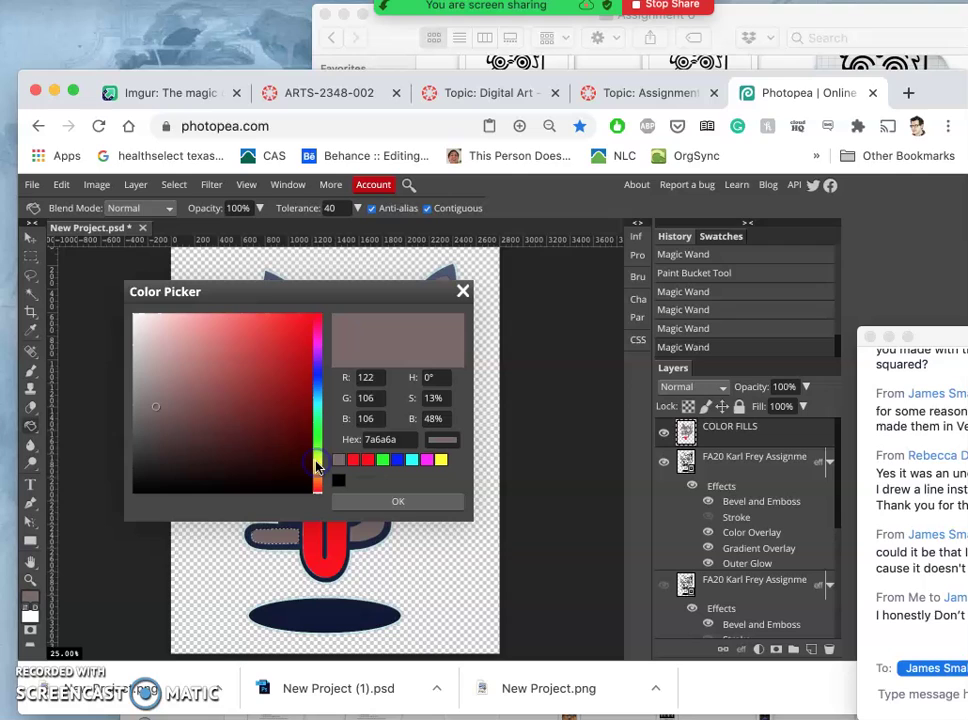
click(160, 337)
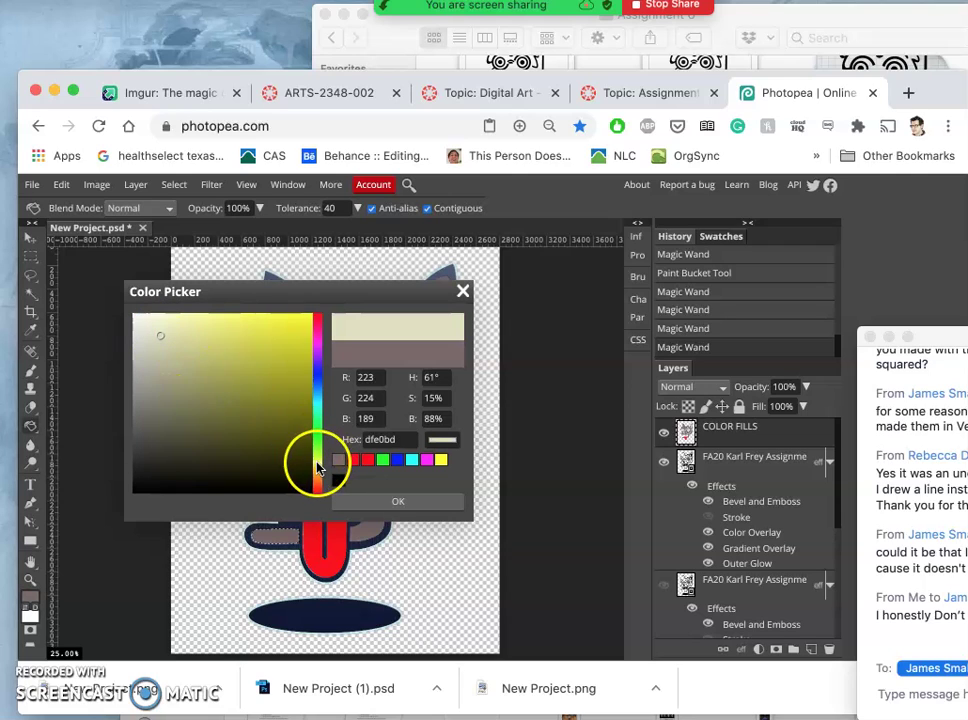
mouse_move(150, 372)
mouse_down()
mouse_move(158, 346)
mouse_move(150, 337)
mouse_up()
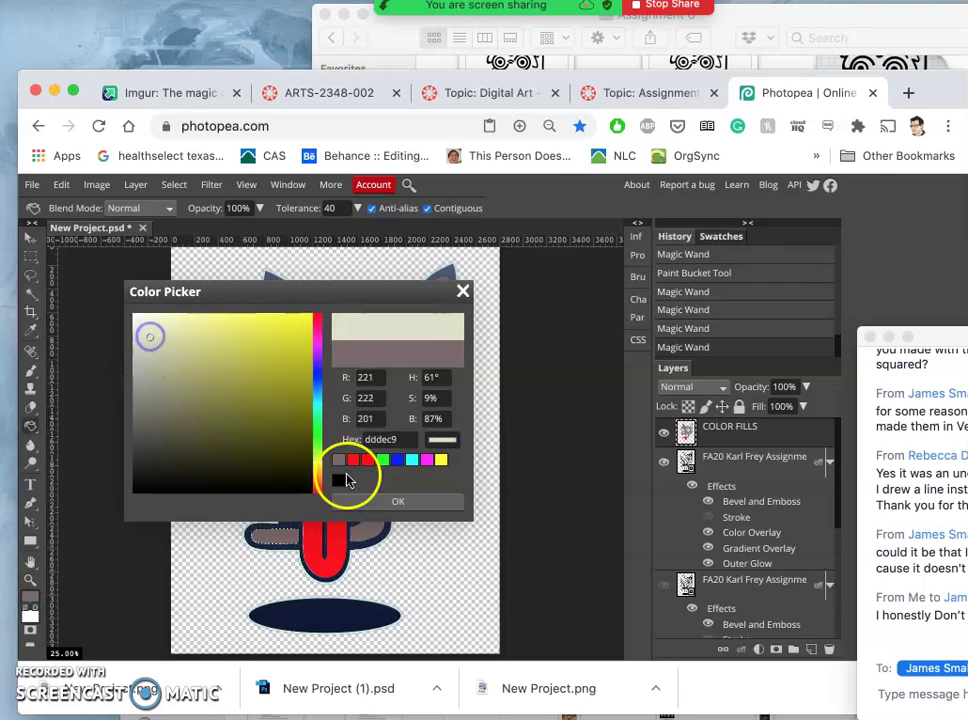
click(372, 502)
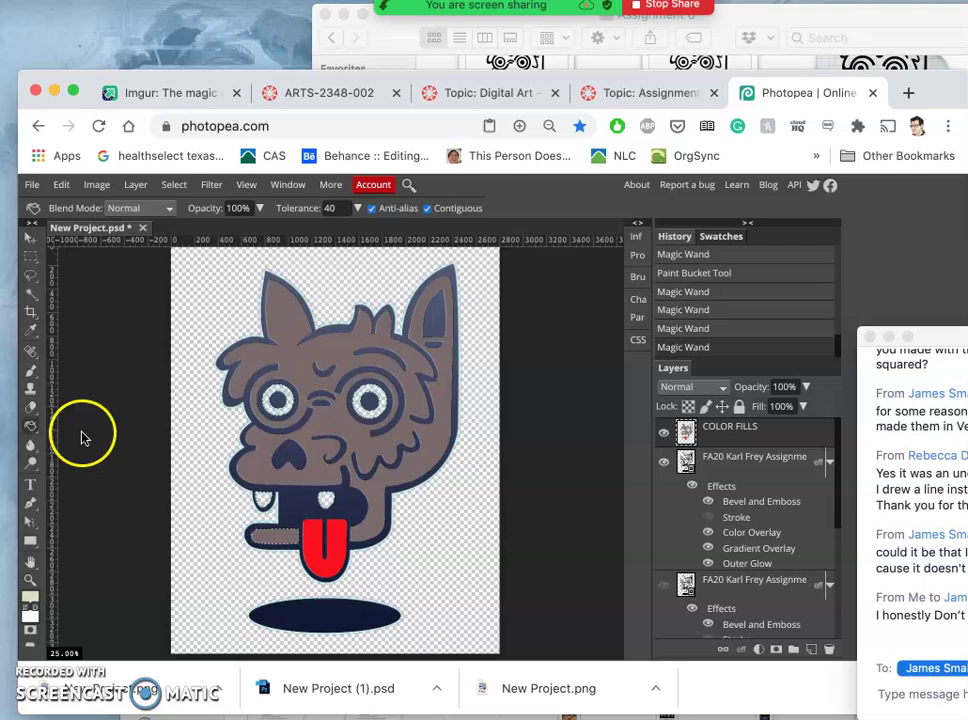
click(289, 401)
click(365, 417)
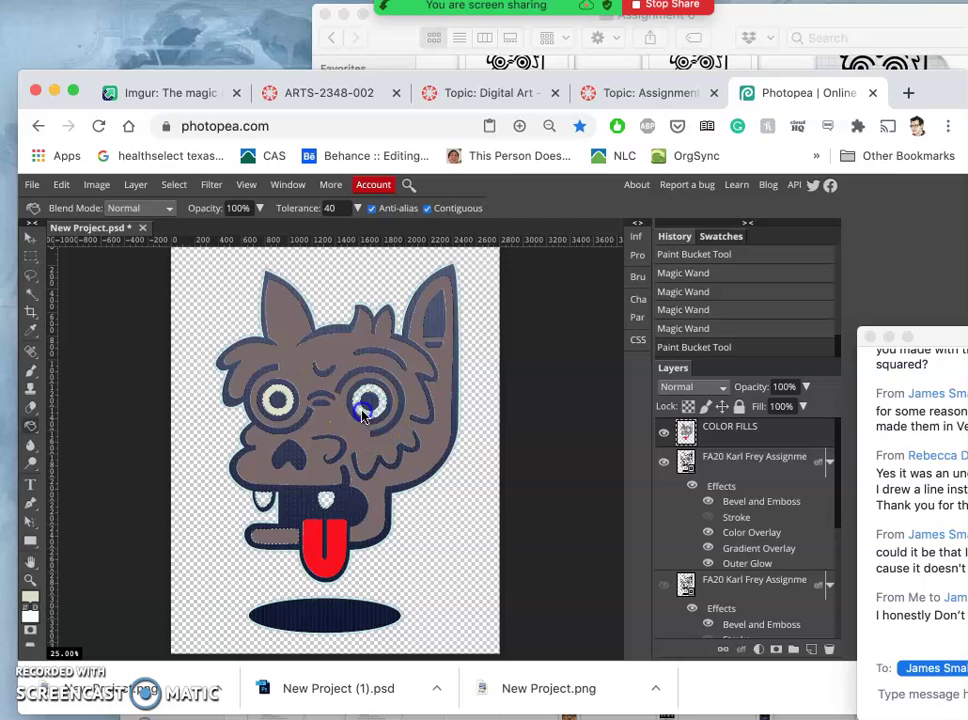
click(268, 510)
click(365, 572)
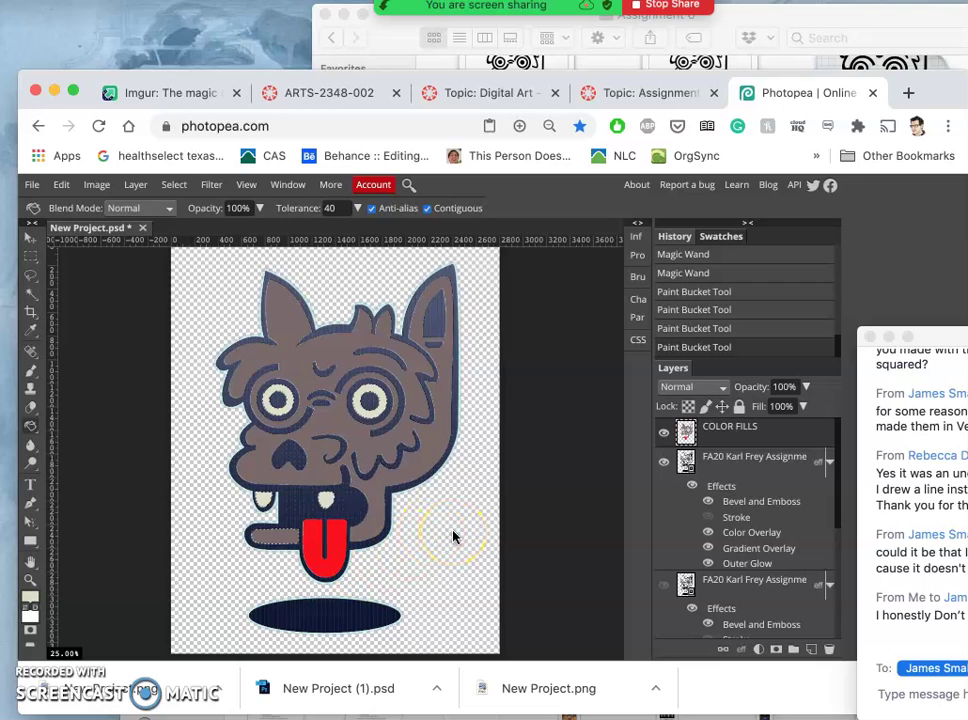
Hide and reshow the outline layer to check the fills, then pick the Magic Wand.
click(664, 462)
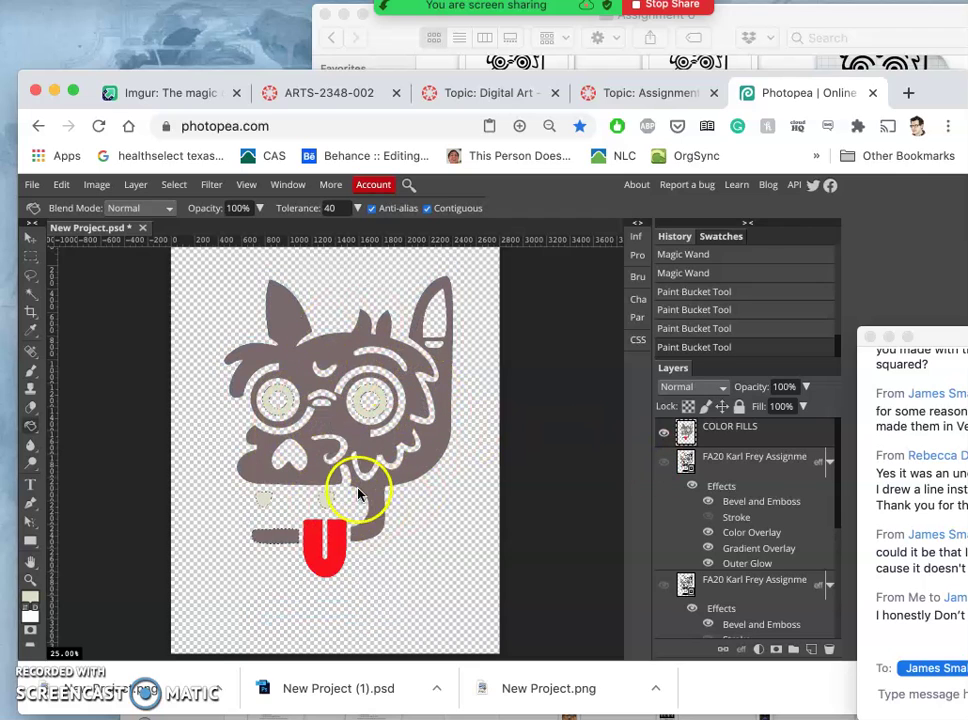
click(664, 463)
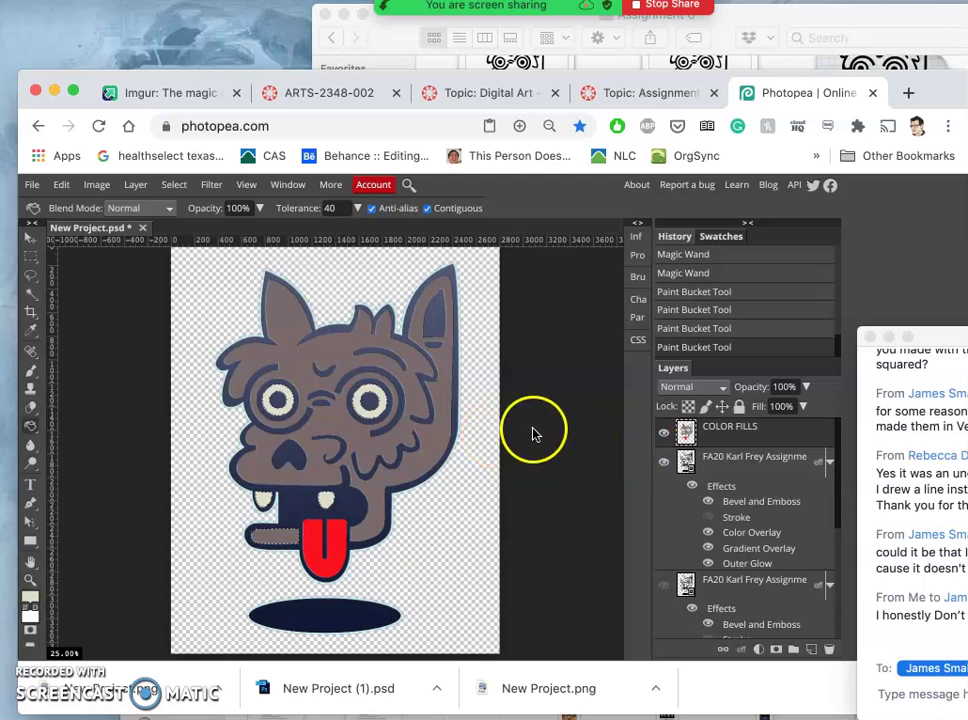
click(31, 294)
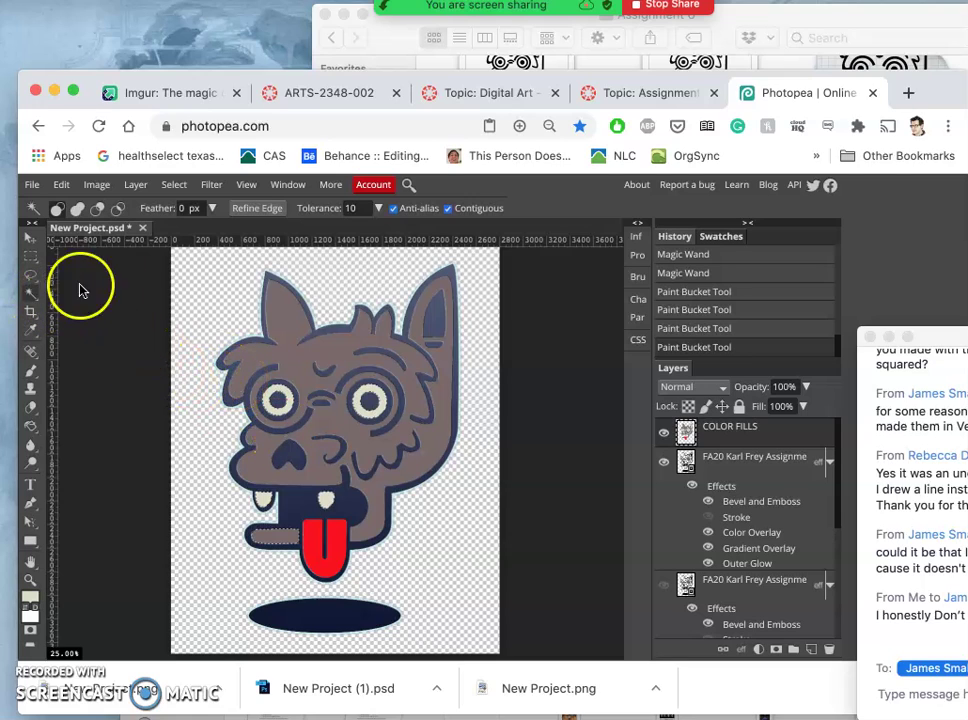
Deselect, duplicate COLOR FILLS, hide the original, and select all brown fur with Contiguous off.
click(775, 445)
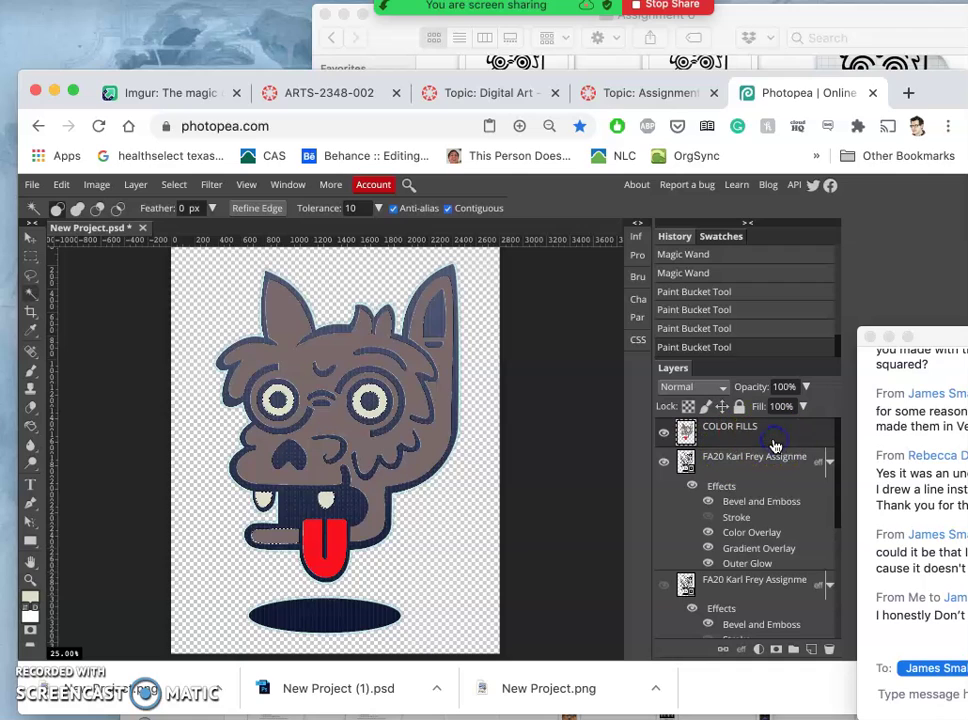
key(ctrl+d)
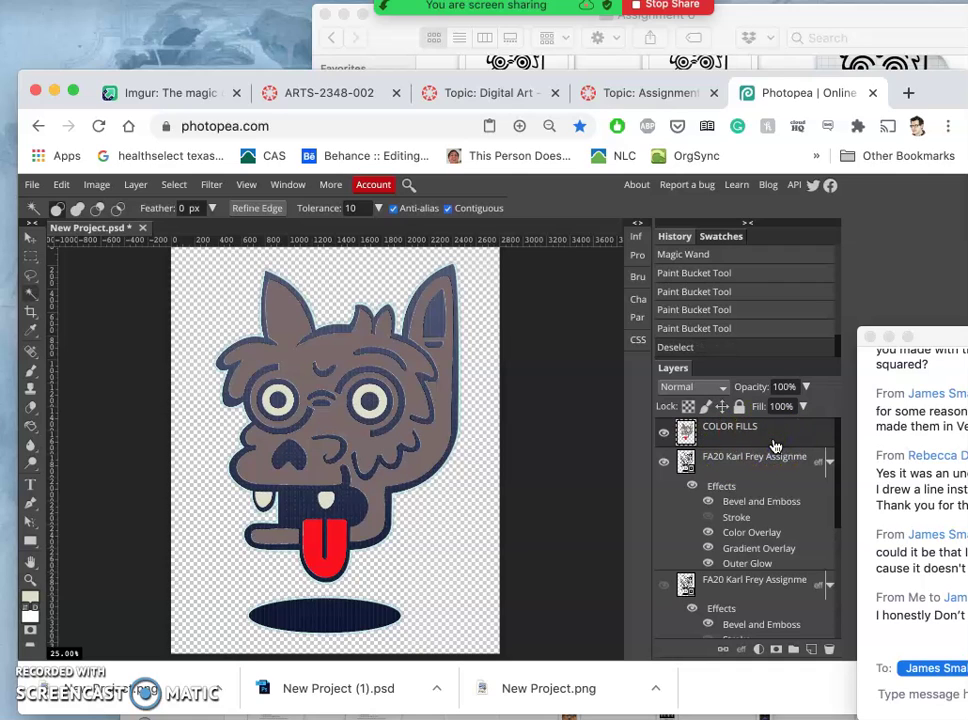
key(ctrl+j)
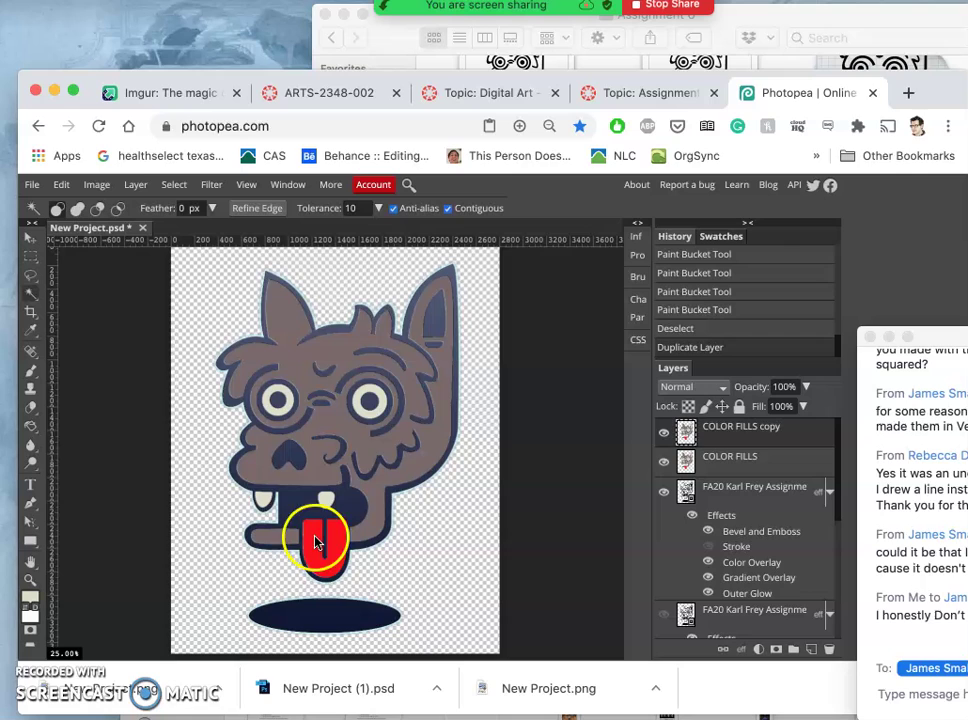
click(663, 461)
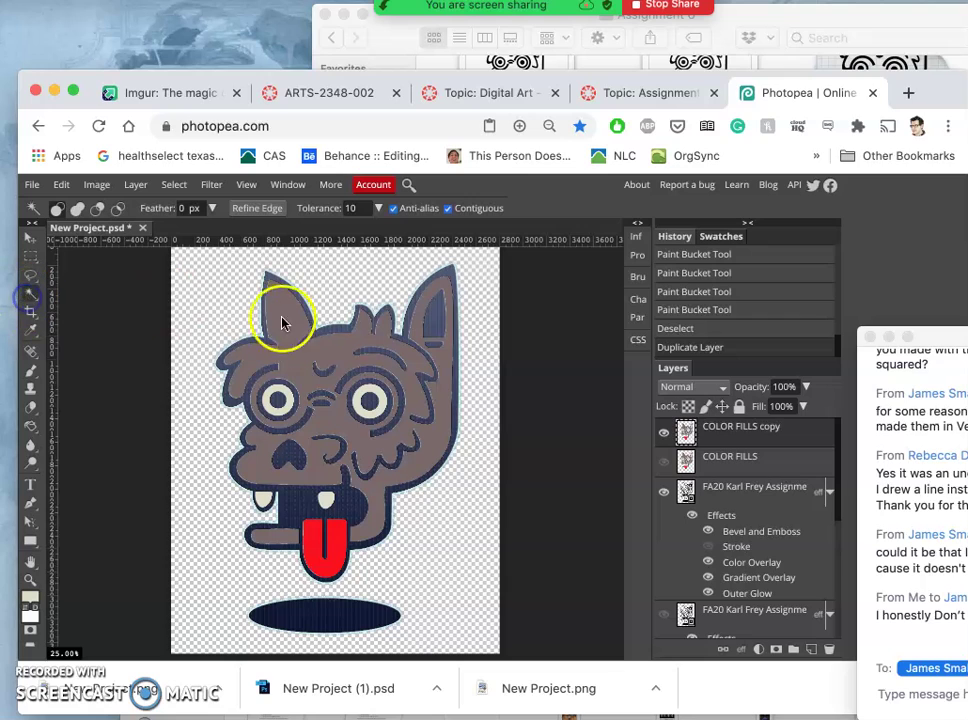
click(448, 209)
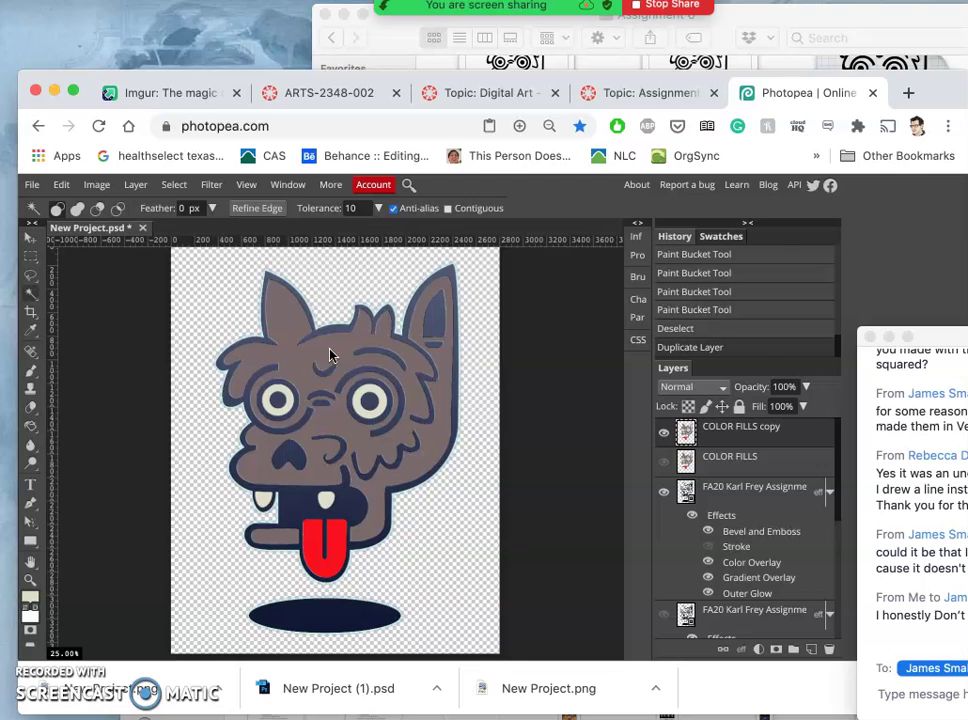
click(296, 372)
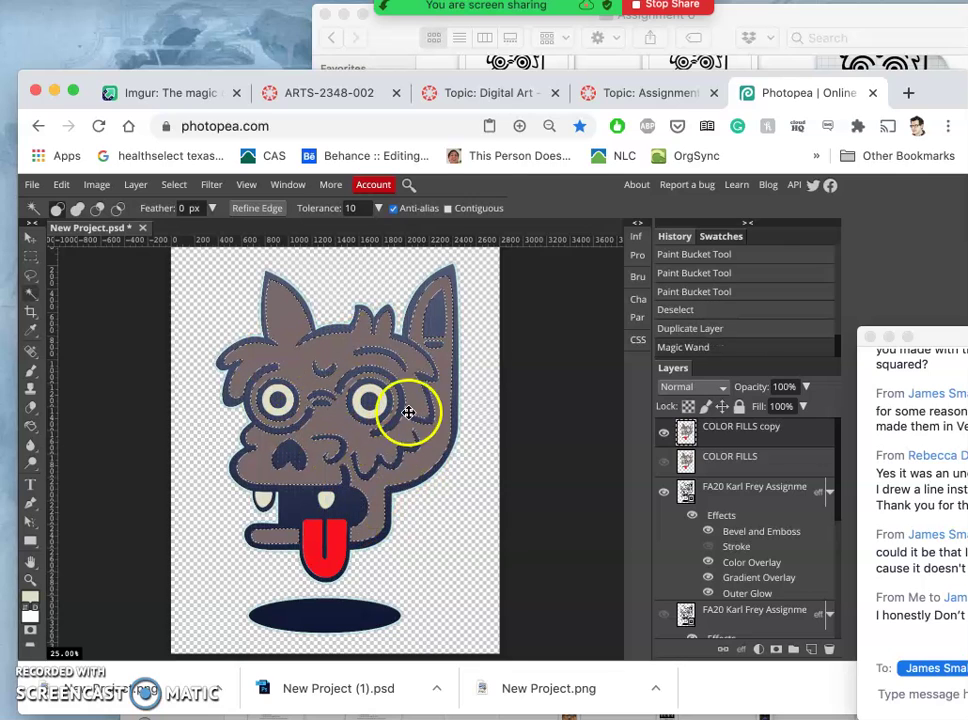
Switch to the Gradient tool with a multicolour linear preset at 34% opacity.
click(30, 425)
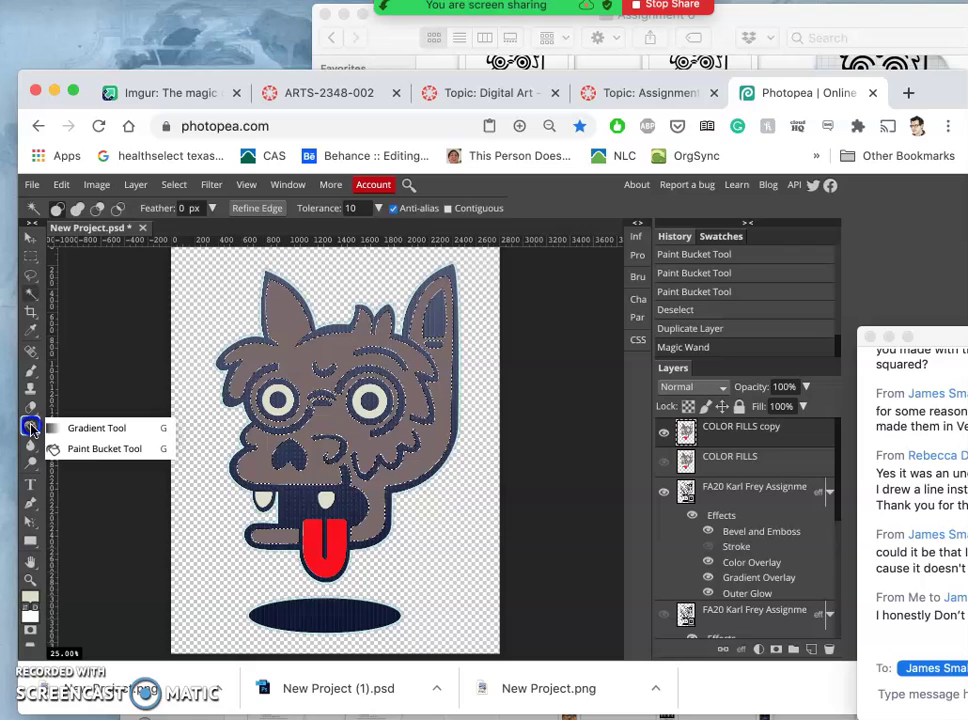
click(87, 430)
click(119, 209)
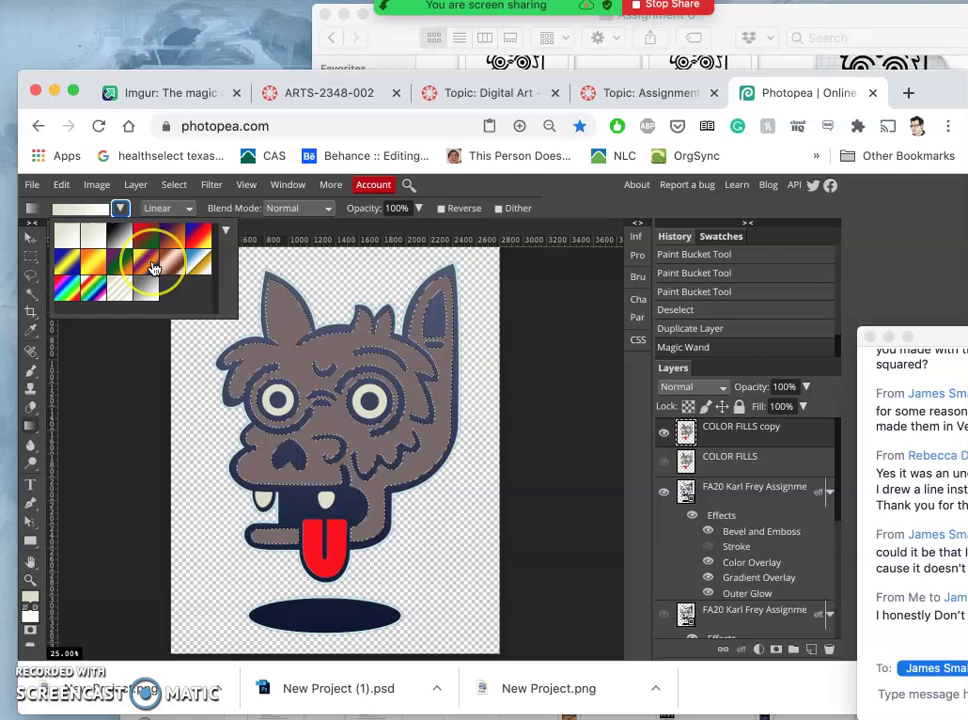
click(153, 267)
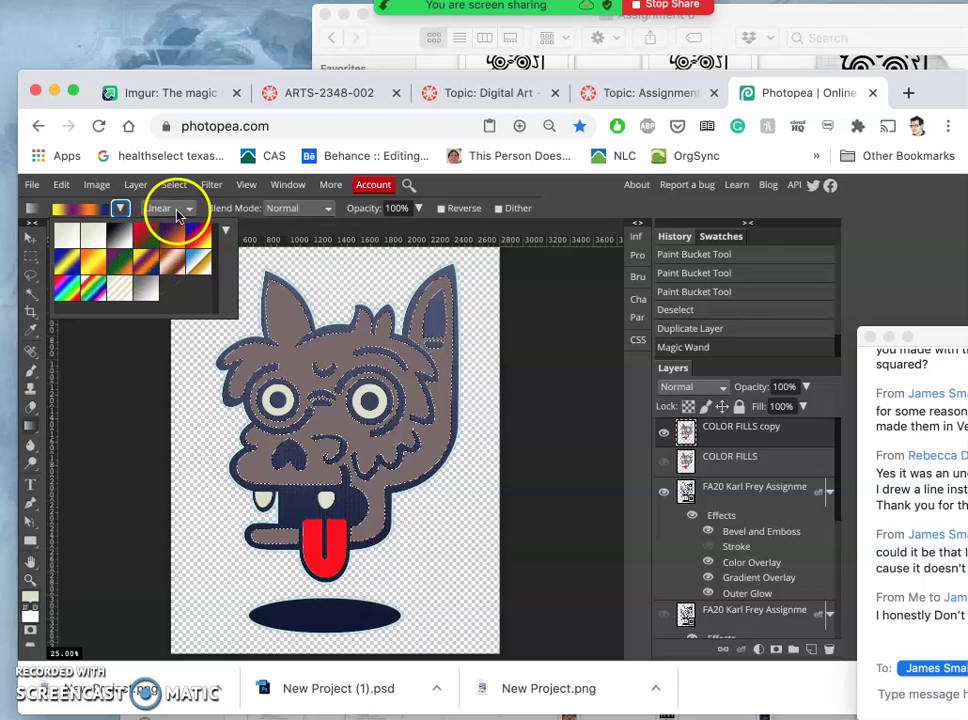
click(419, 209)
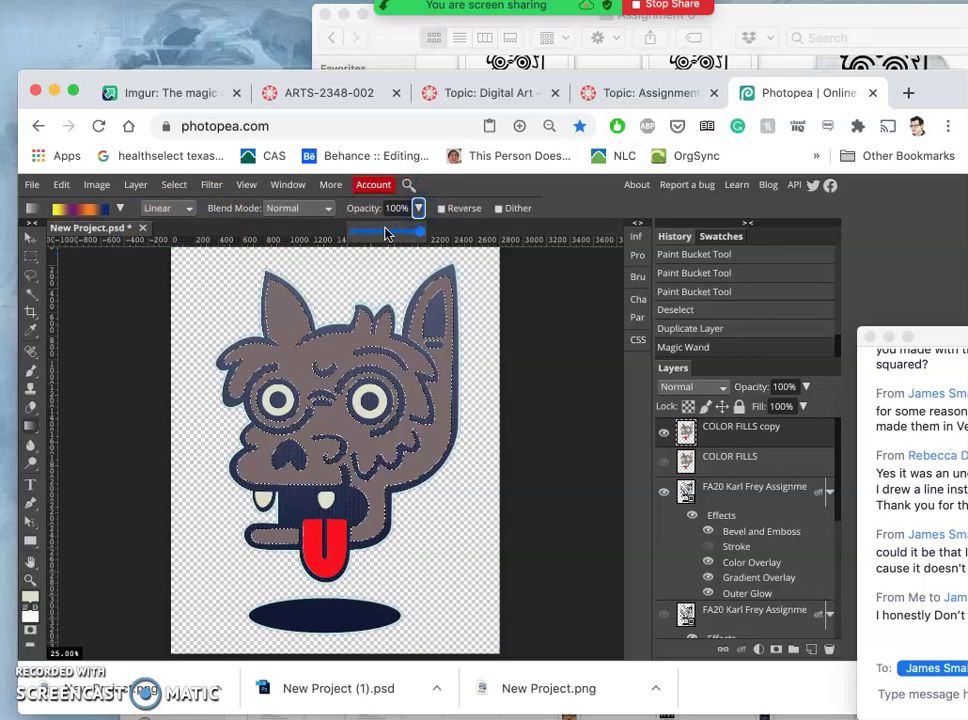
click(254, 270)
click(377, 232)
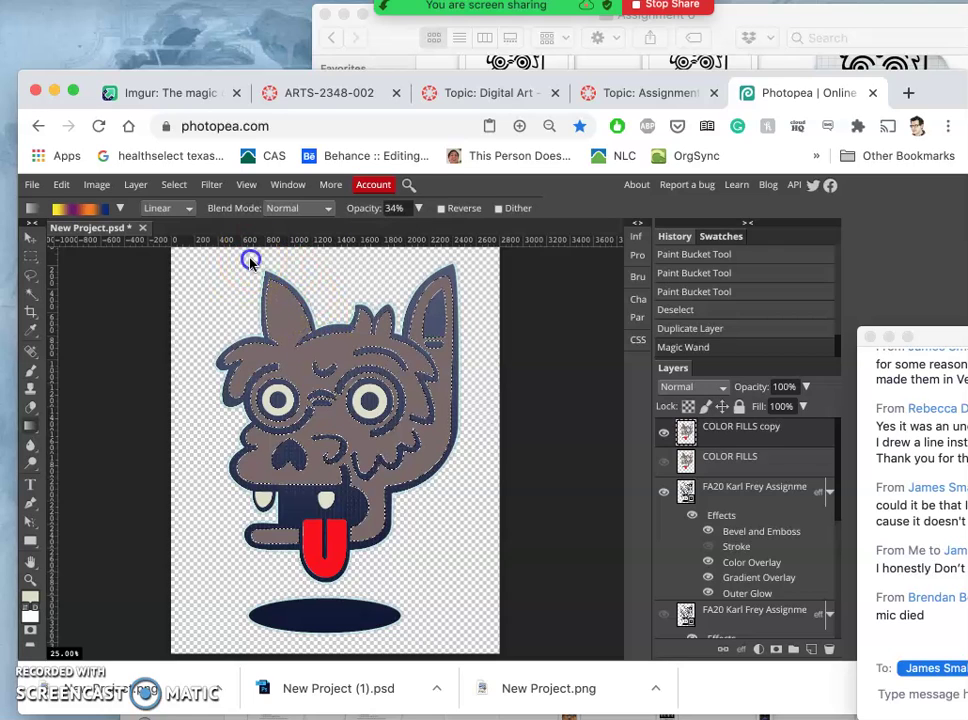
Drag two multicolour gradients down across the selected brown fur.
drag(250, 261, 374, 516)
drag(389, 574, 390, 574)
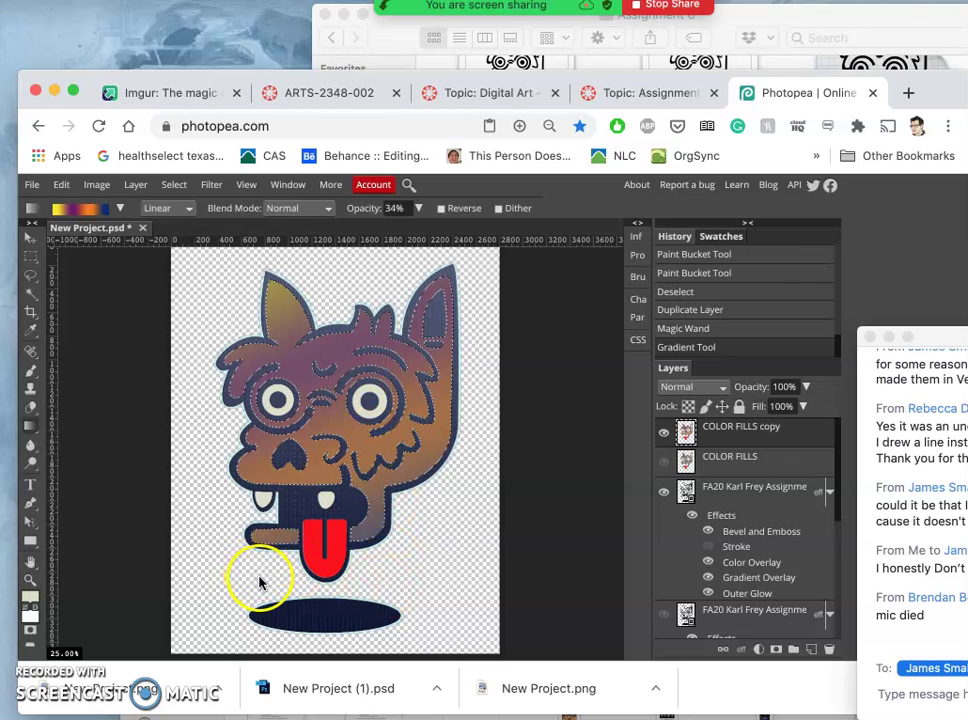
drag(366, 265, 291, 505)
drag(279, 577, 279, 578)
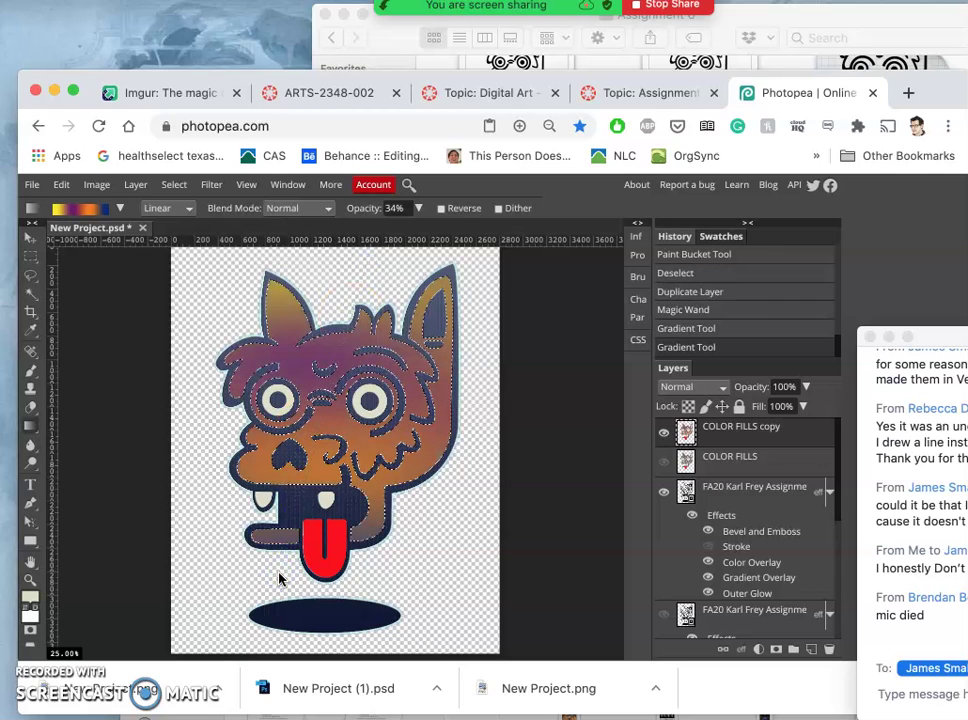
Keep the linear shape, lower gradient opacity to 13%, and draw a fainter gradient down the monster.
click(183, 209)
click(183, 211)
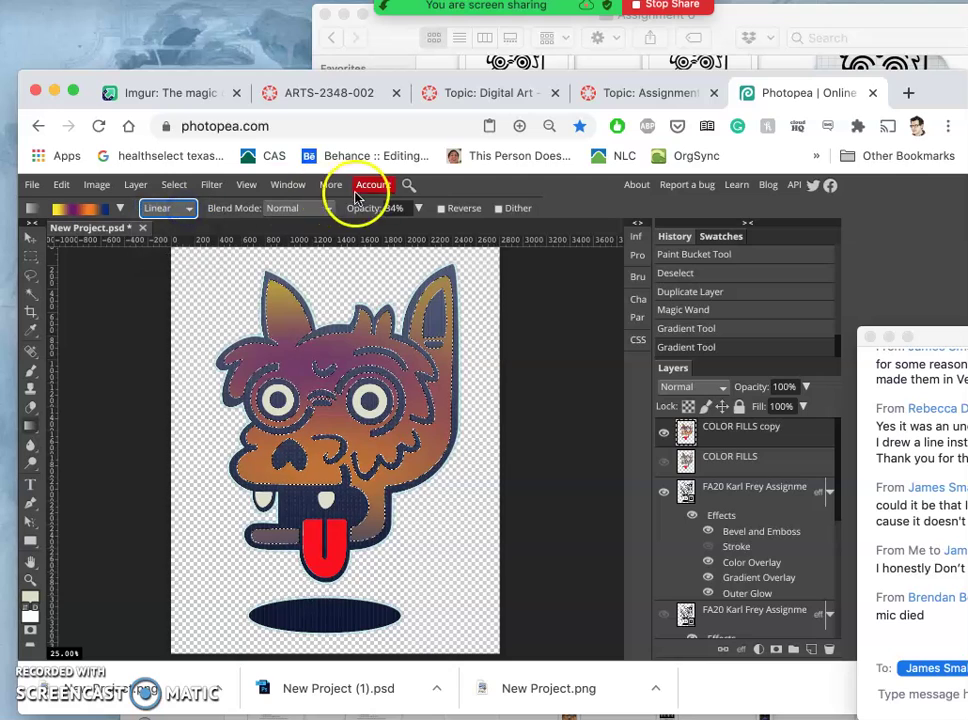
click(420, 209)
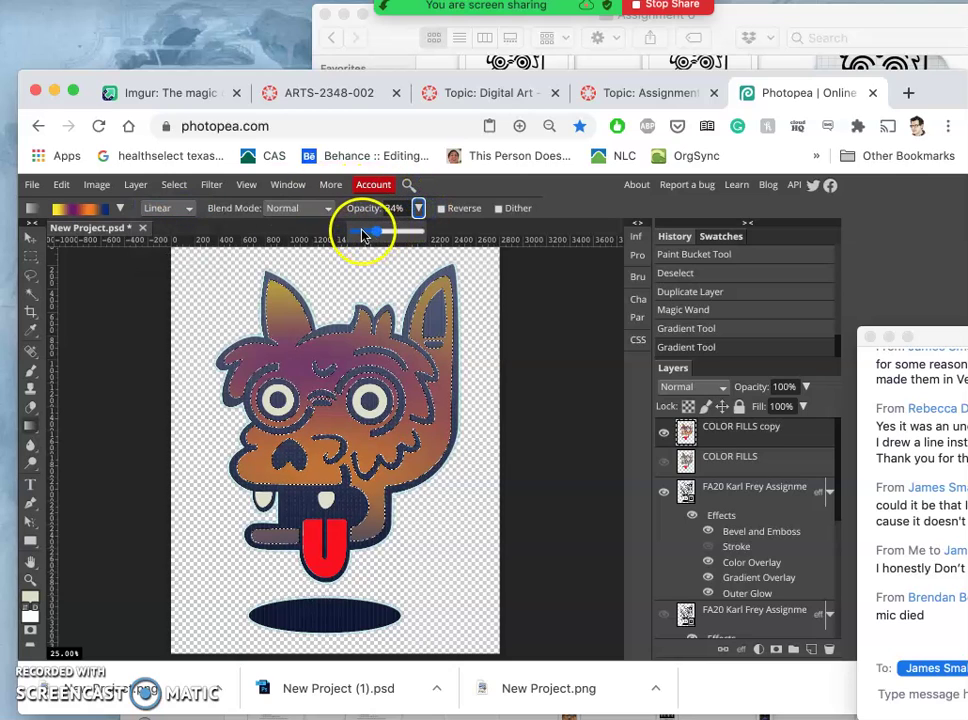
click(363, 233)
drag(309, 270, 287, 645)
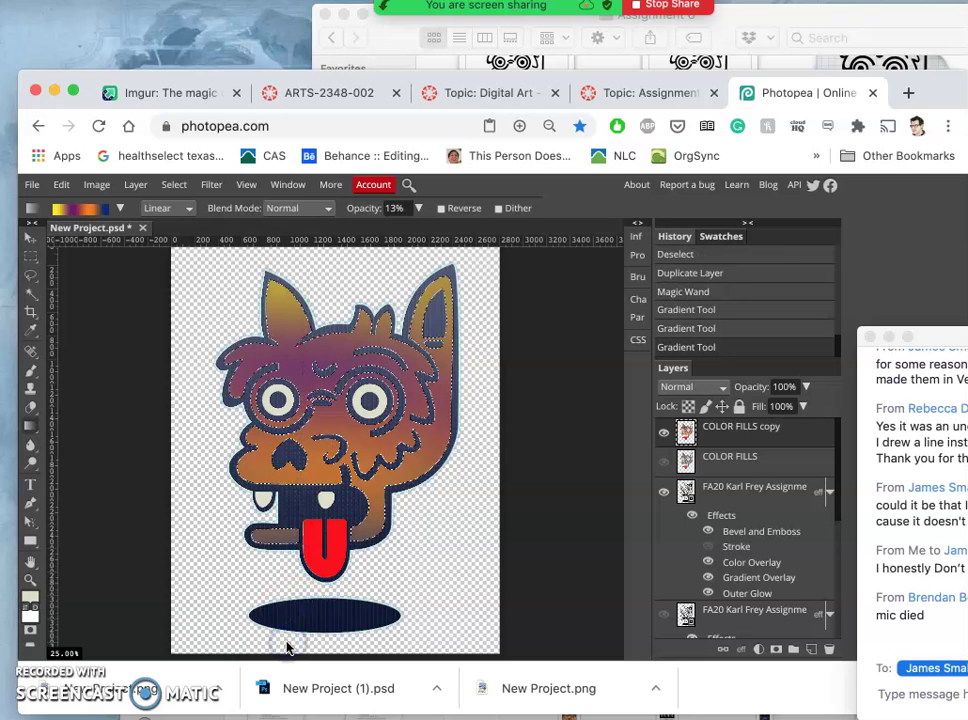
Compare the tinted copy against the brown fill, then fade the copy layer to 44% opacity.
click(664, 433)
click(665, 434)
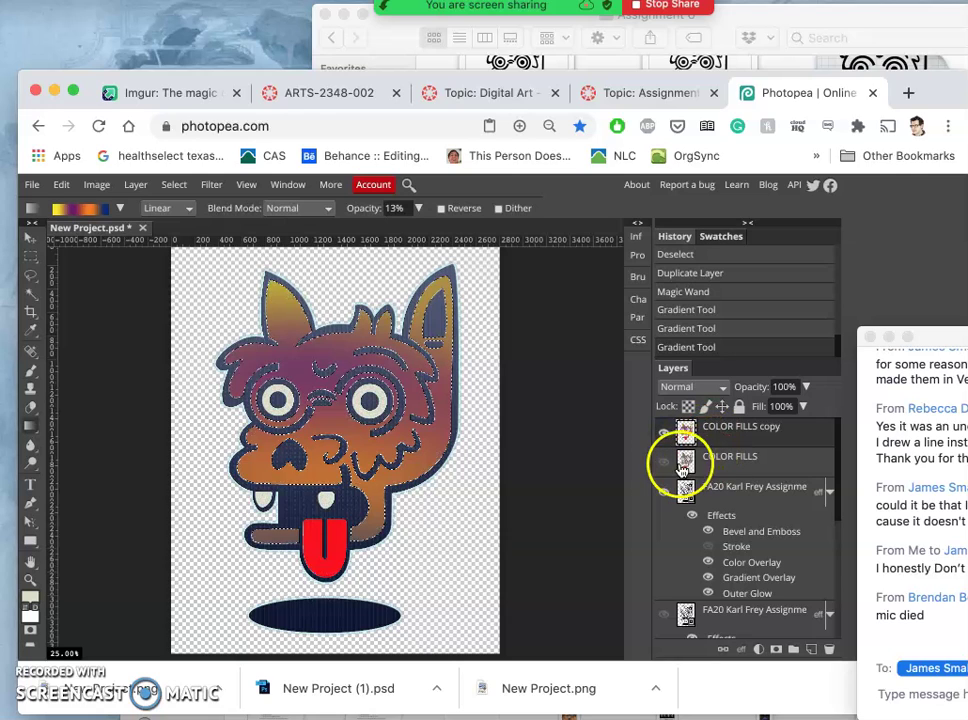
click(665, 434)
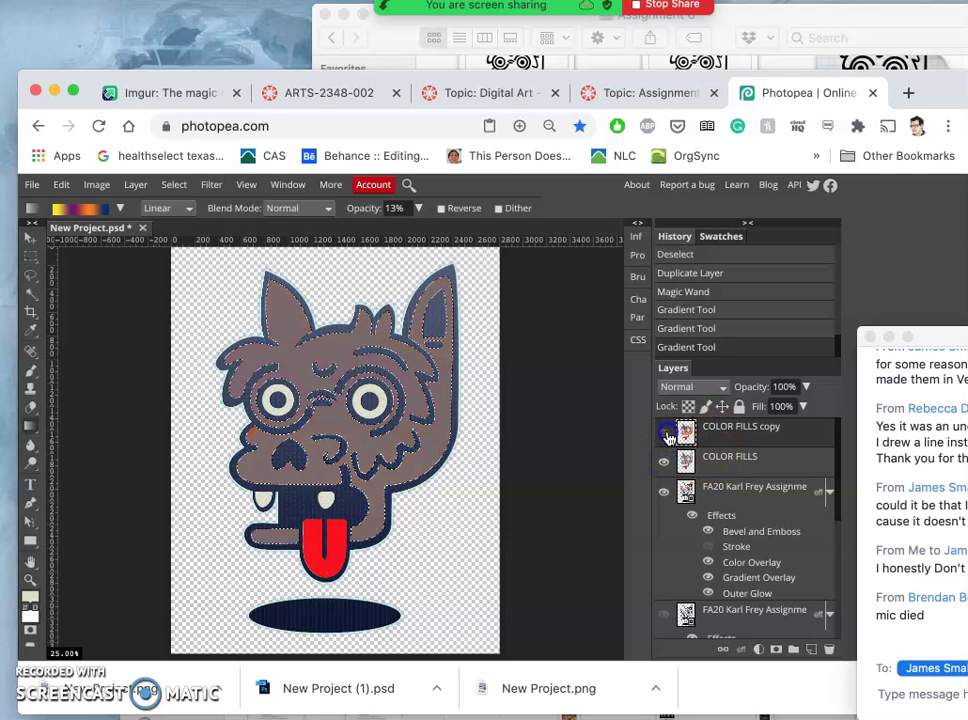
click(665, 434)
click(805, 387)
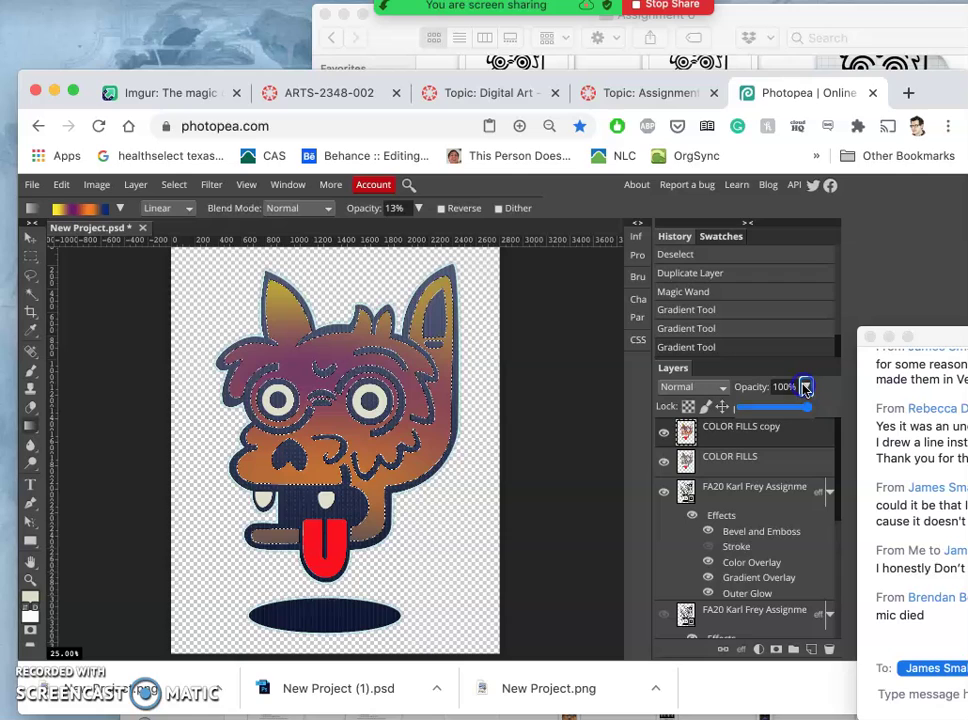
drag(796, 408, 772, 409)
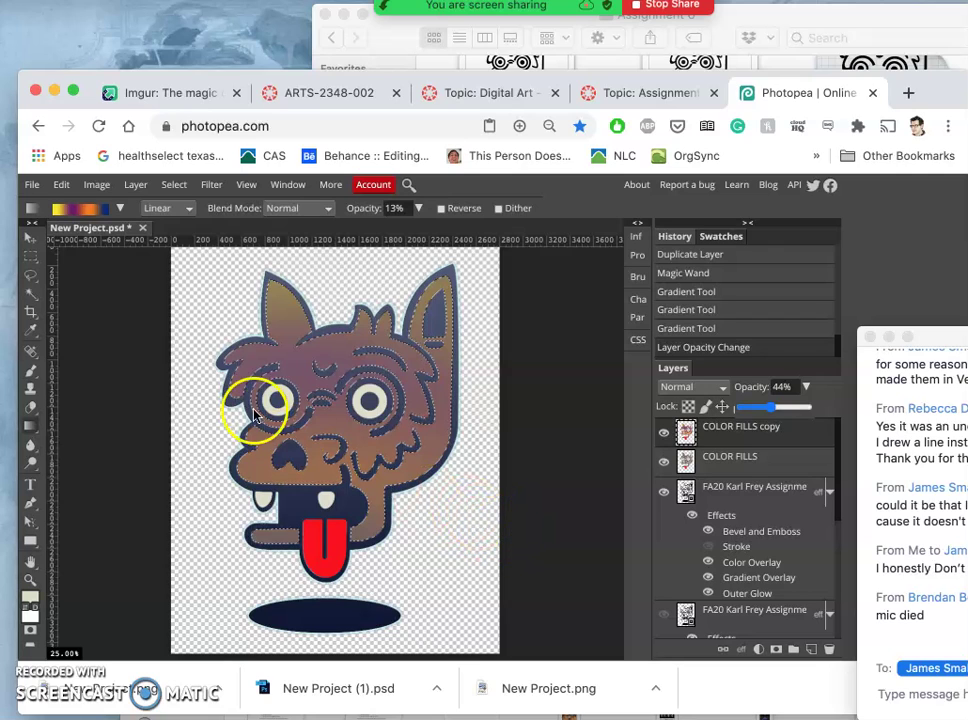
Drag a black-to-white gradient from the canvas top toward the shadow, then deselect.
click(120, 208)
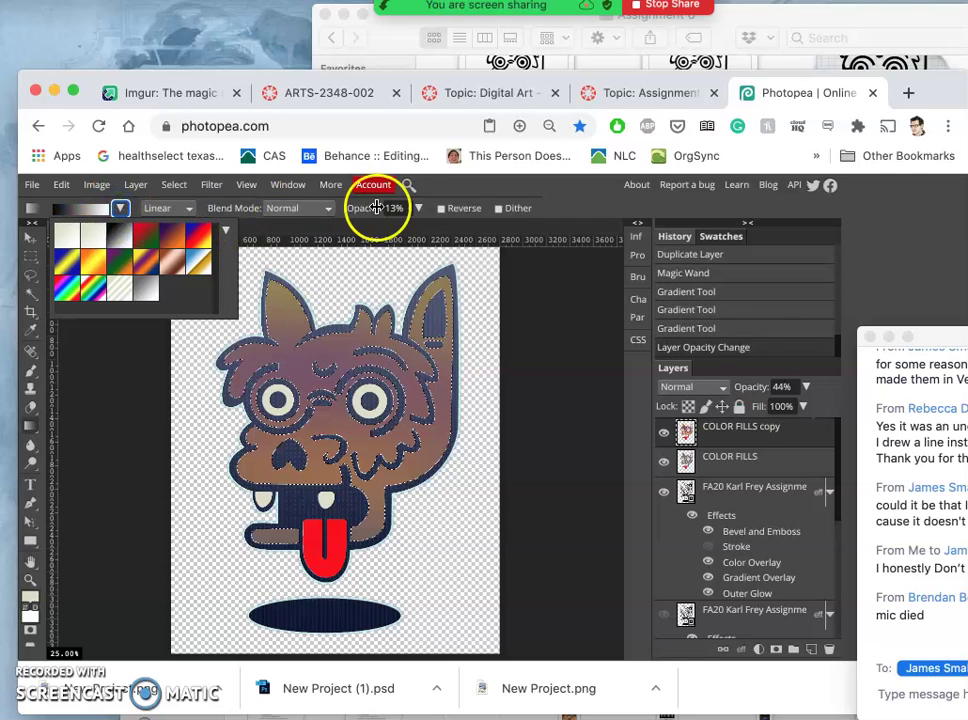
click(323, 275)
drag(323, 272, 336, 457)
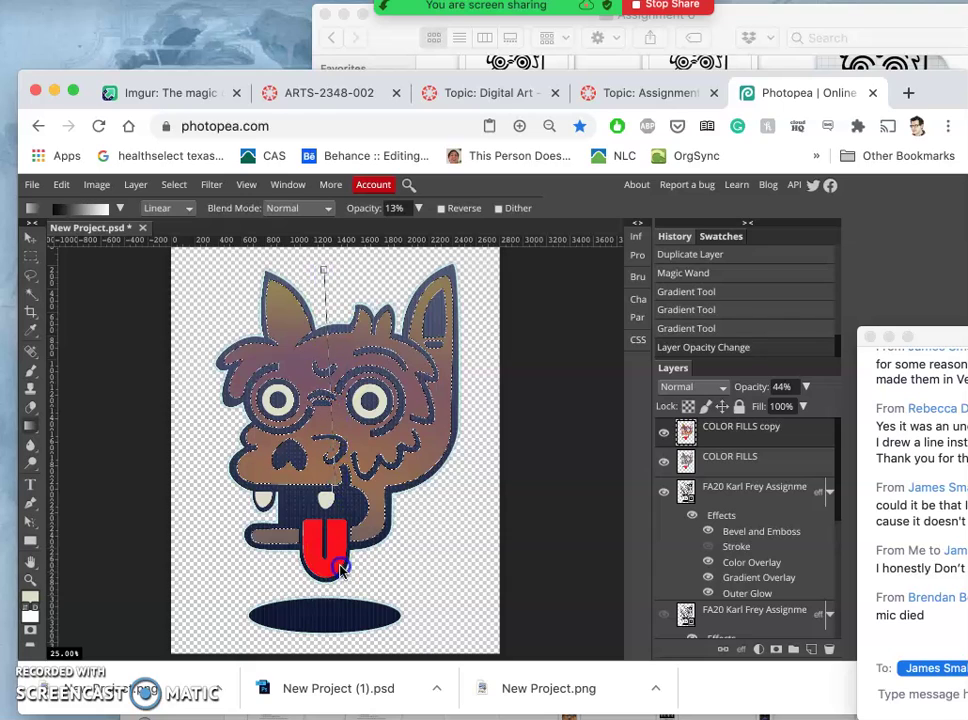
drag(340, 569, 336, 597)
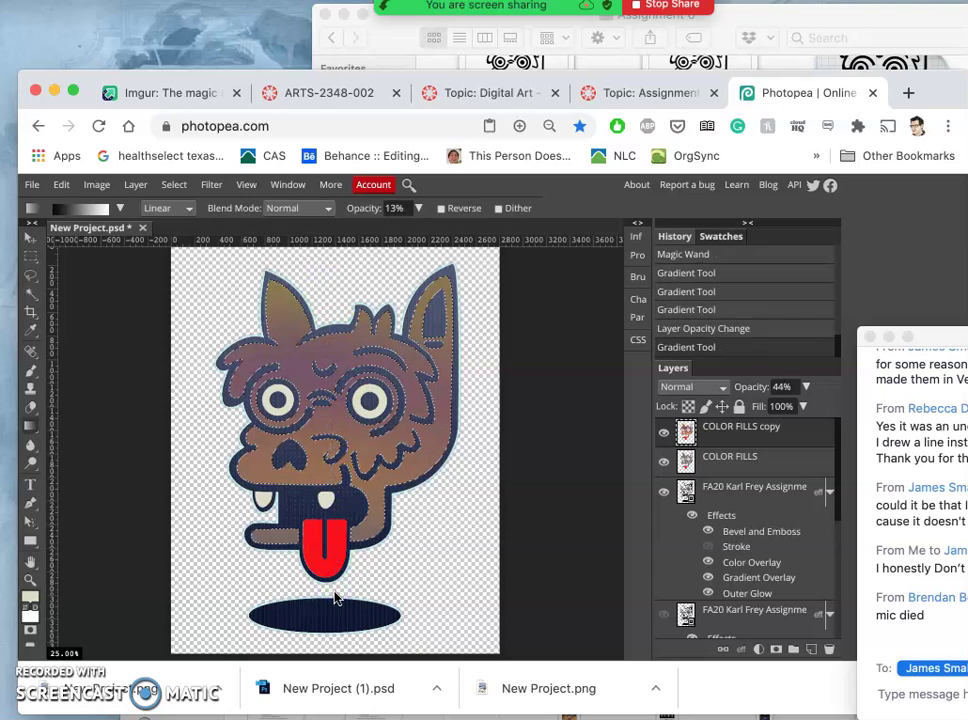
key(ctrl+d)
key(ctrl+d)
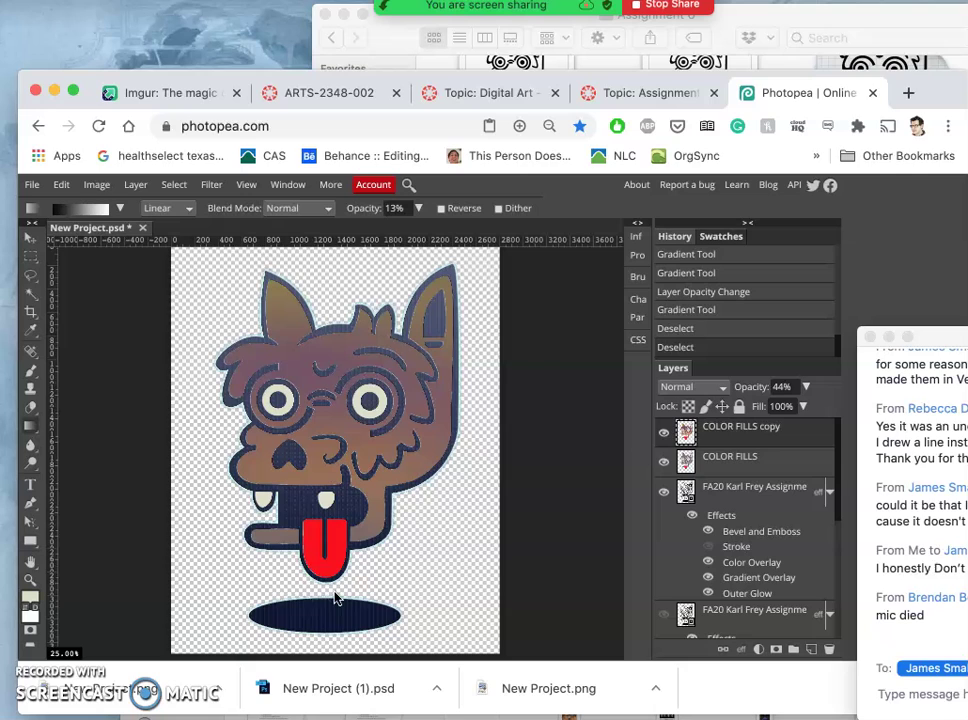
Apply a Gradient Overlay layer style to COLOR FILLS copy.
double_click(794, 436)
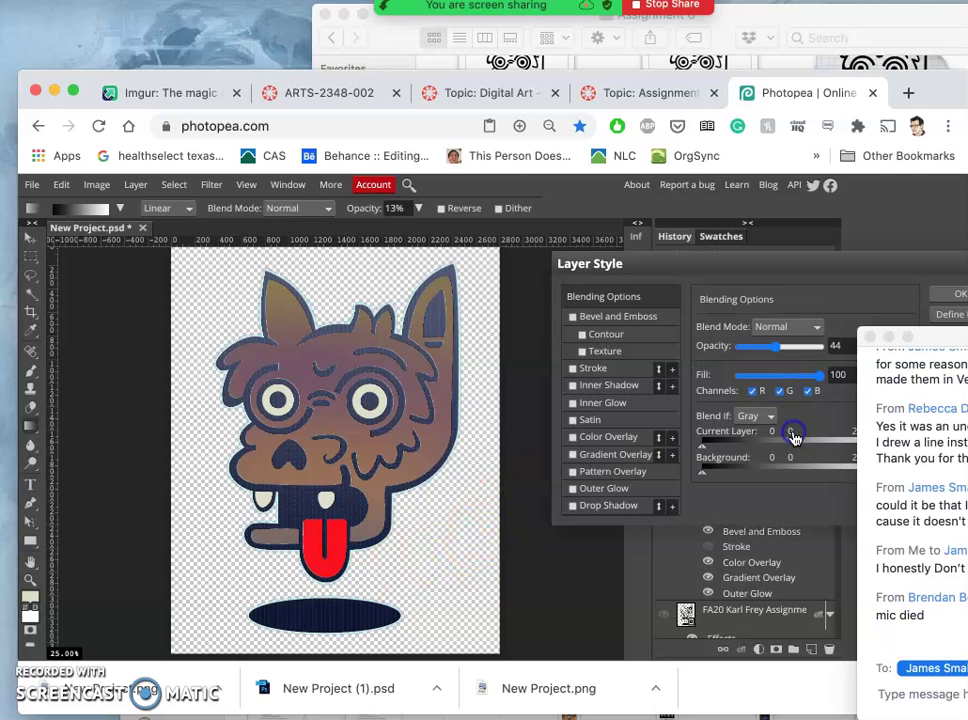
click(574, 456)
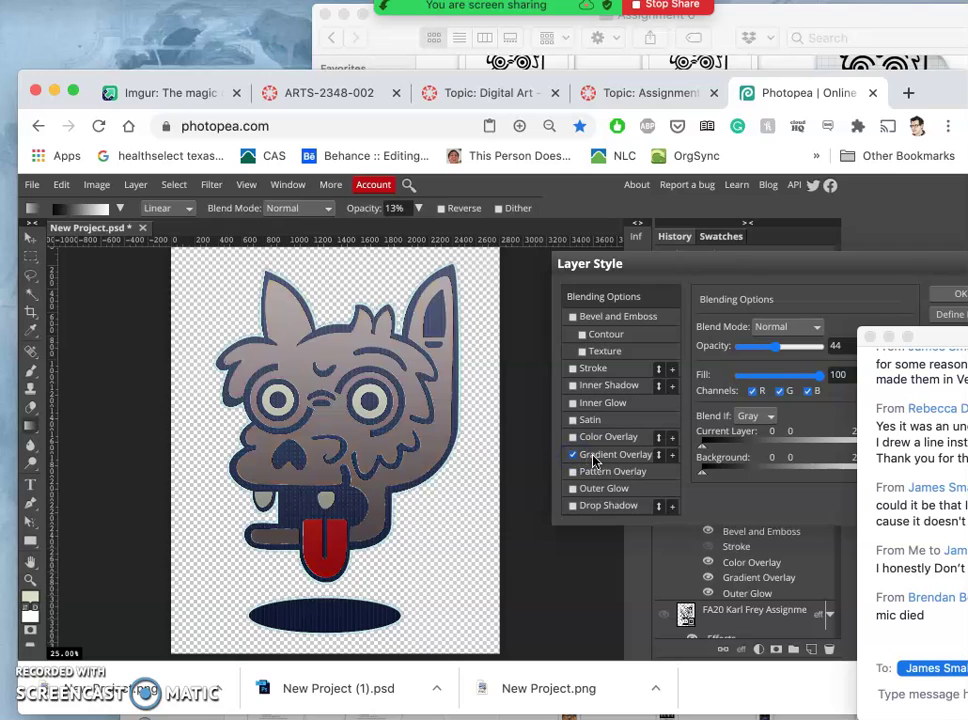
click(593, 457)
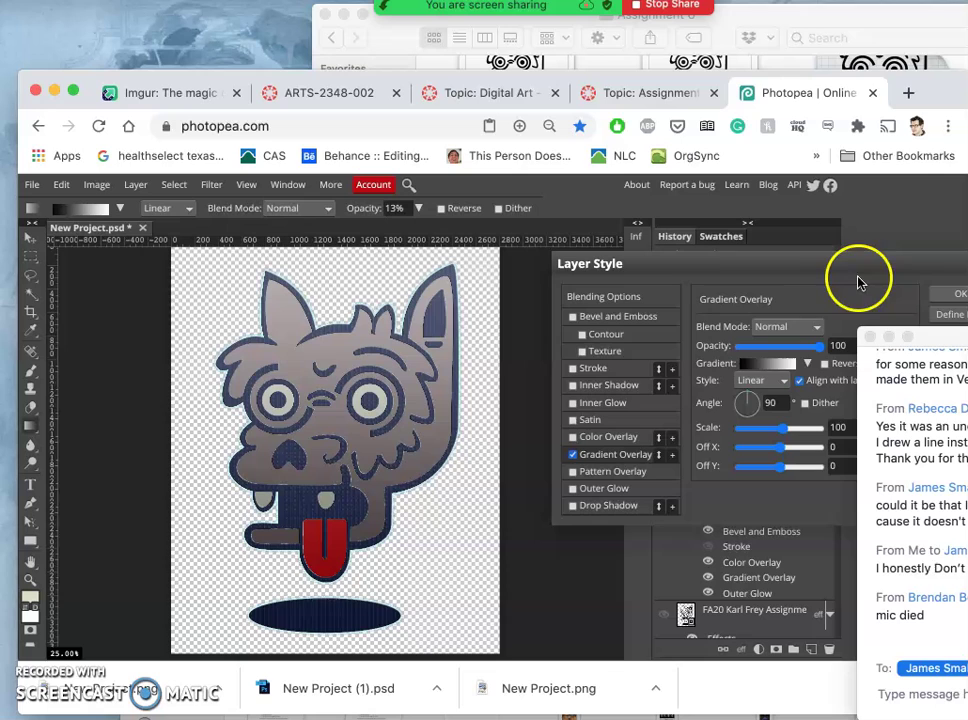
drag(827, 259, 652, 255)
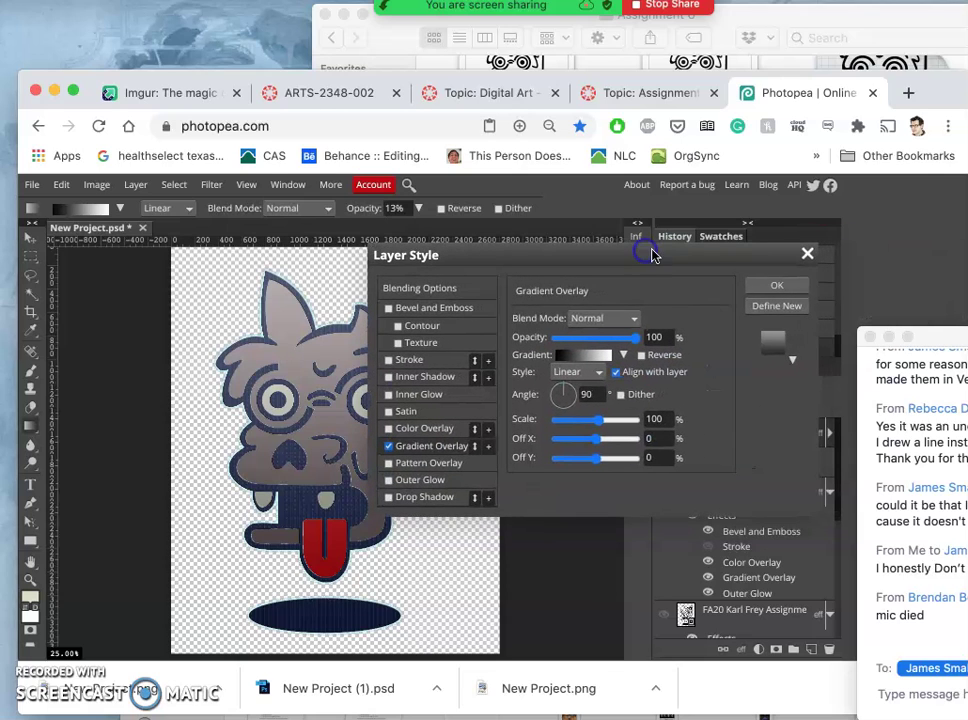
click(777, 285)
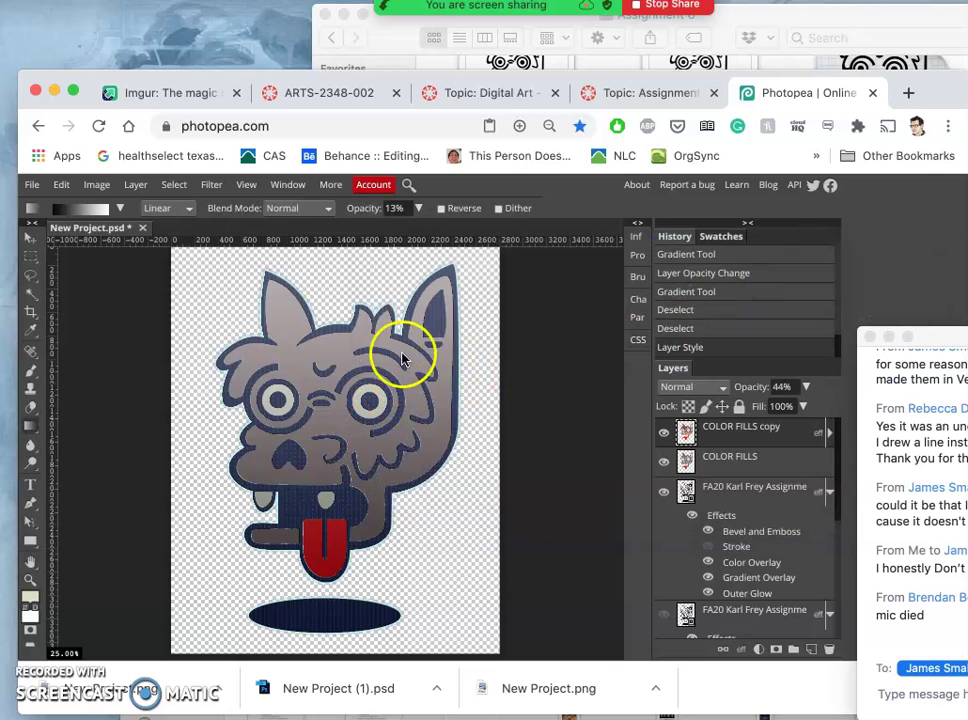
Select the COLOR FILLS layer and toggle the copy's visibility to compare.
click(720, 460)
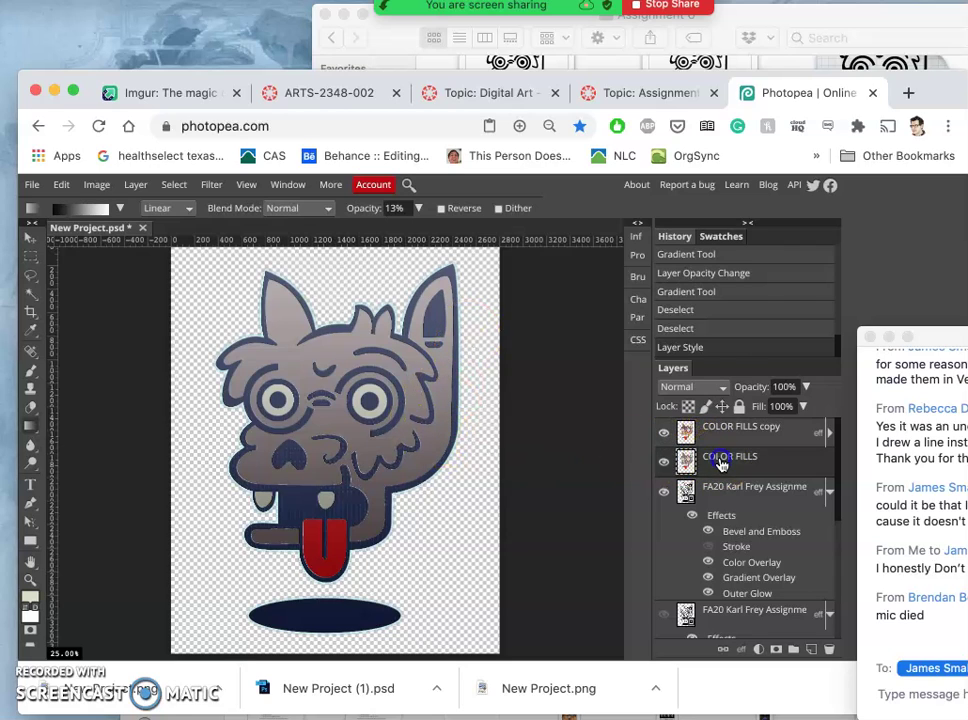
click(664, 432)
click(664, 432)
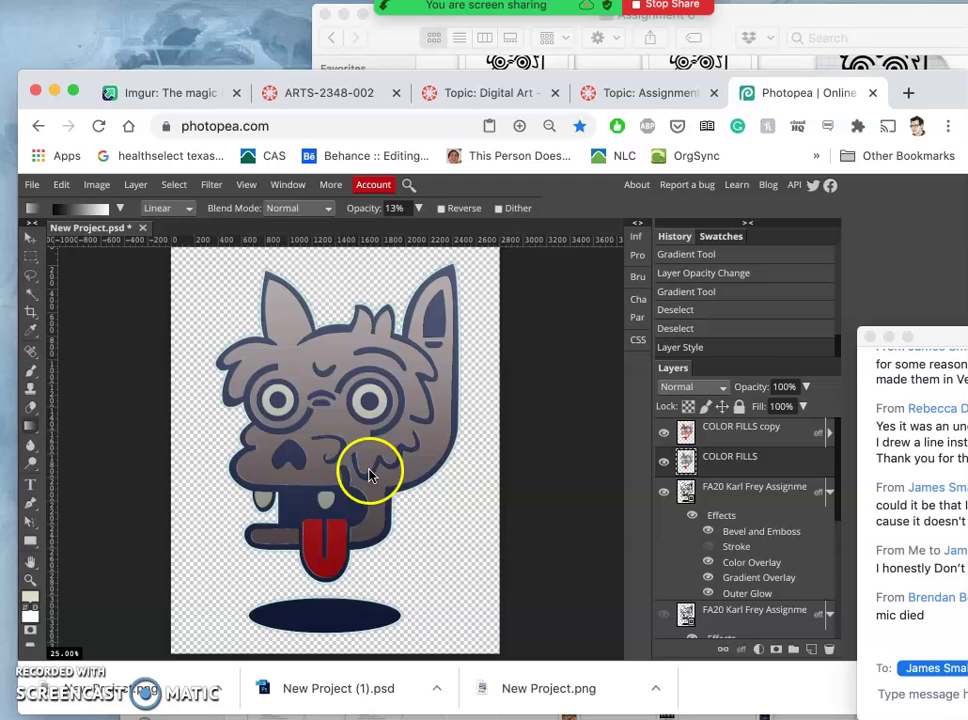
click(742, 460)
Duplicate COLOR FILLS as 'COLOR FILLS copy 2' and move it to the top of the stack.
key(super+j)
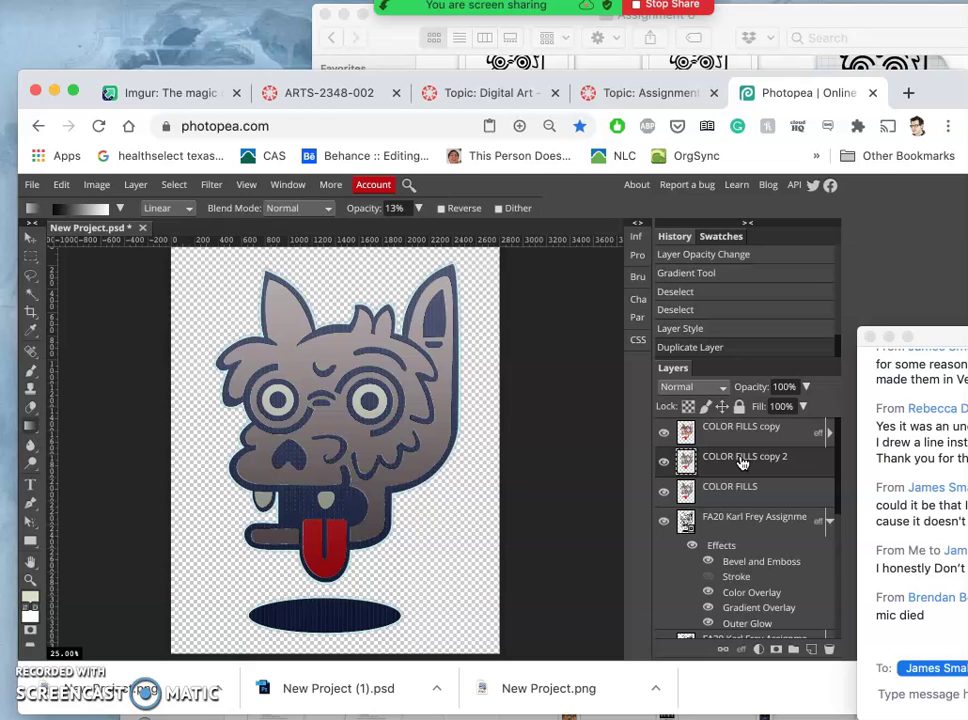
drag(742, 462, 707, 435)
click(664, 432)
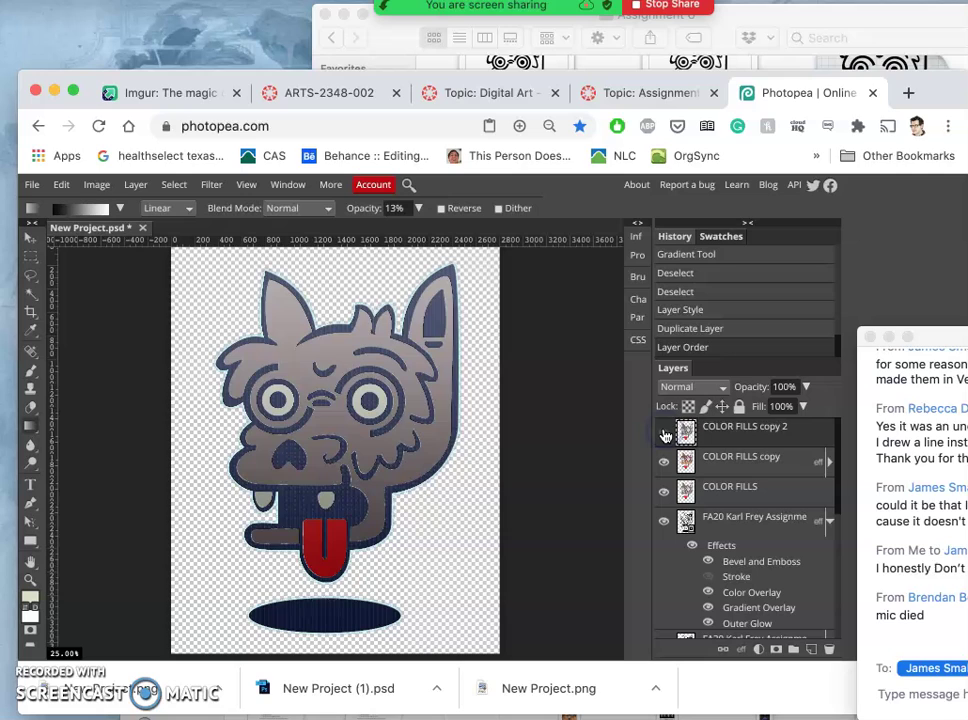
click(664, 432)
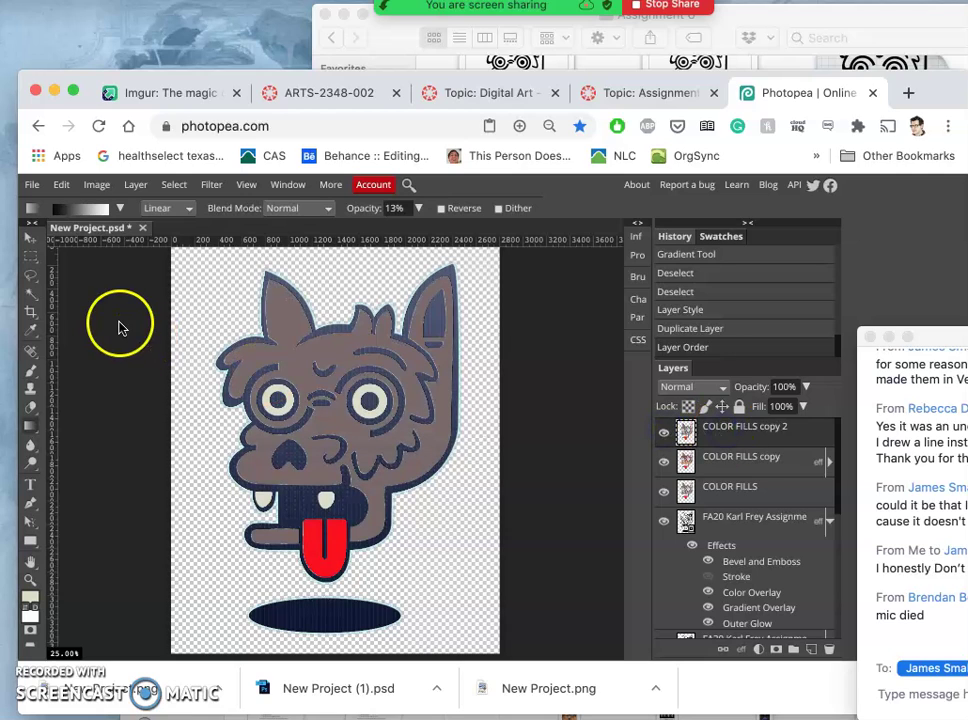
Magic Wand the body fill on the copy, delete it, then select the red tongue.
click(30, 292)
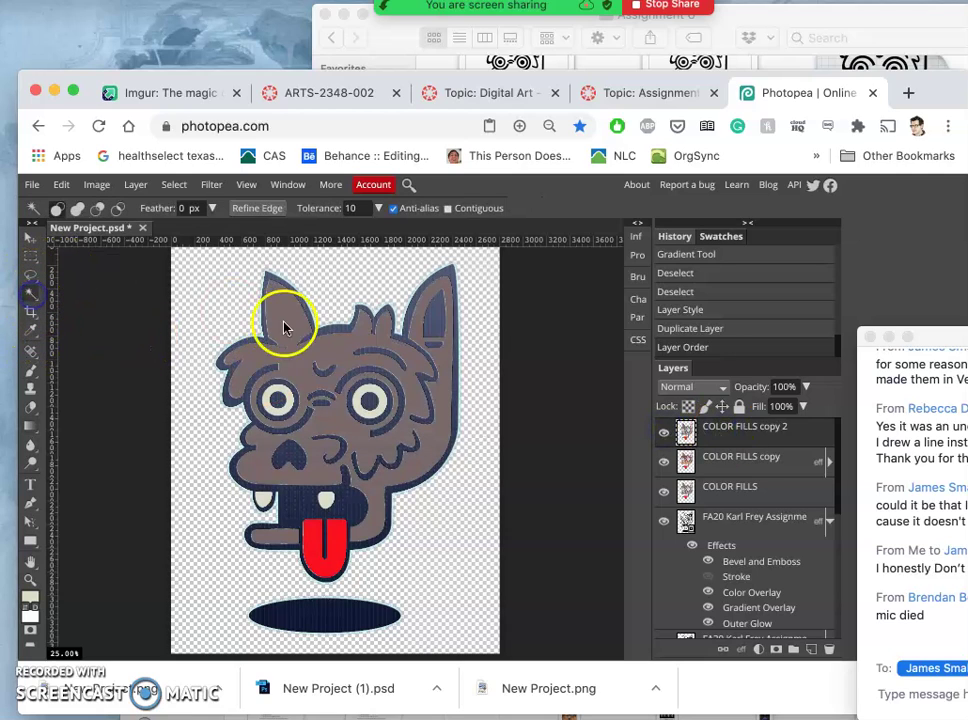
click(286, 330)
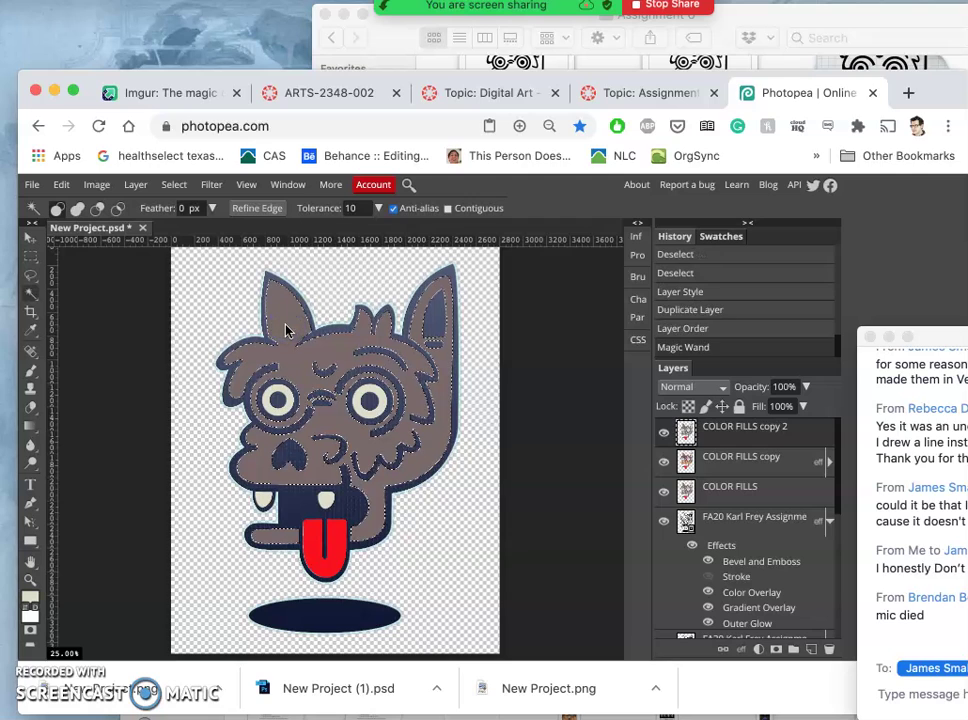
key(Delete)
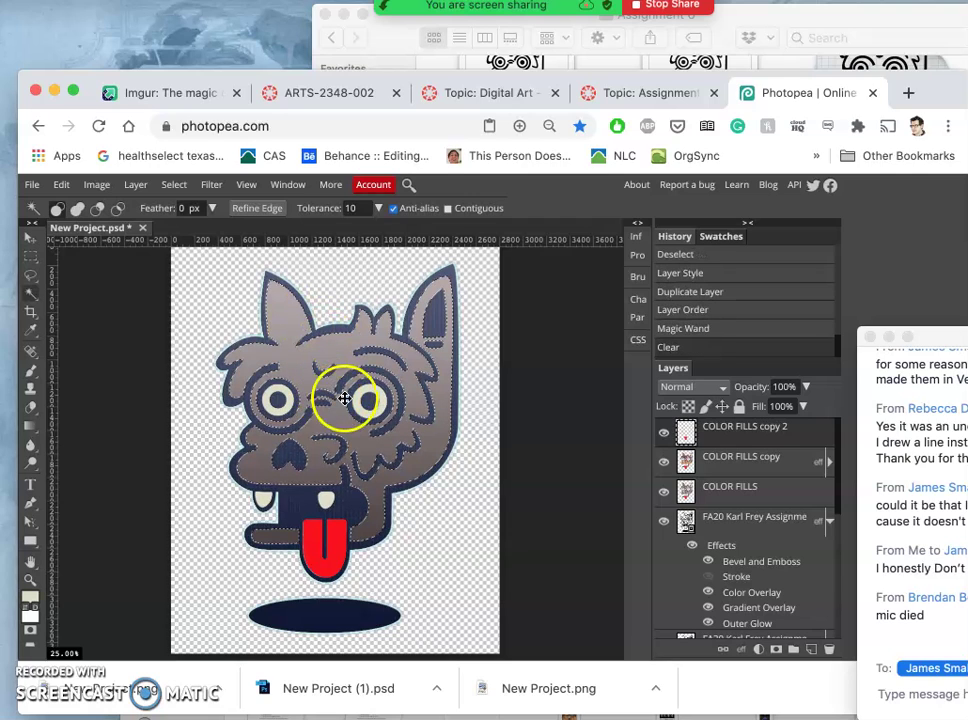
click(338, 548)
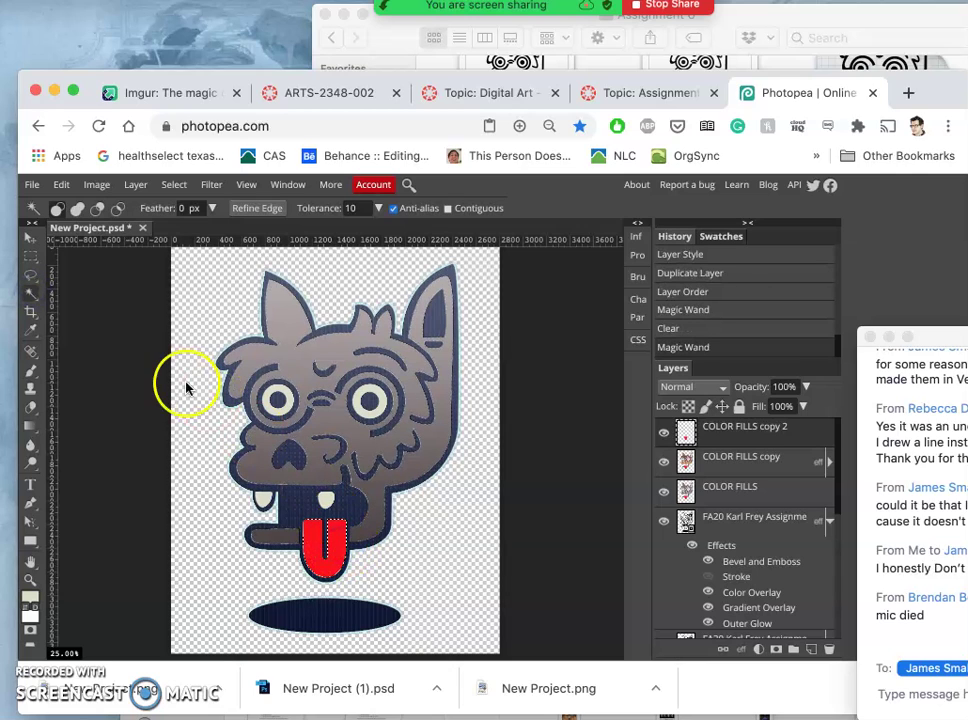
Shade the tongue selection with several top-to-bottom gradients, then clear the selection.
click(30, 426)
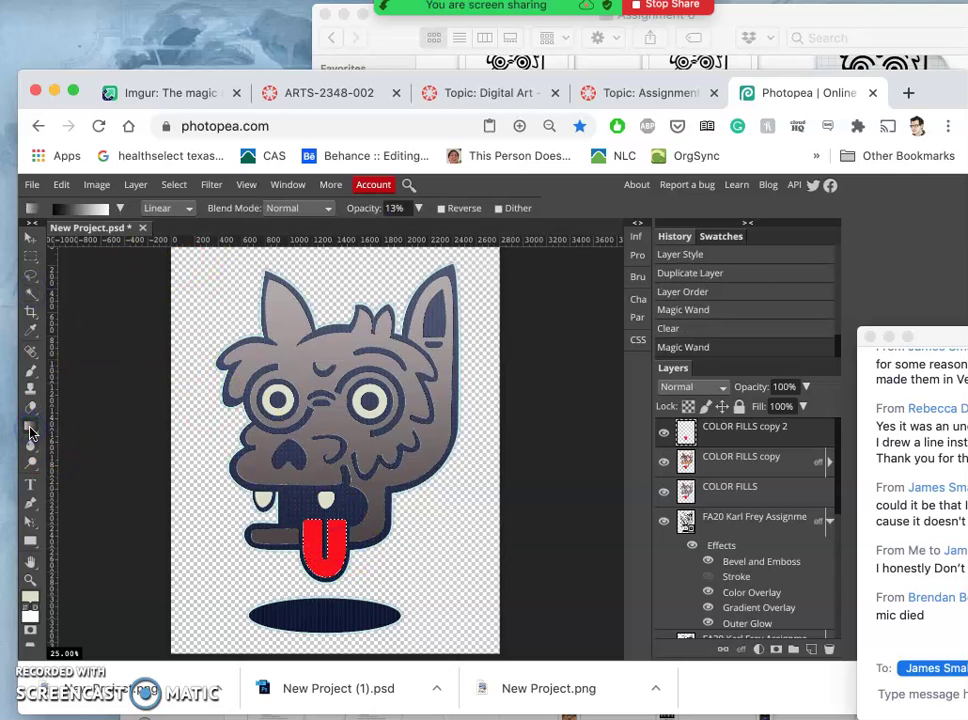
click(120, 208)
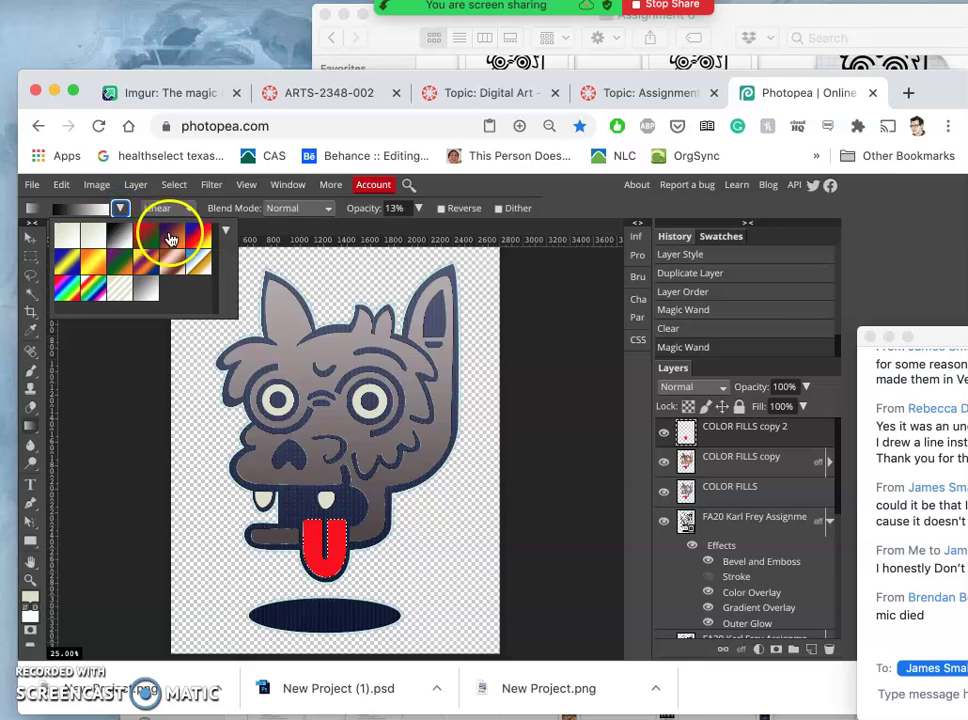
drag(300, 515, 321, 608)
drag(320, 505, 325, 600)
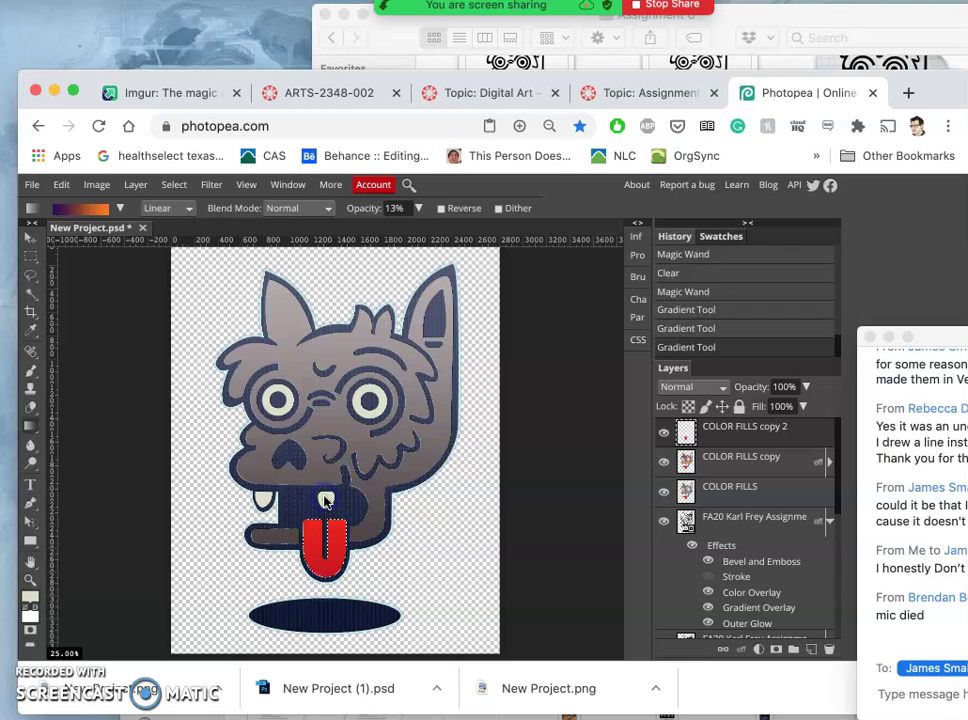
drag(325, 502, 326, 594)
click(320, 497)
drag(335, 640, 383, 520)
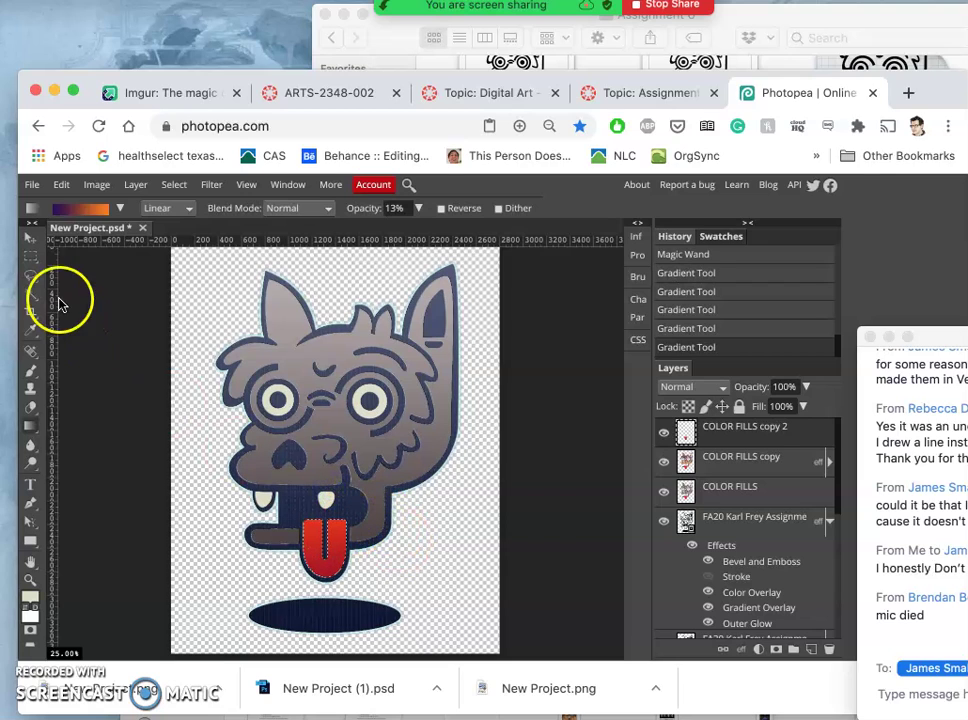
click(31, 275)
click(189, 361)
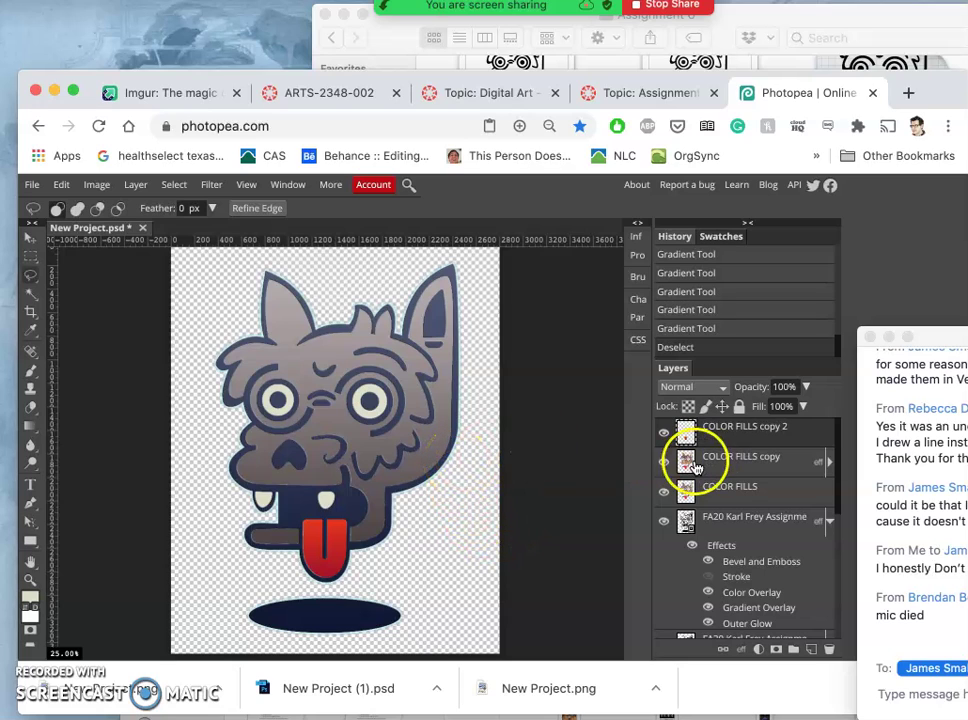
Magic Wand the pupils and copy them onto a new Layer 1.
click(31, 294)
click(320, 417)
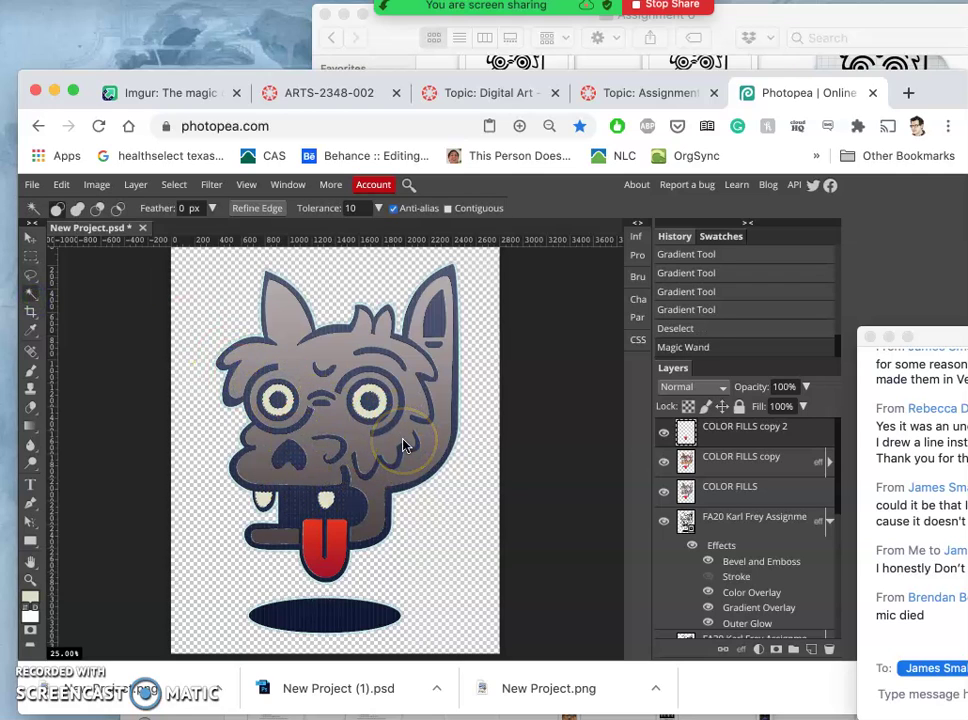
key(super+j)
Hide COLOR FILLS copy 2, COLOR FILLS copy, COLOR FILLS and the line art layers.
click(663, 461)
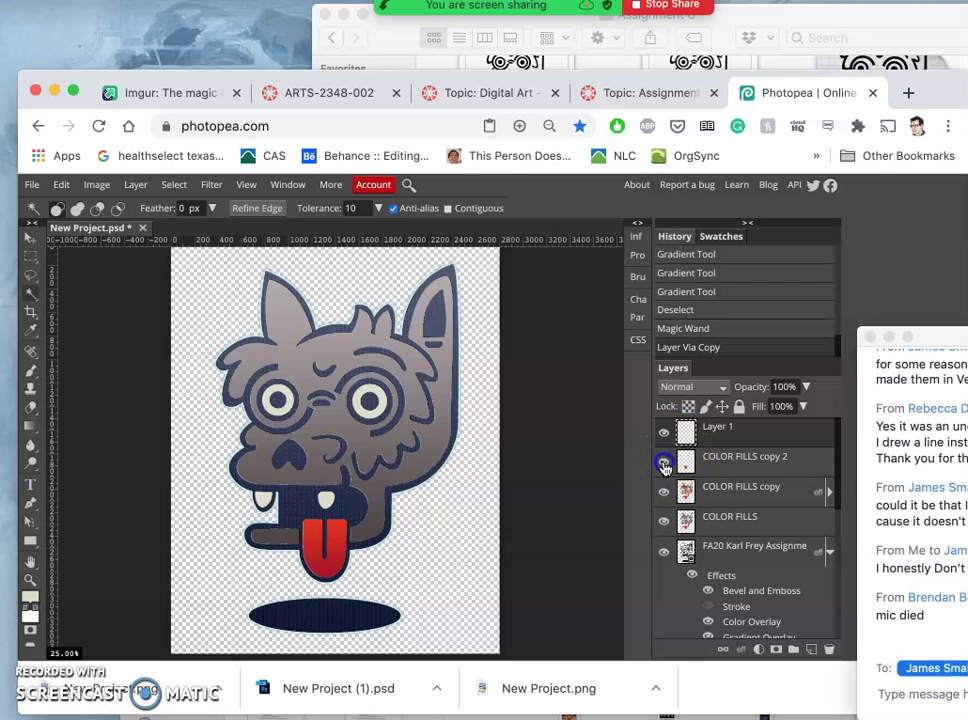
click(663, 491)
click(663, 521)
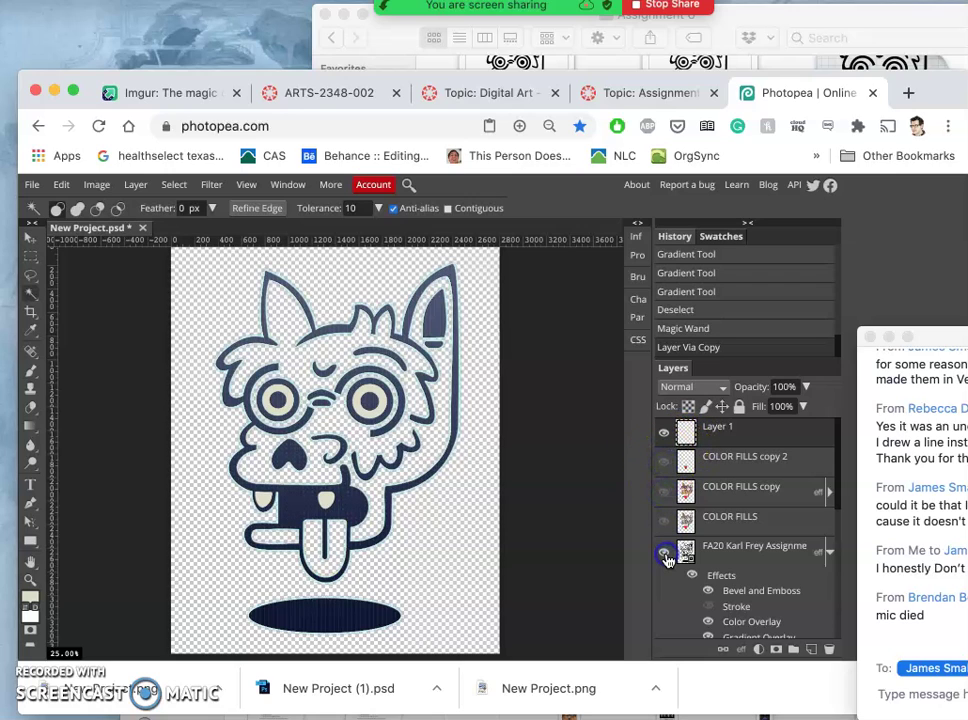
click(664, 554)
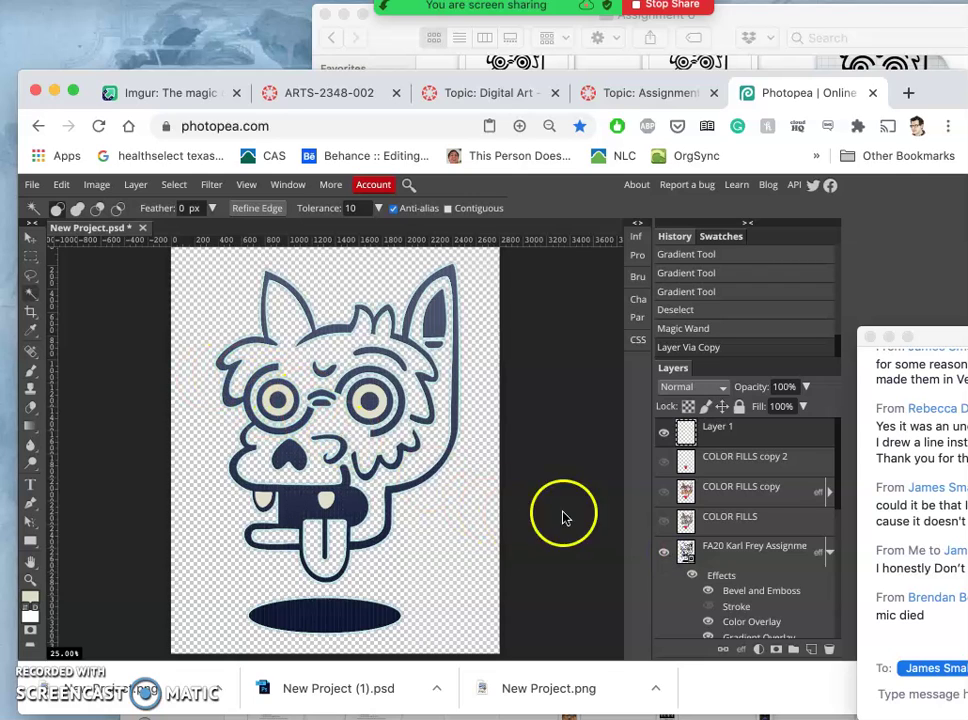
click(664, 553)
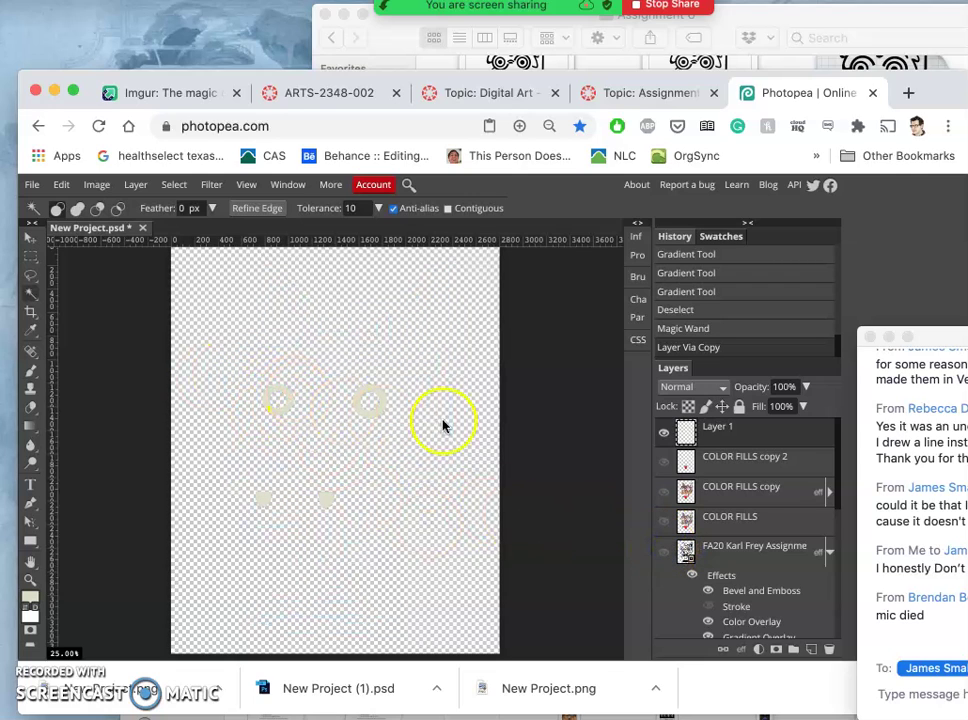
Enable a Gradient Overlay style on Layer 1 with opacity lowered to about half.
double_click(769, 433)
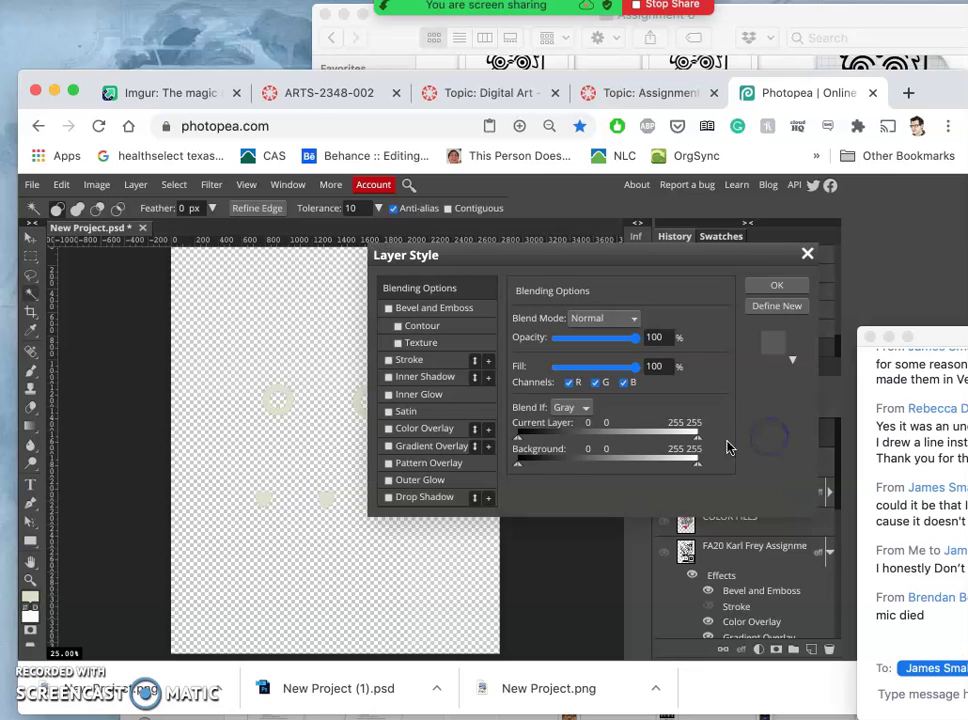
click(389, 446)
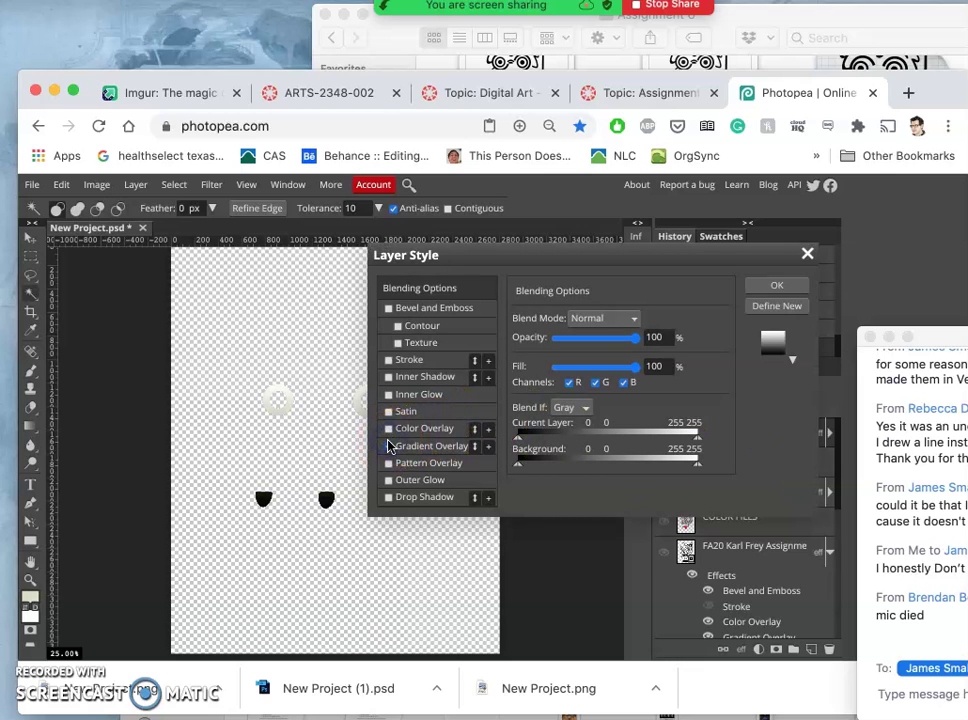
click(389, 446)
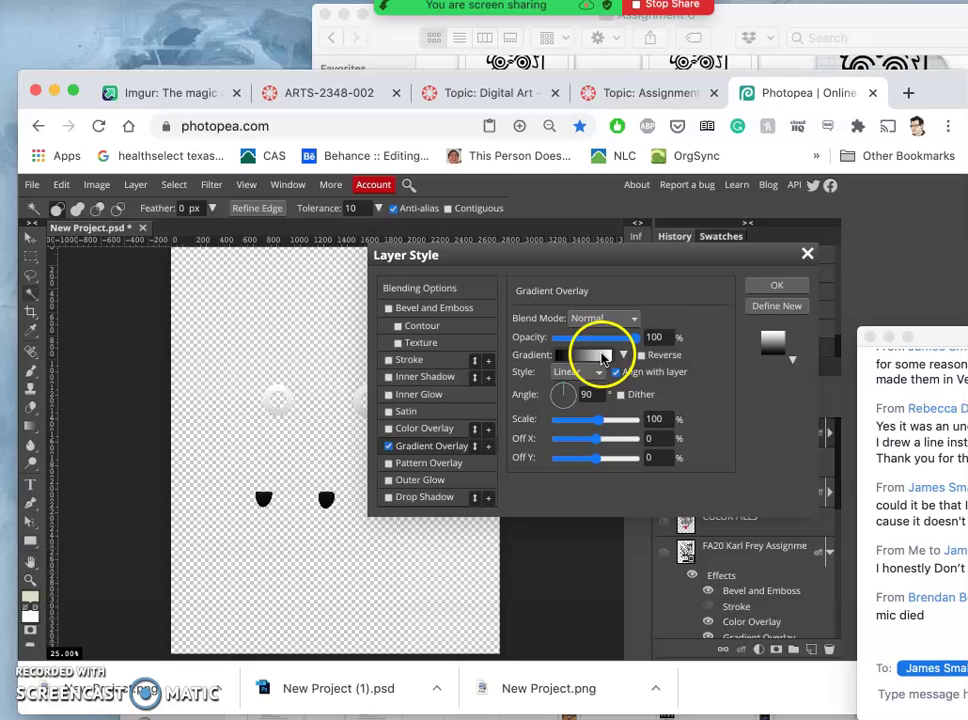
drag(617, 339, 598, 342)
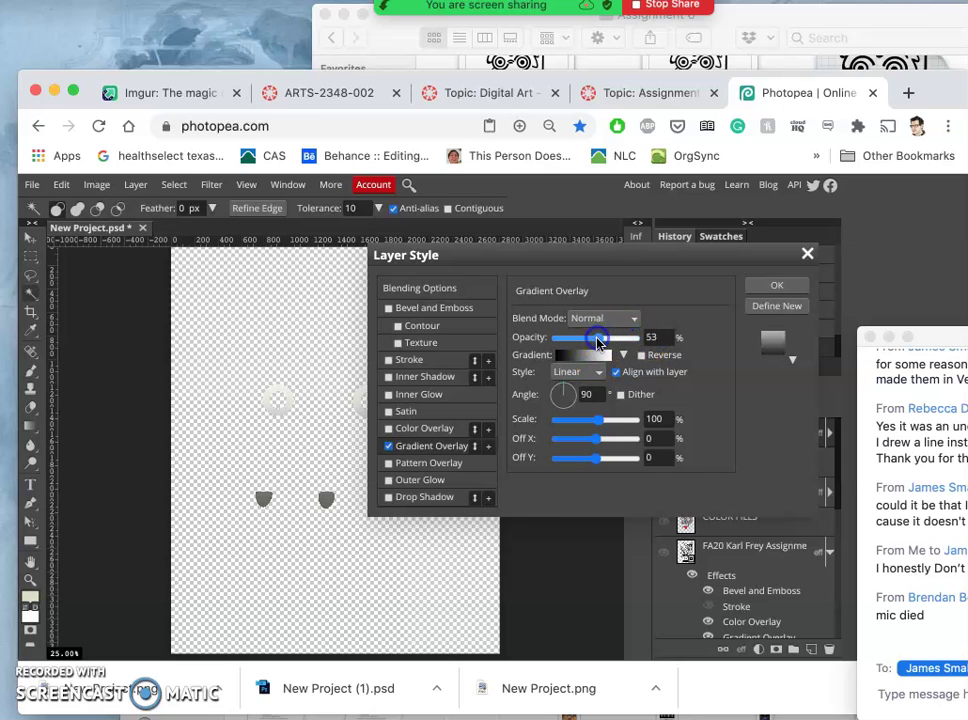
Change the overlay gradient's dark end colour to grey.
click(592, 363)
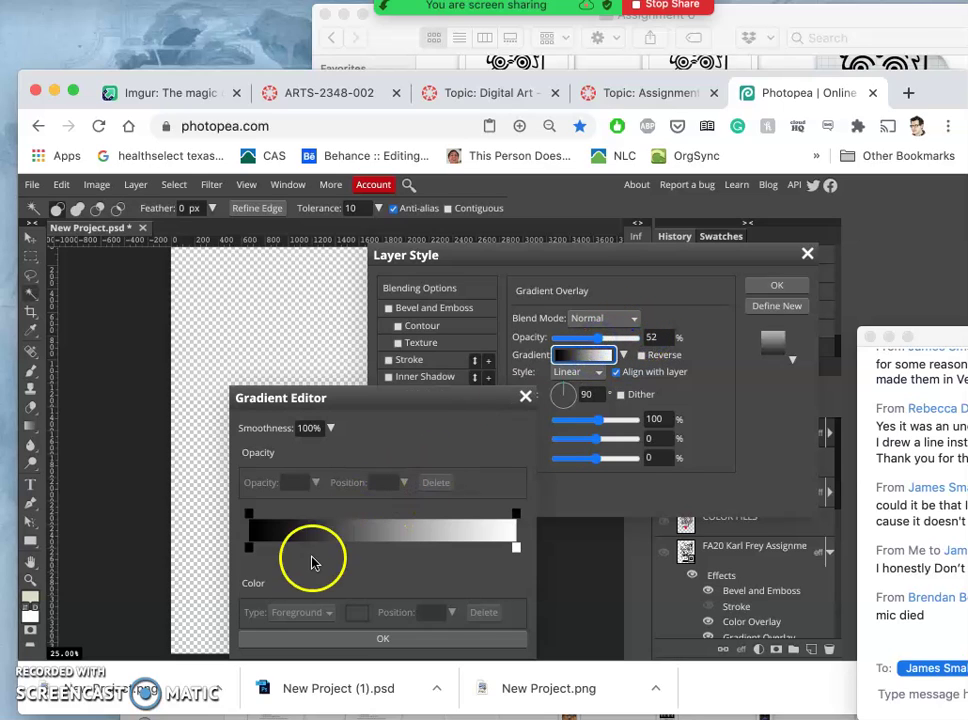
double_click(248, 547)
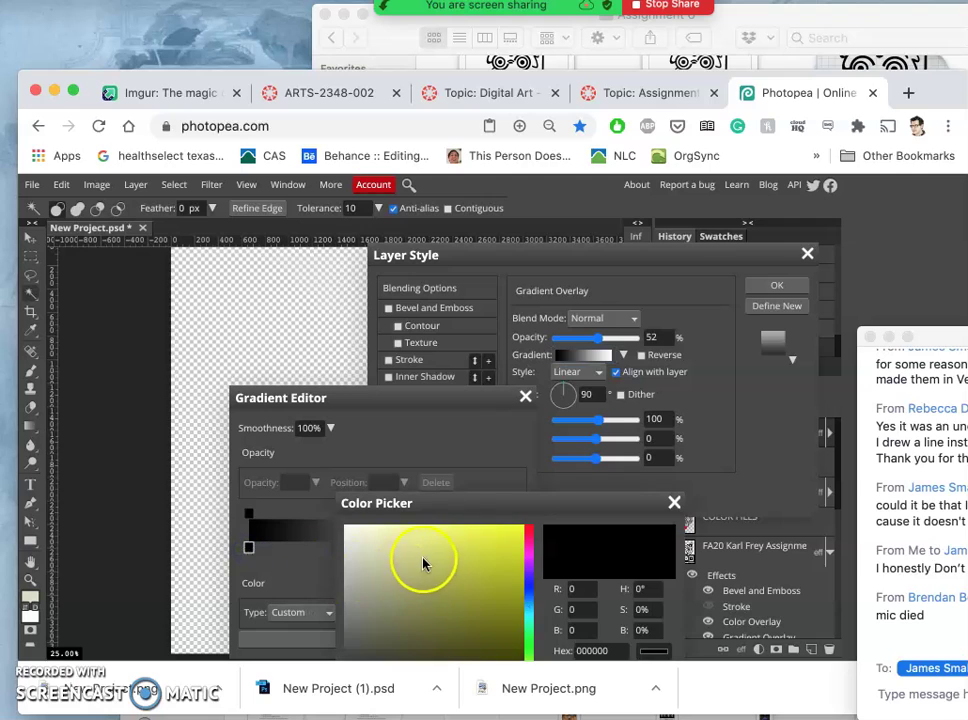
click(346, 599)
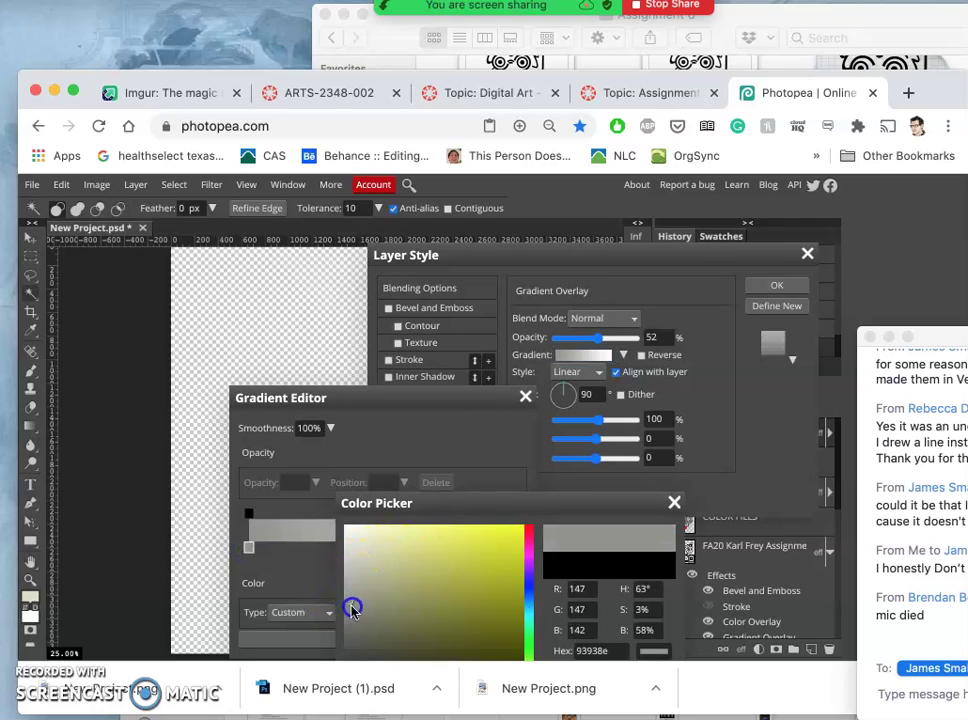
drag(557, 501, 522, 308)
click(577, 521)
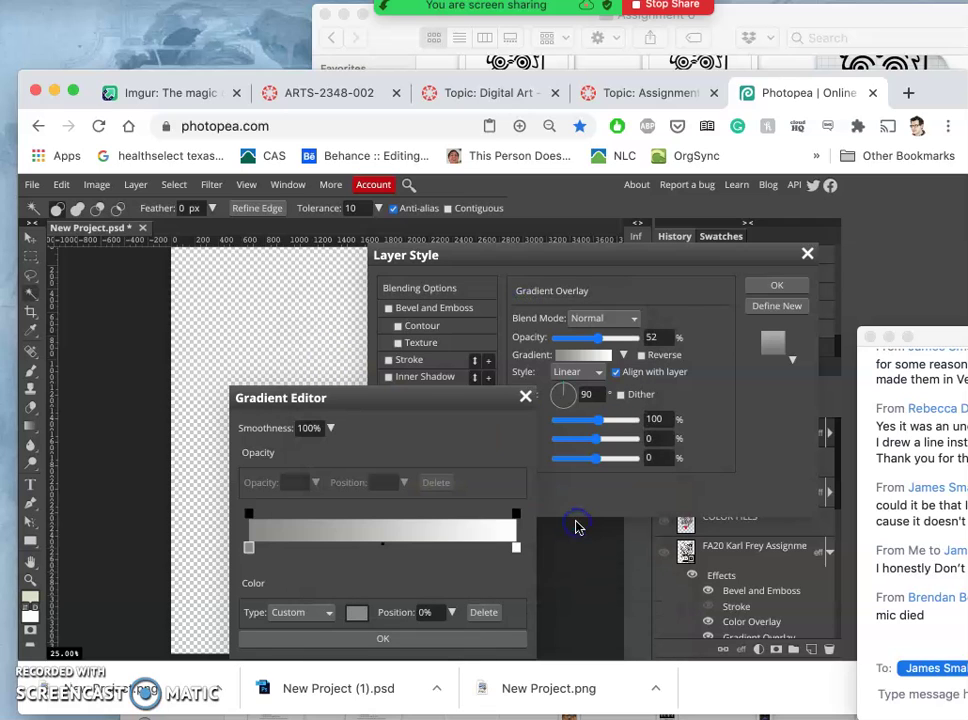
drag(443, 400, 436, 325)
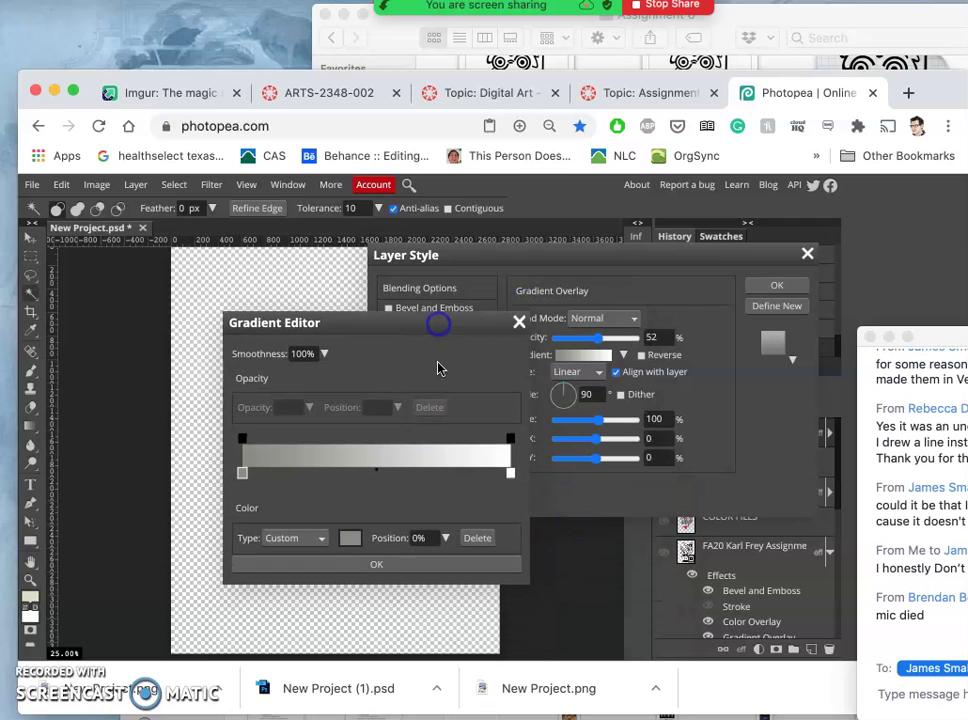
click(378, 567)
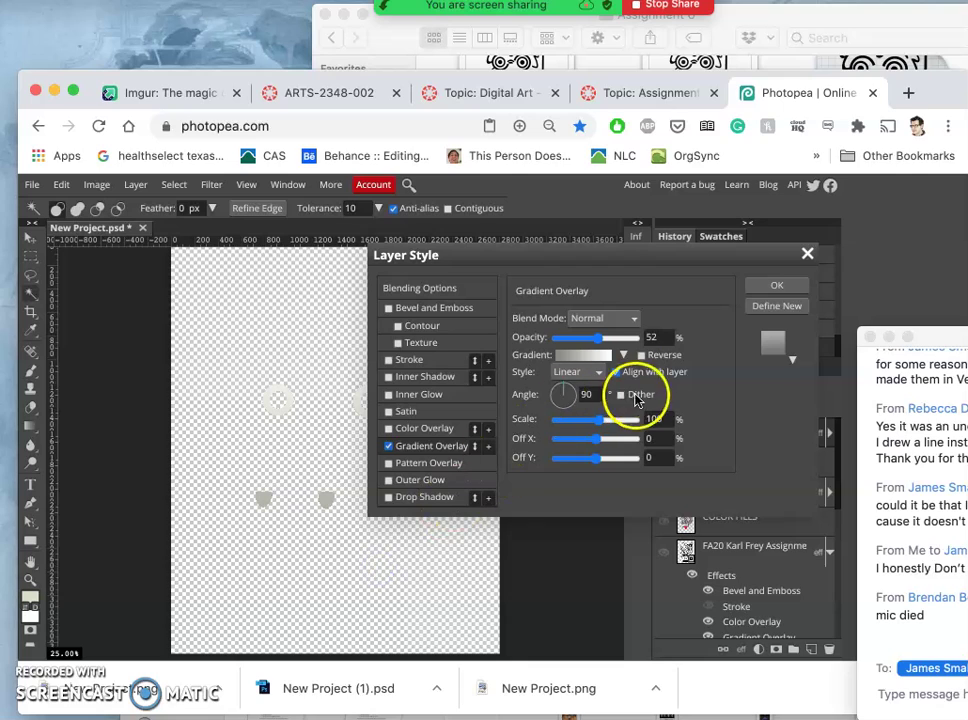
Set overlay opacity to 100% and scale to 195%, apply it, and show the red-tongue layer.
drag(599, 336, 655, 340)
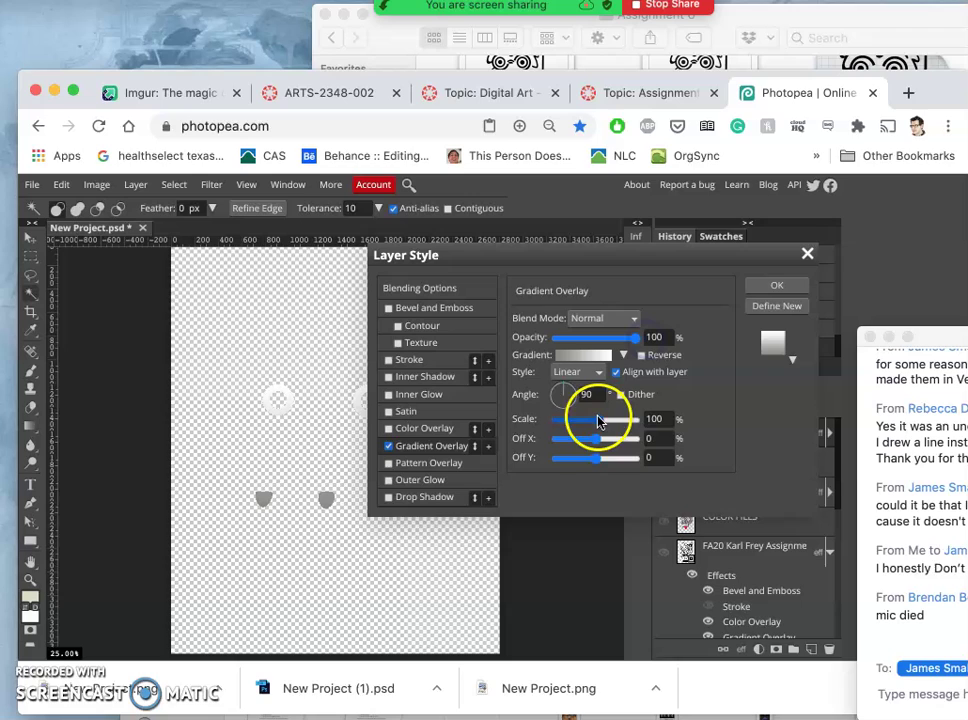
drag(600, 419, 659, 422)
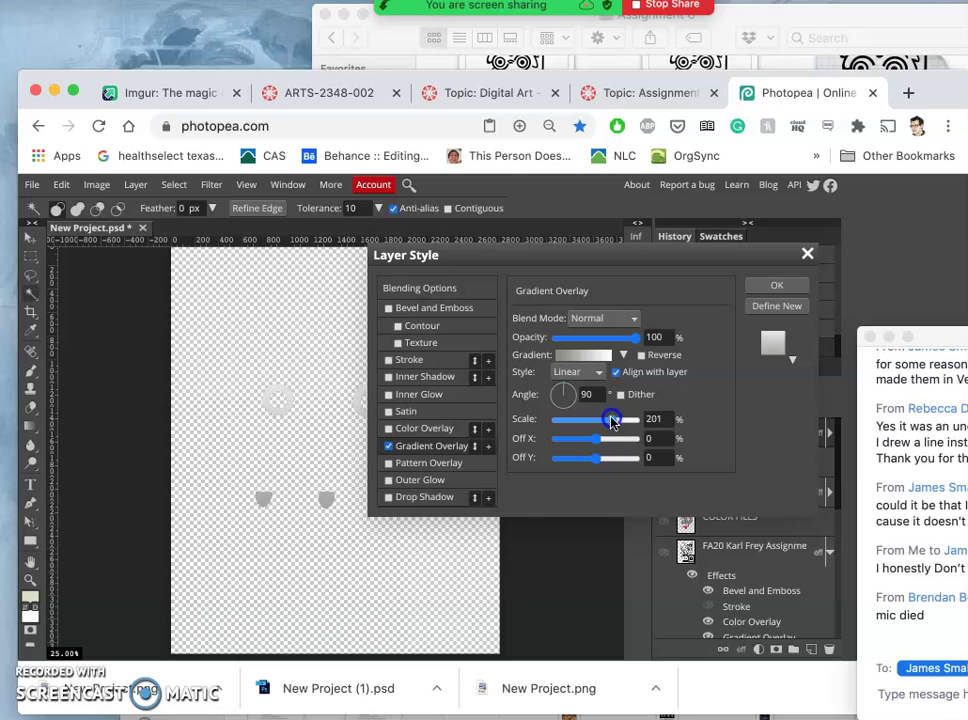
click(777, 285)
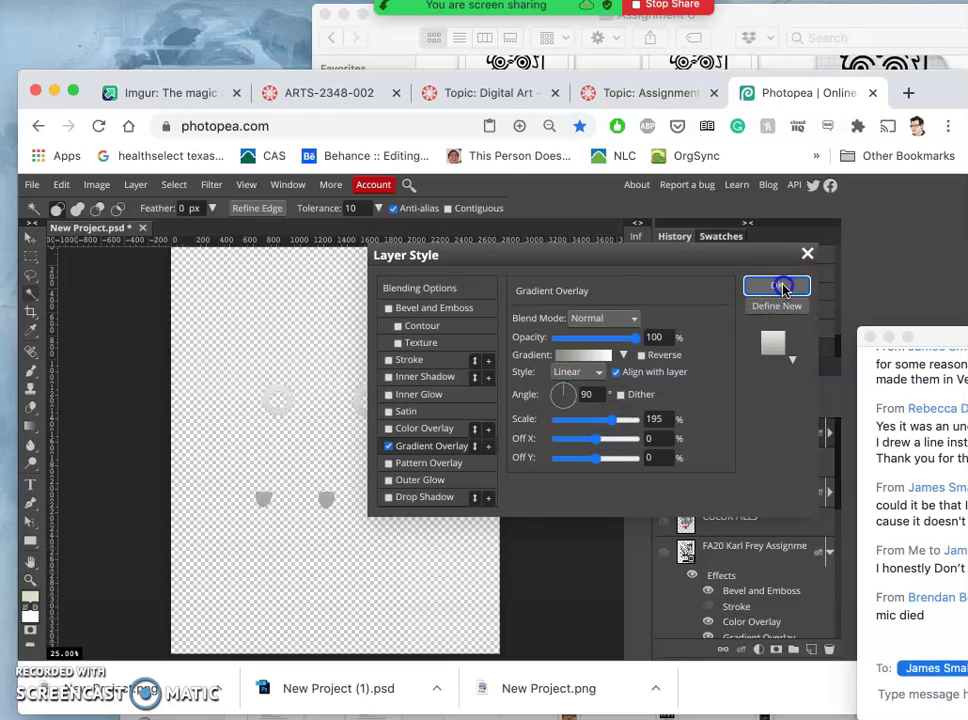
click(664, 492)
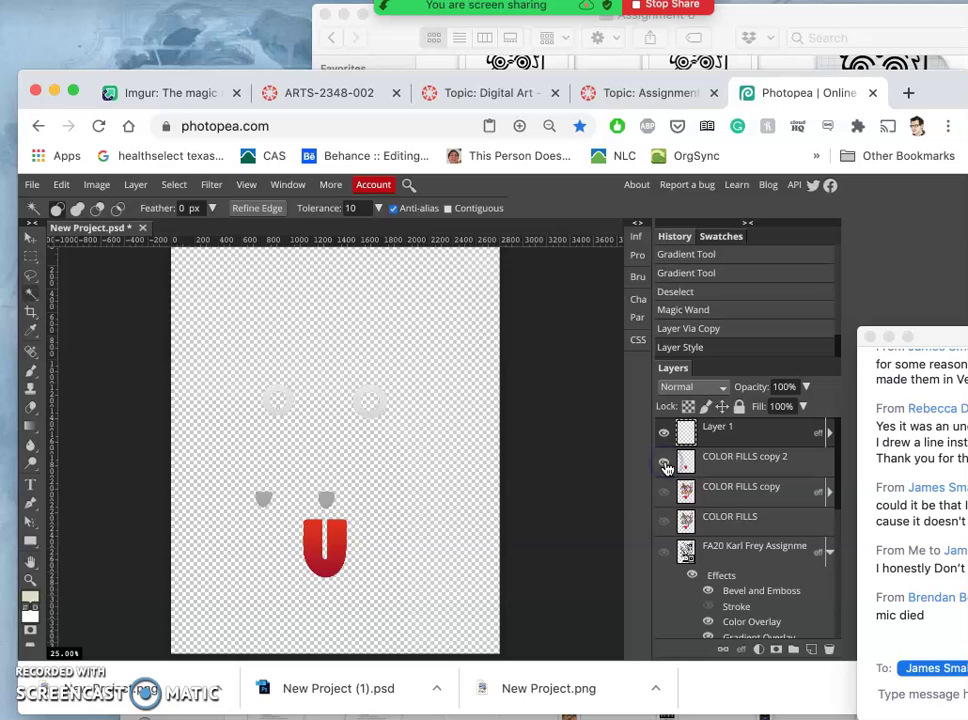
Show the skull, FA20 artwork and COLOR FILLS layers again.
click(665, 491)
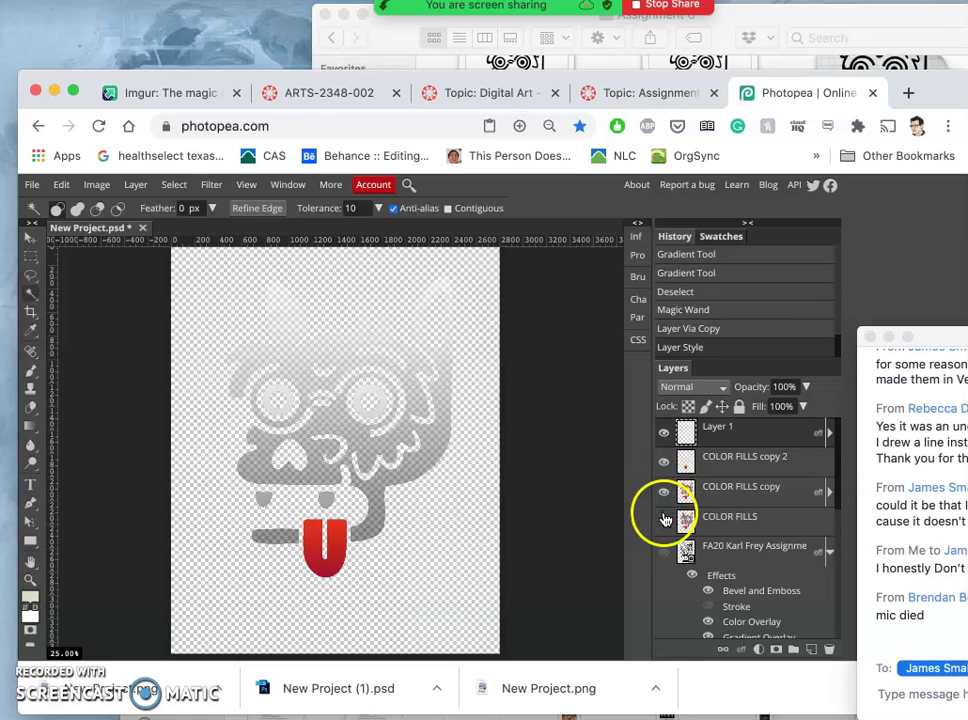
click(664, 522)
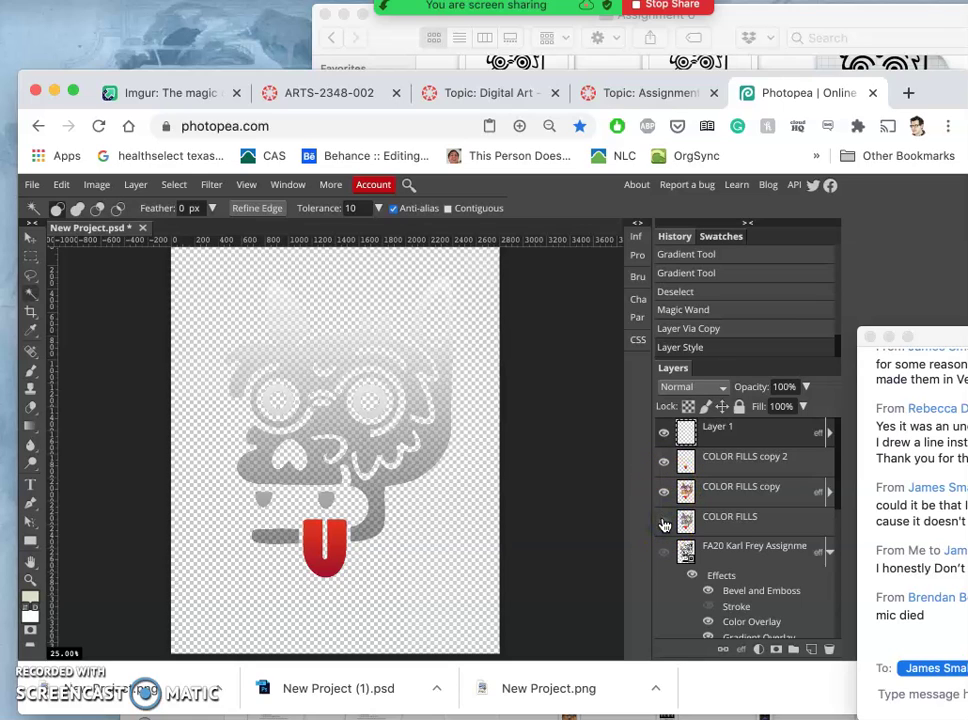
click(664, 524)
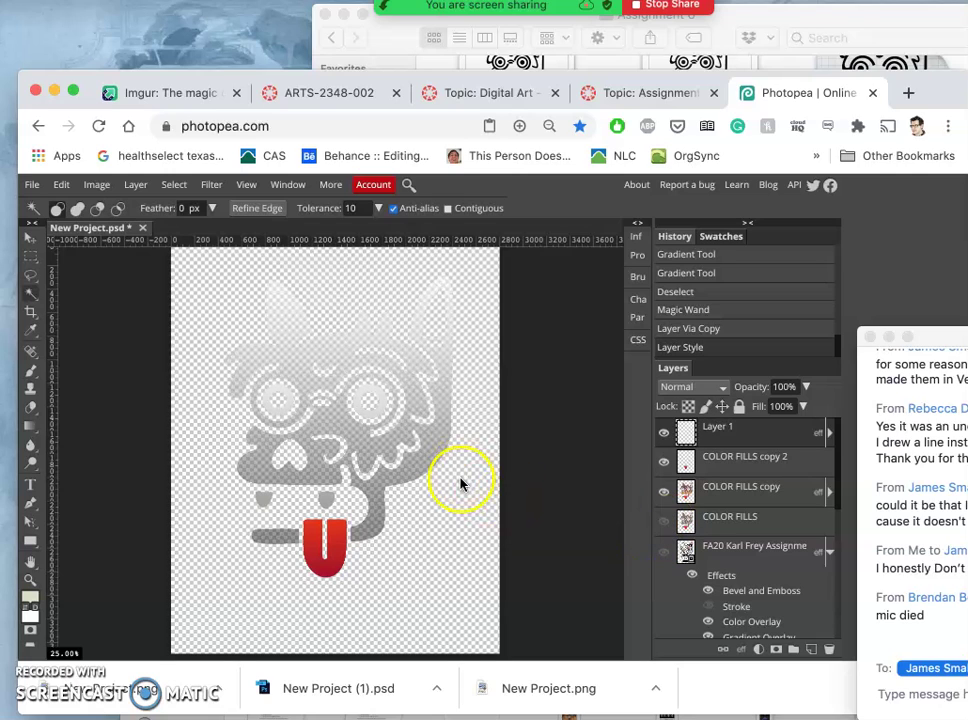
click(665, 554)
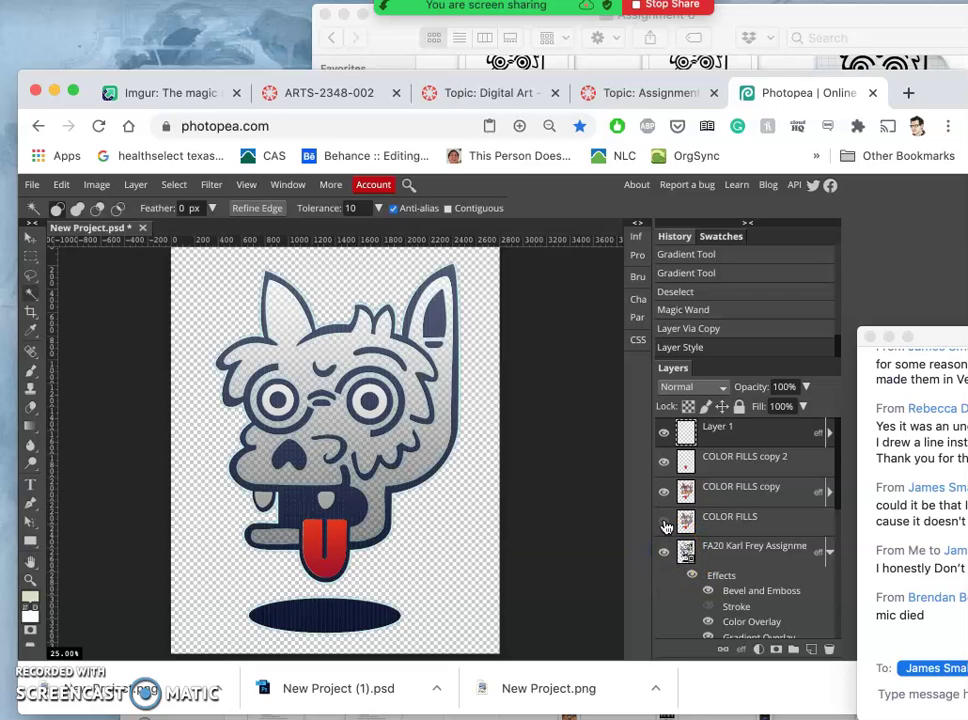
click(665, 524)
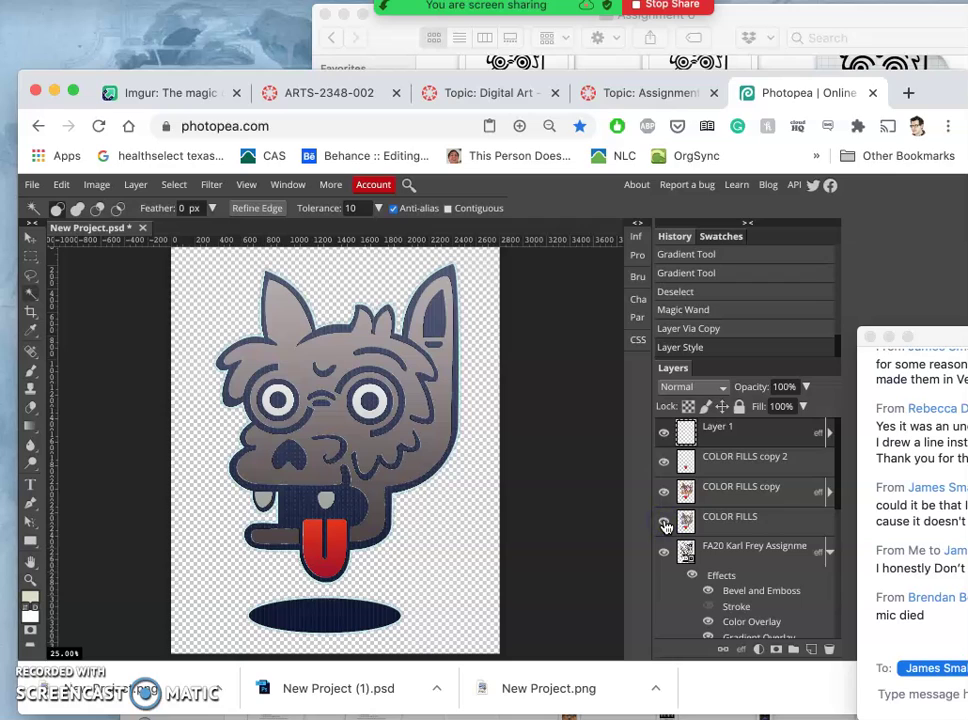
Move the FA20 artwork layer up one place in the stack.
click(724, 549)
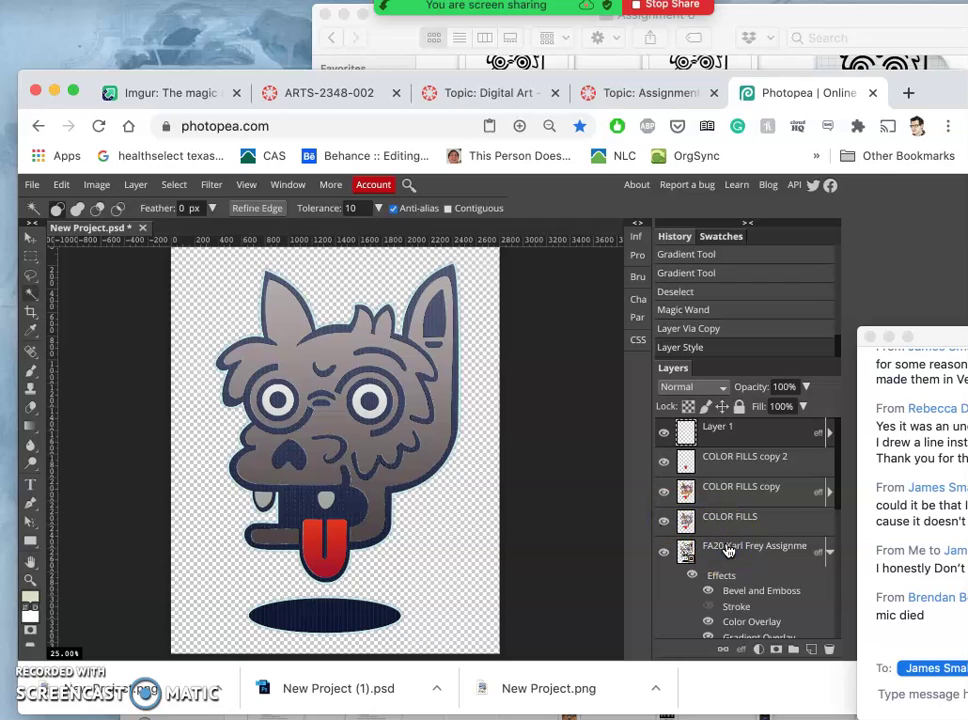
click(745, 551)
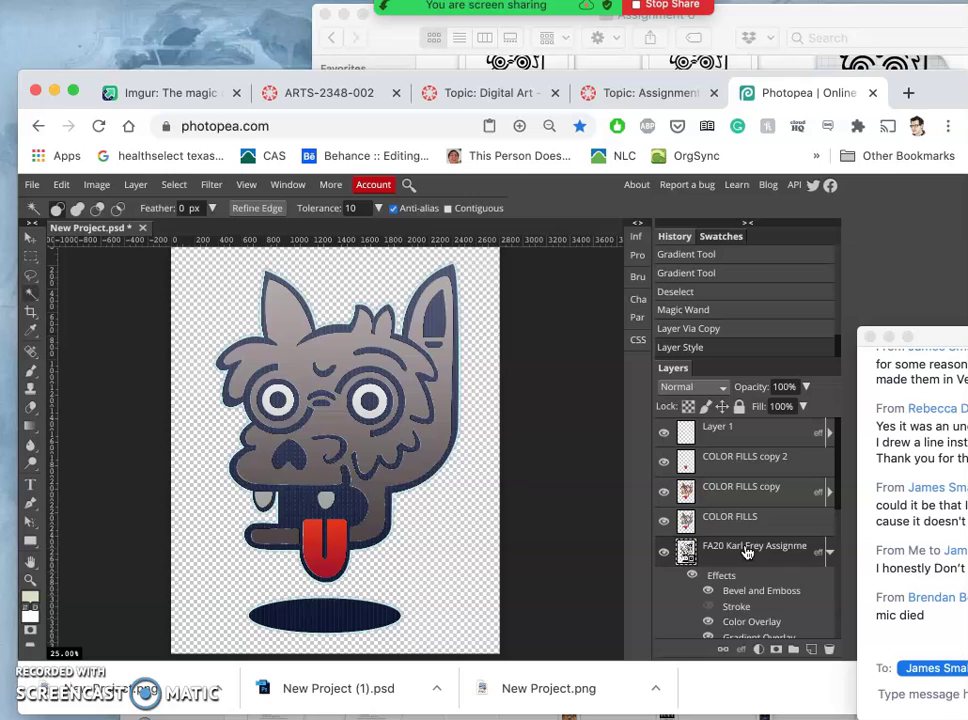
key(ctrl+bracketright)
key(ctrl+bracketright)
key(ctrl+bracketright)
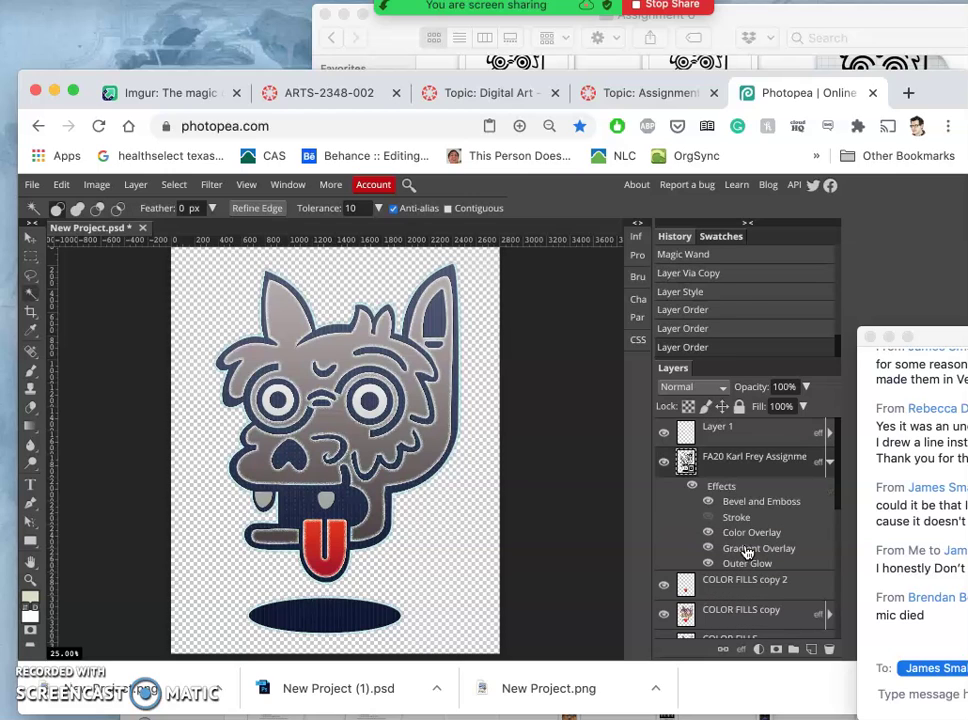
Shift the FA20 artwork layer with Ctrl+[ and Ctrl+] until it sits between COLOR FILLS copy and COLOR FILLS.
key(ctrl+bracketleft)
key(ctrl+bracketleft)
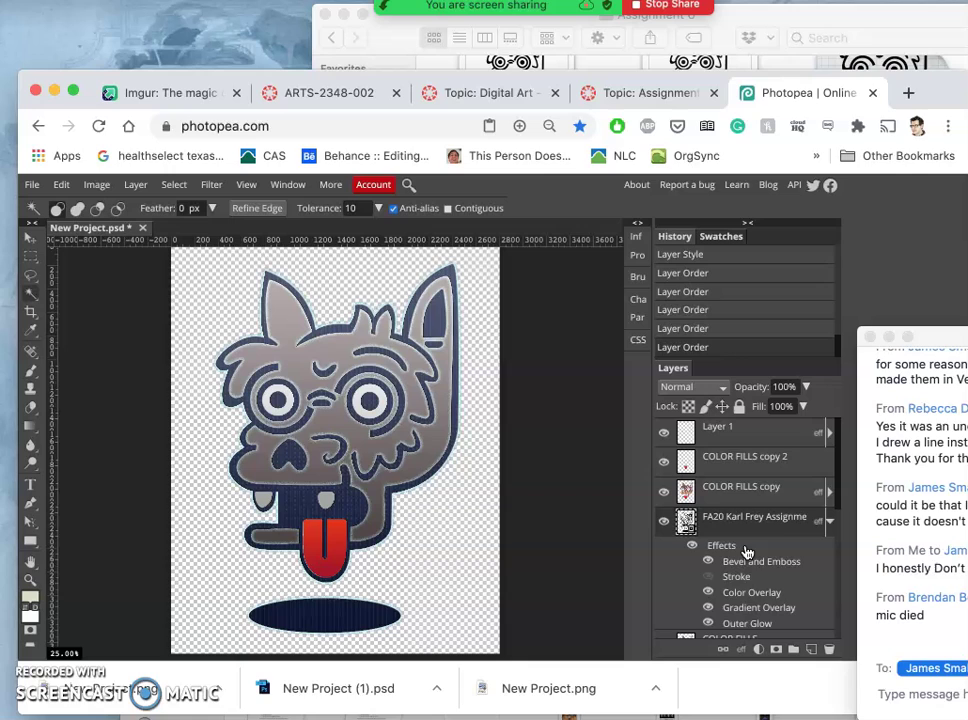
key(ctrl+bracketleft)
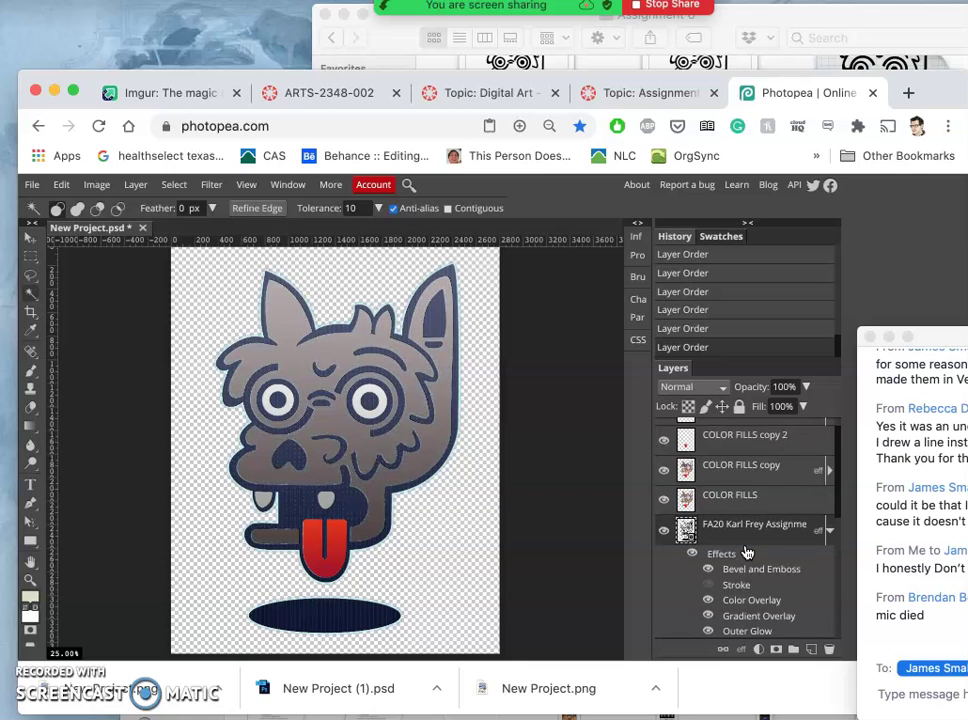
key(ctrl+bracketleft)
key(ctrl+bracketleft)
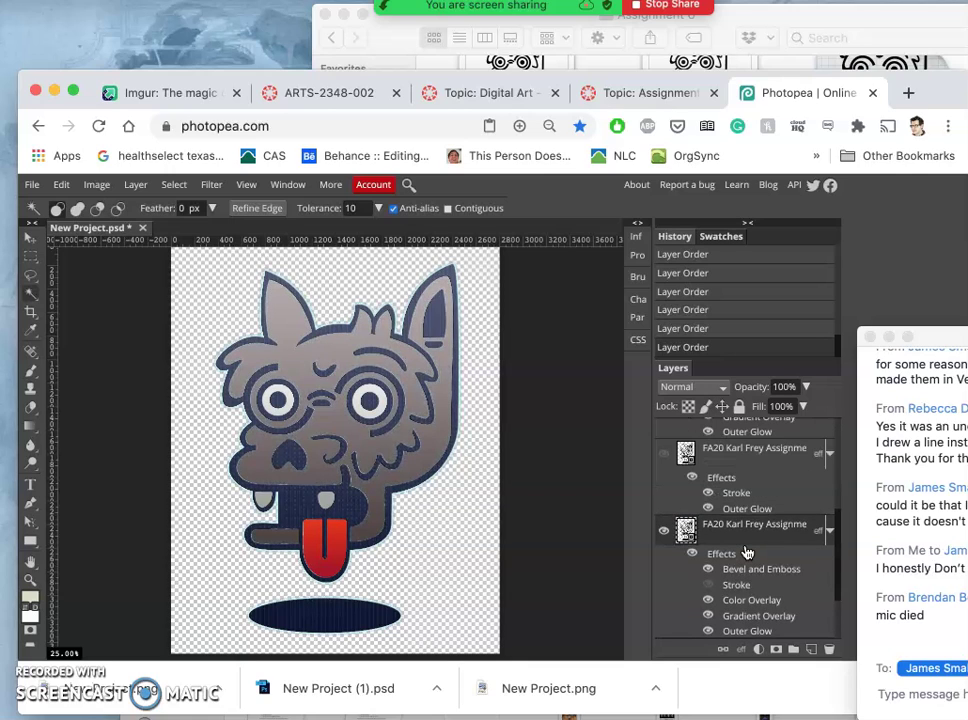
key(ctrl+bracketleft)
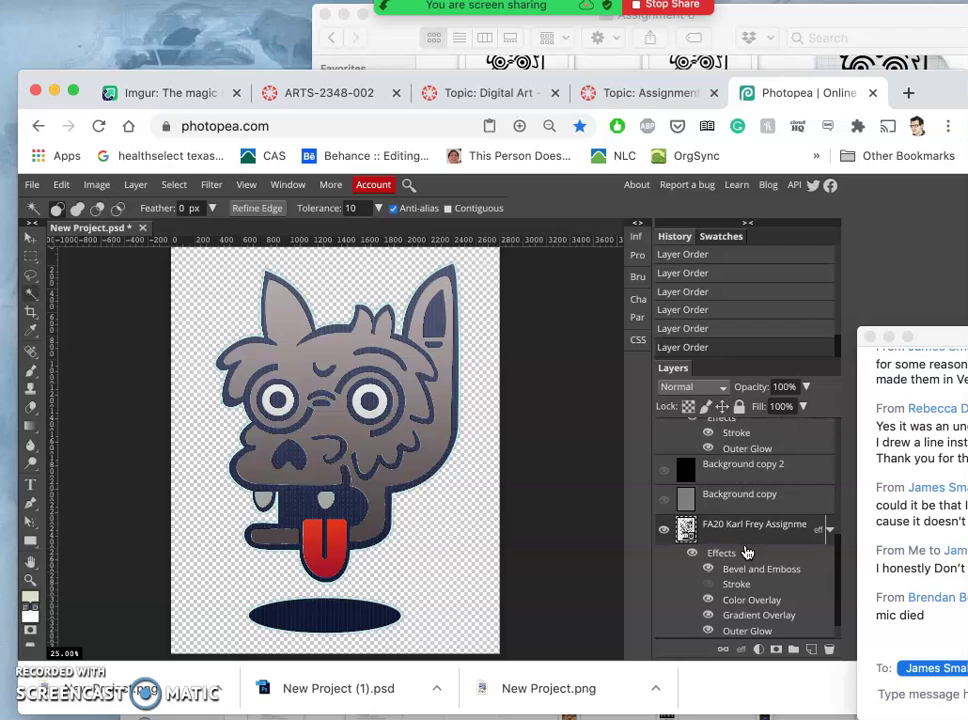
key(ctrl+bracketleft)
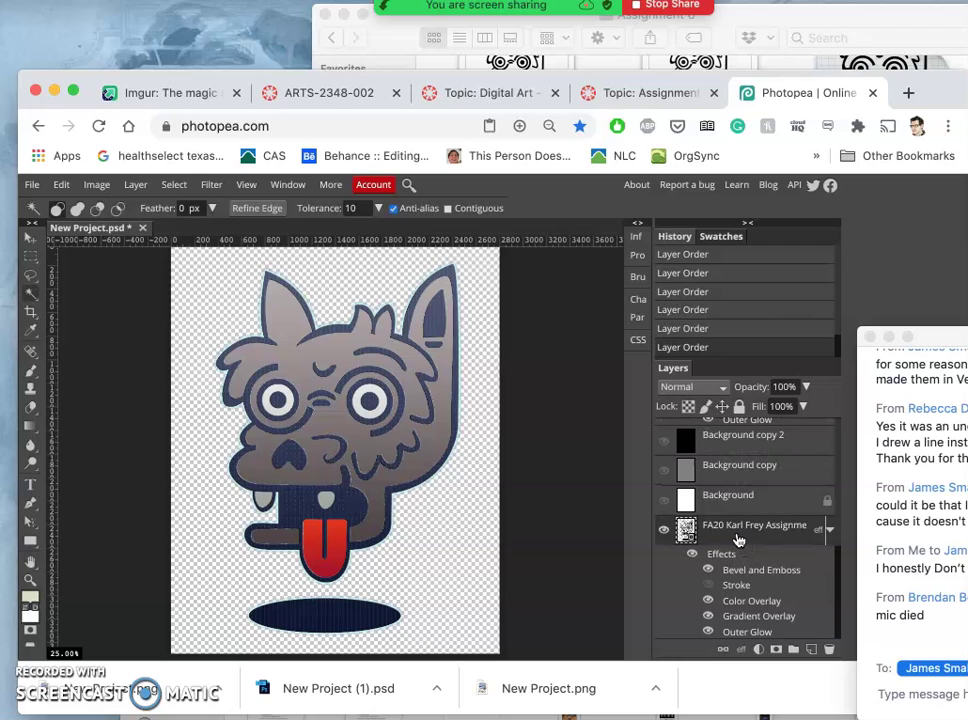
key(ctrl+bracketright)
key(ctrl+bracketright)
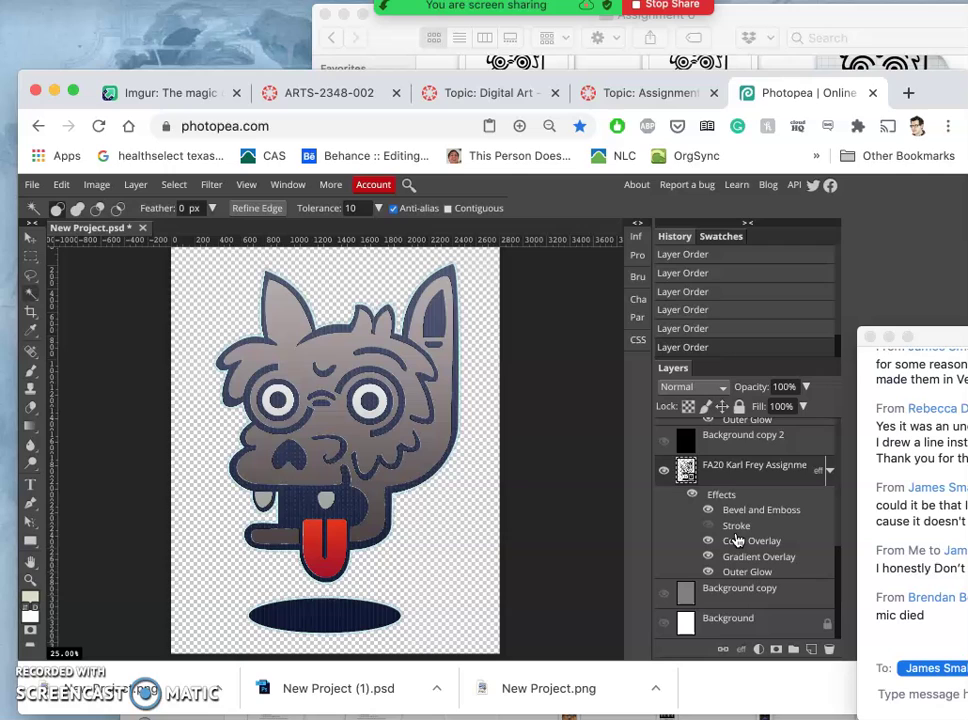
key(ctrl+j)
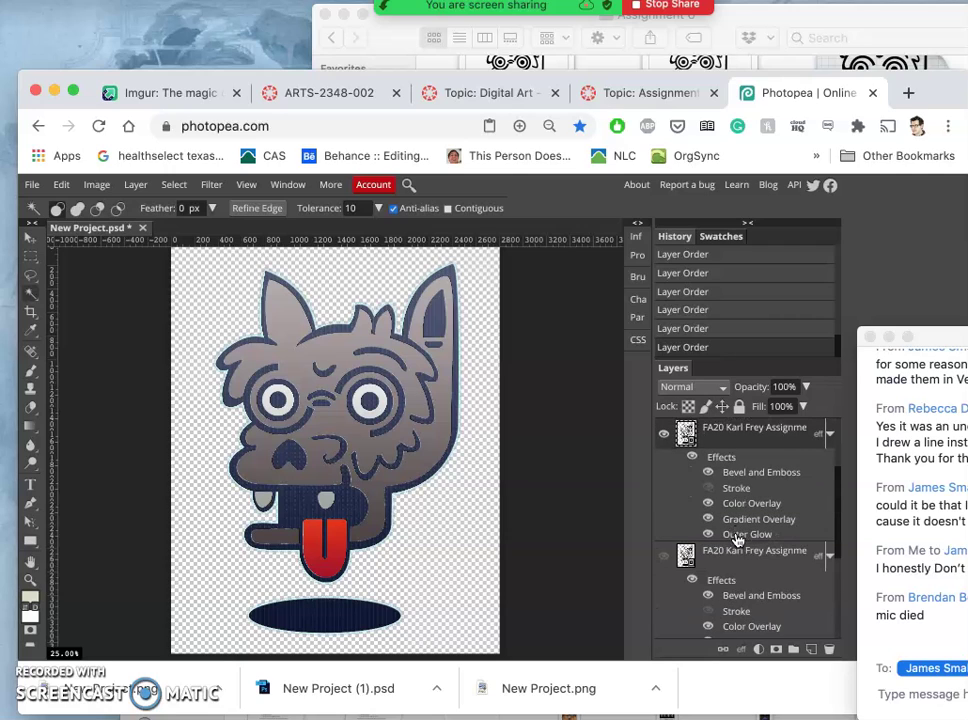
key(ctrl+bracketleft)
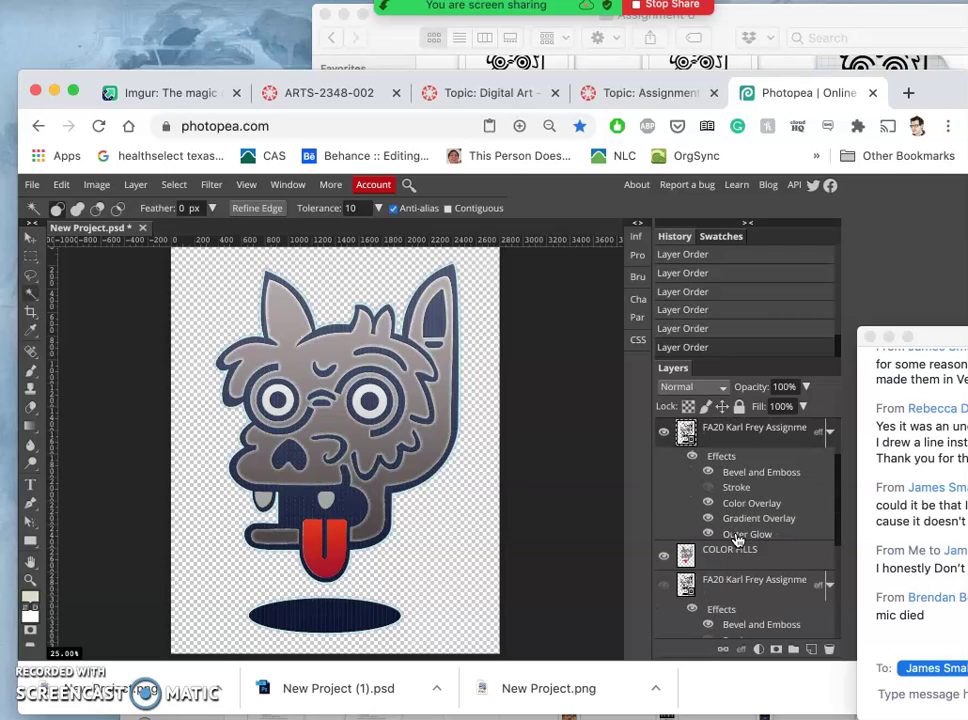
key(ctrl+j)
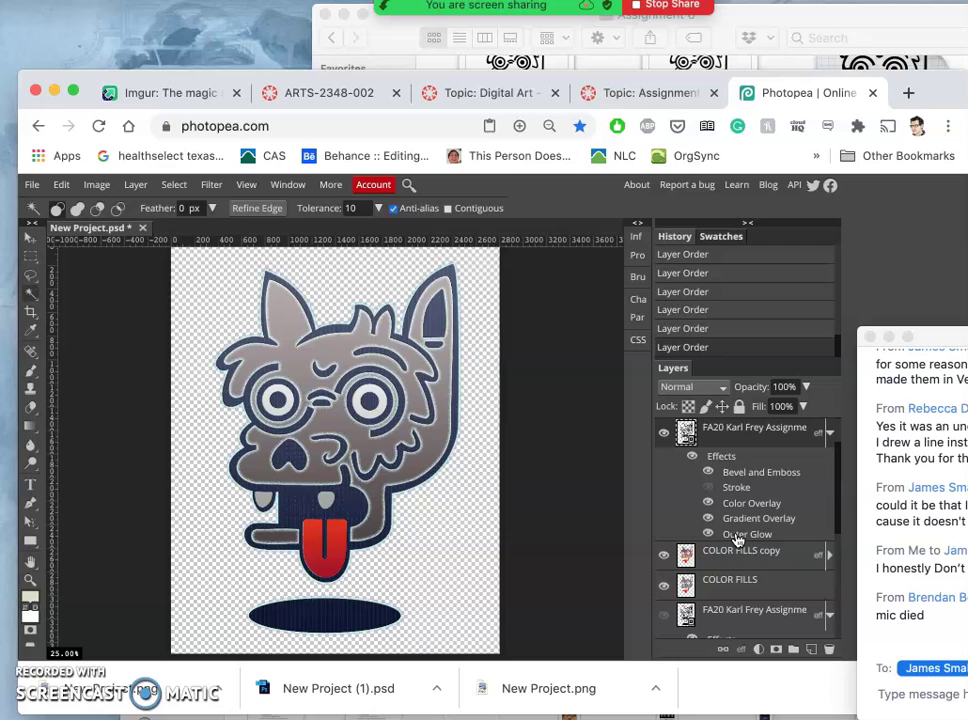
key(ctrl+j)
key(ctrl+bracketright)
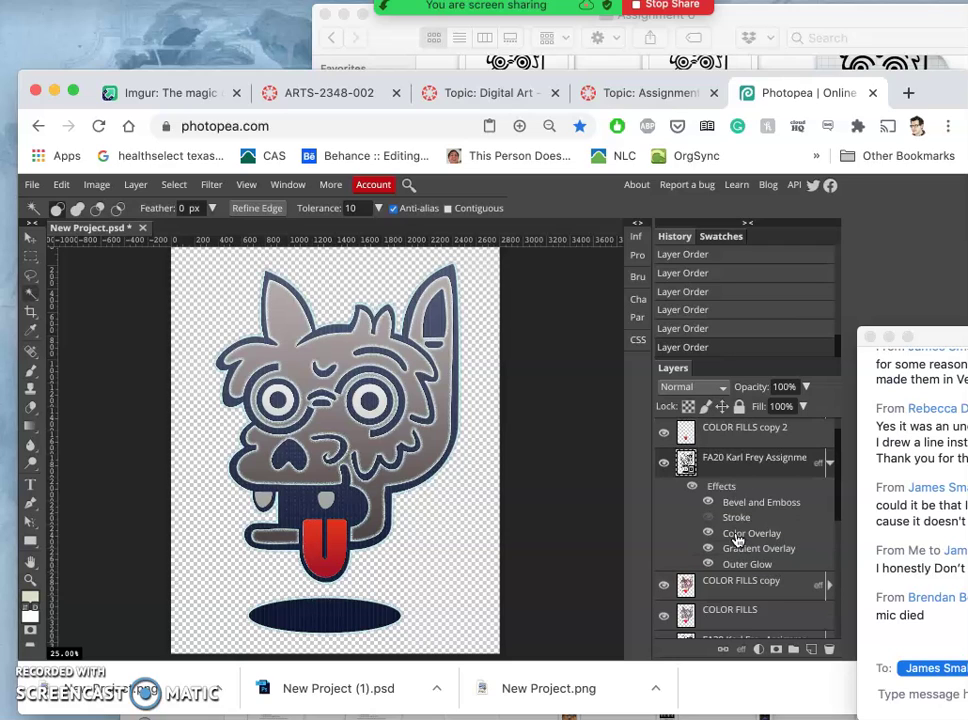
key(ctrl+bracketright)
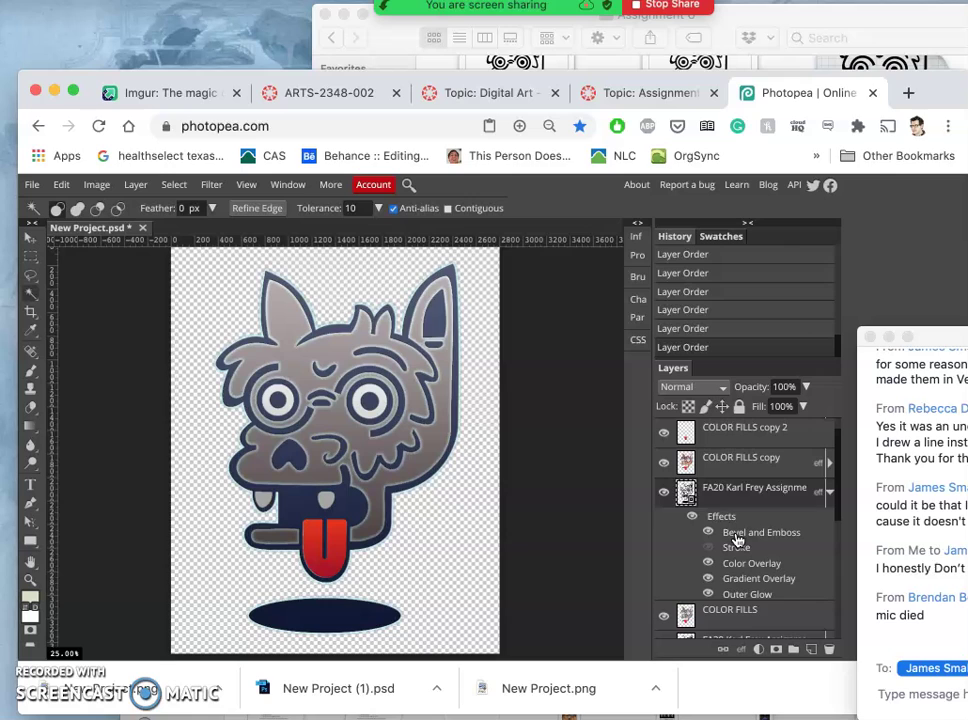
click(547, 551)
scroll(688, 567, down, 3)
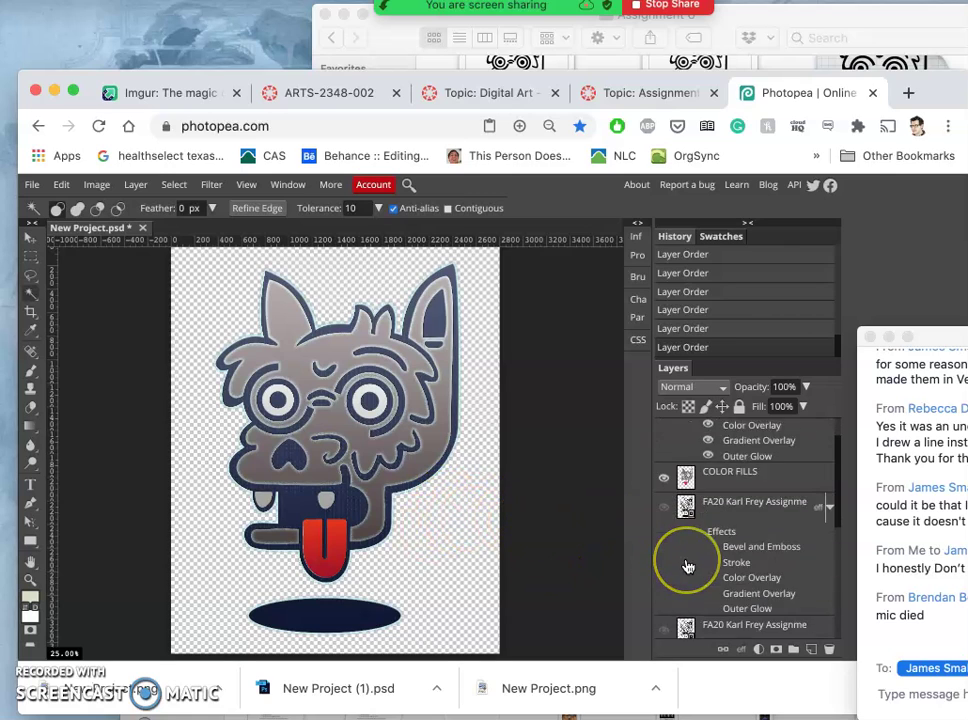
scroll(688, 567, down, 3)
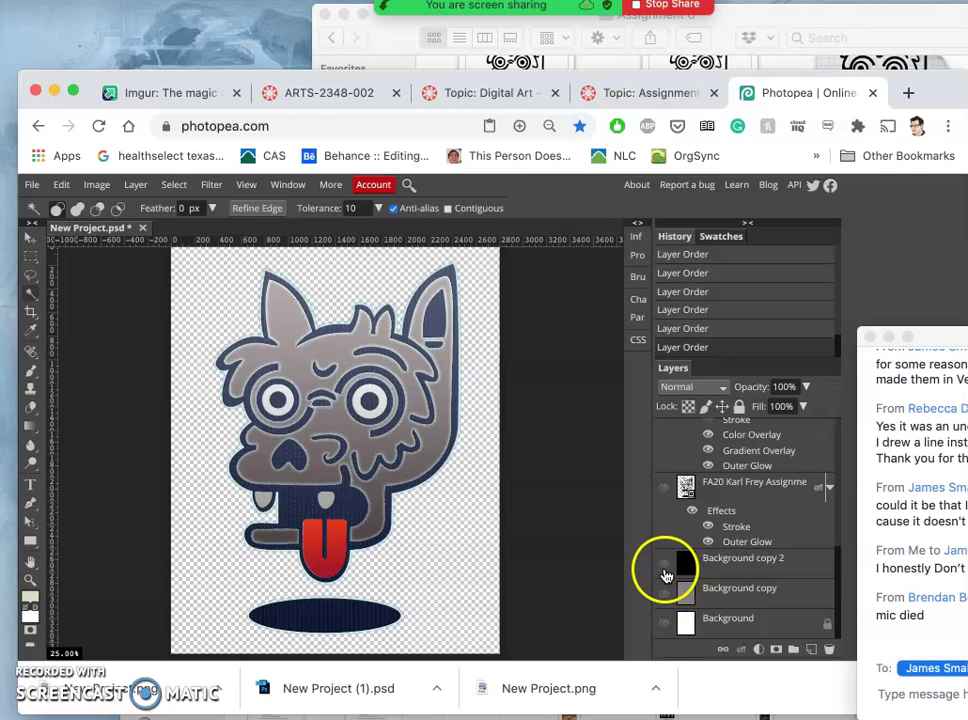
click(664, 566)
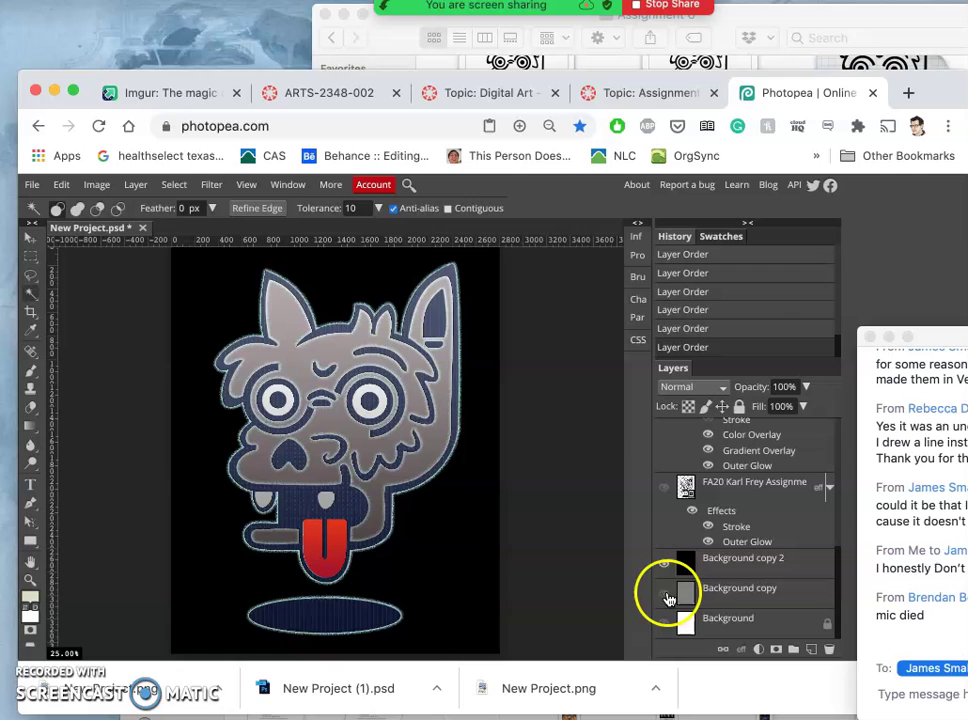
click(664, 594)
click(664, 568)
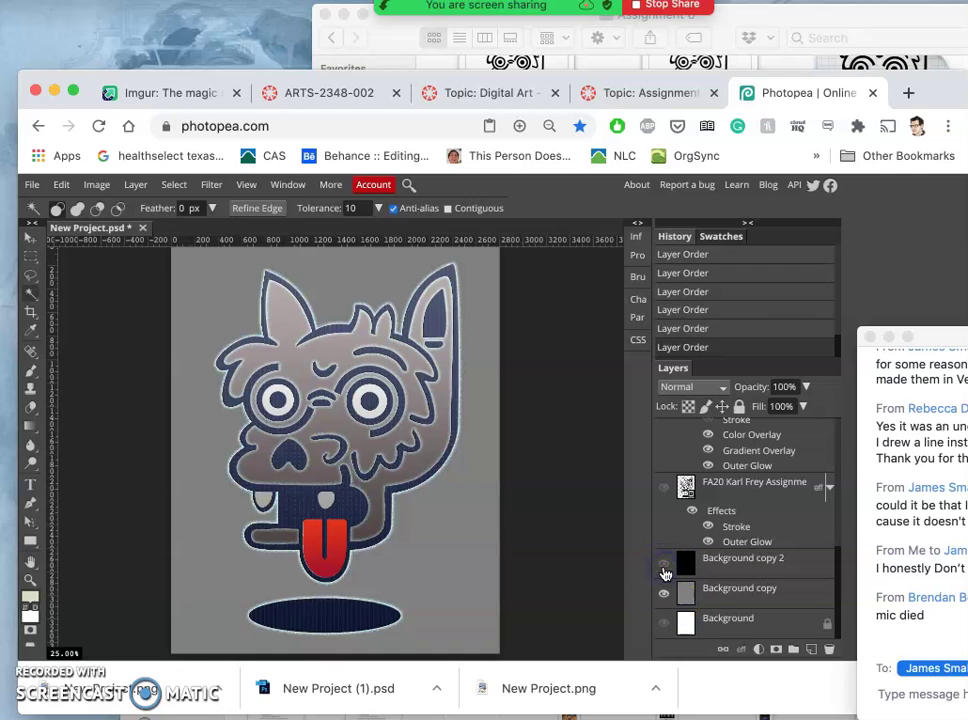
click(663, 622)
click(664, 596)
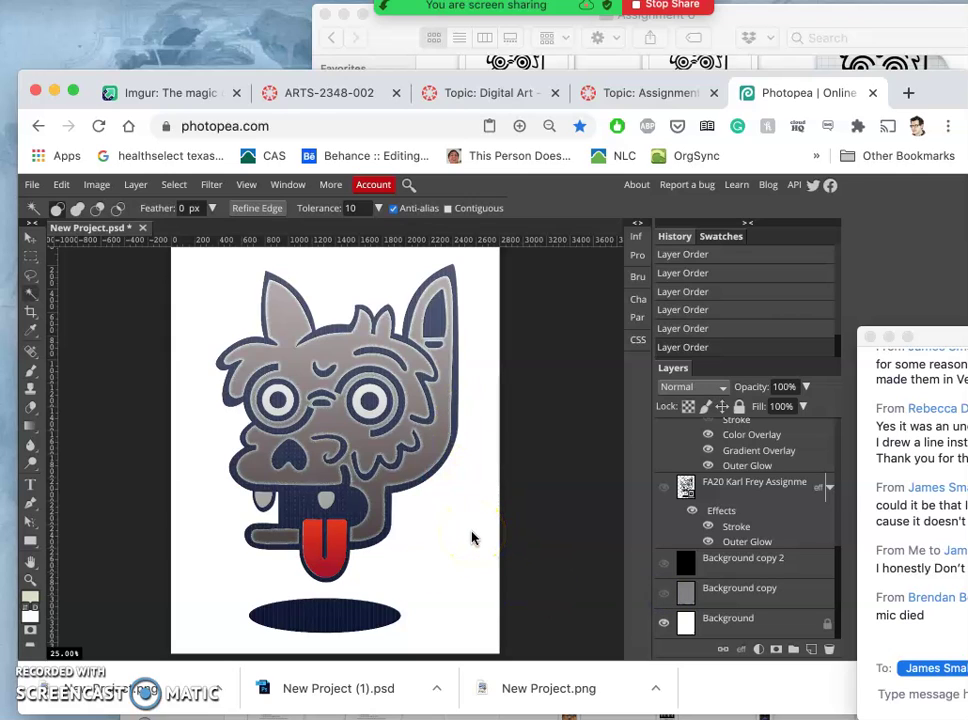
click(552, 490)
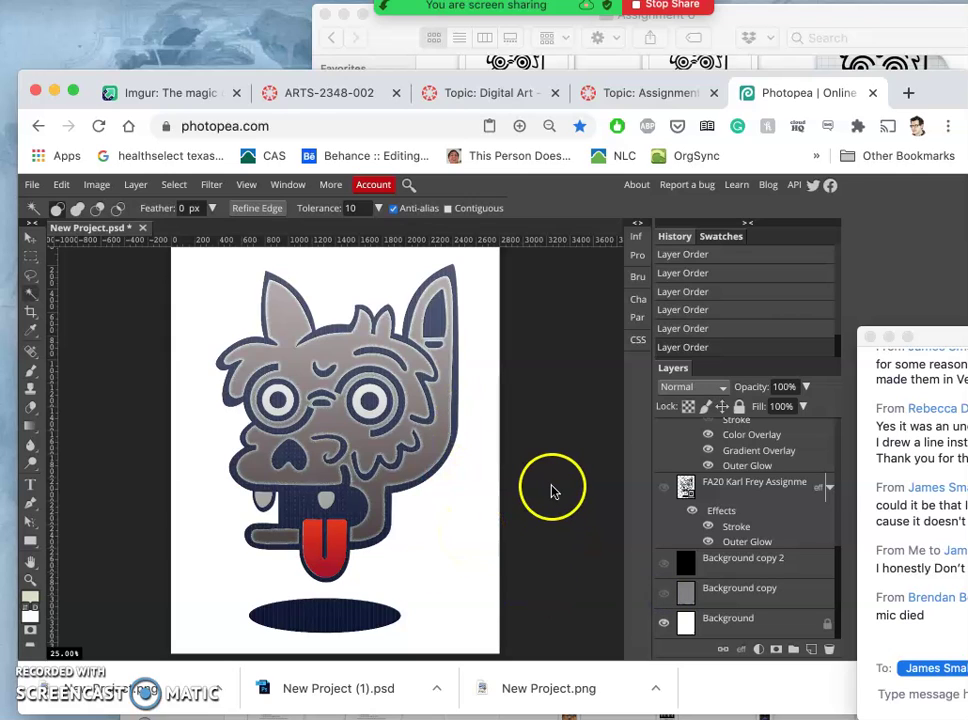
click(664, 622)
key(ctrl+minus)
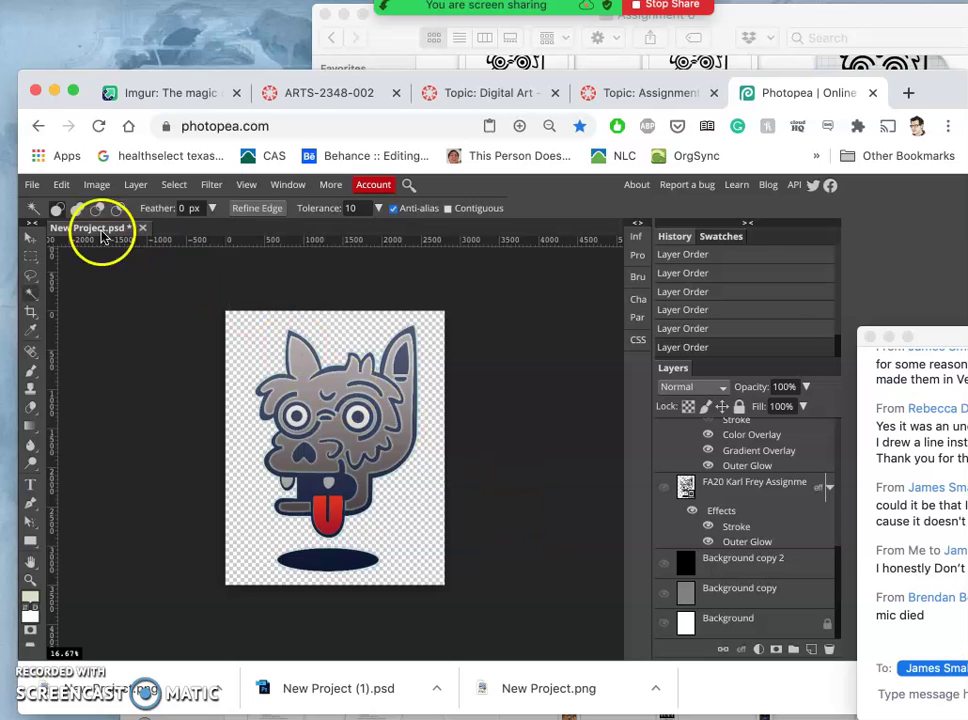
Save the dog logo project via File > Save as PSD.
click(32, 184)
click(75, 370)
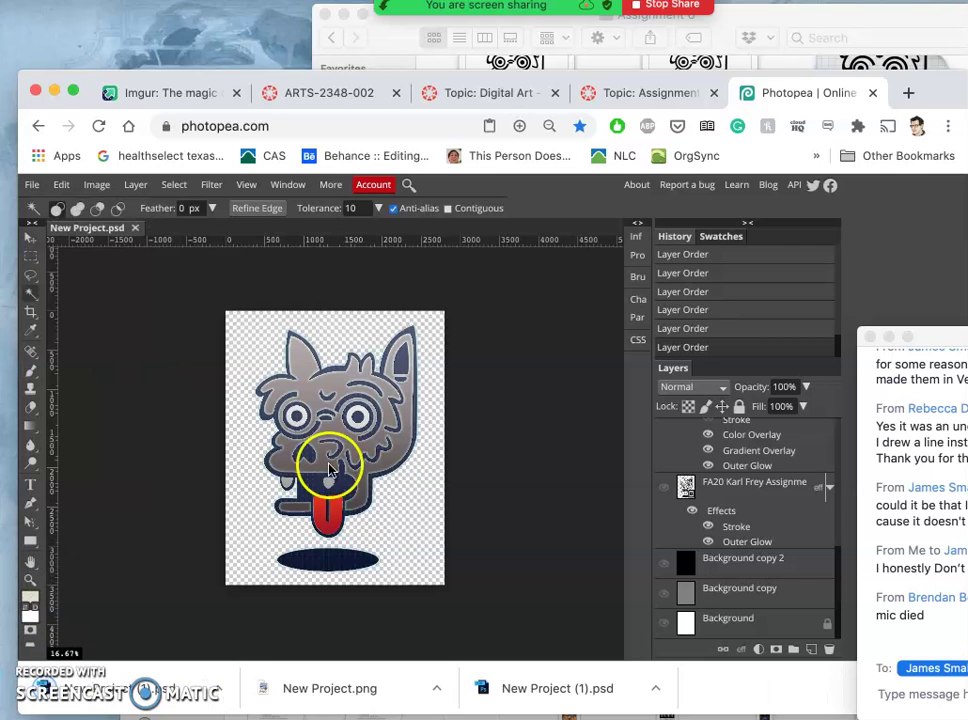
scroll(756, 495, up, 5)
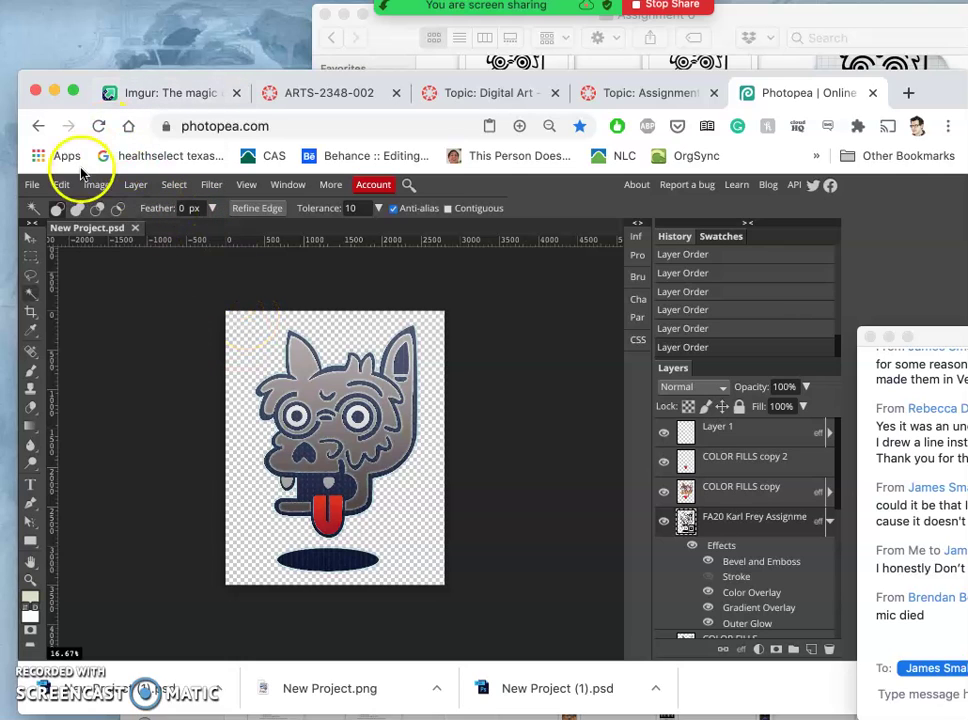
Export the recoloured monster logo from Photopea via File > Export as > PNG and save it.
click(33, 185)
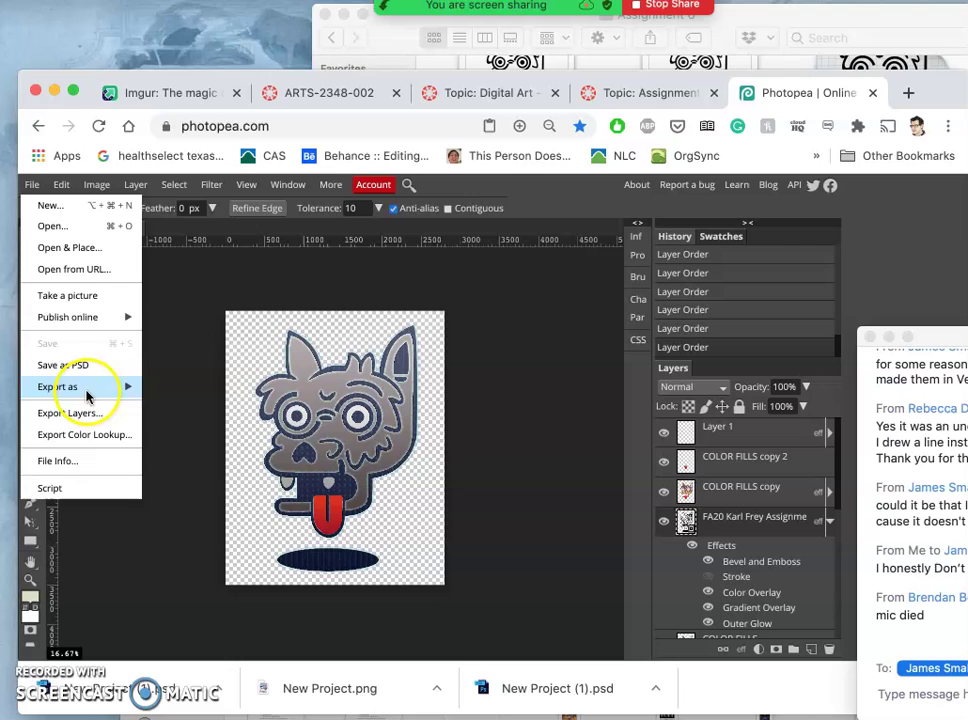
mouse_move(125, 386)
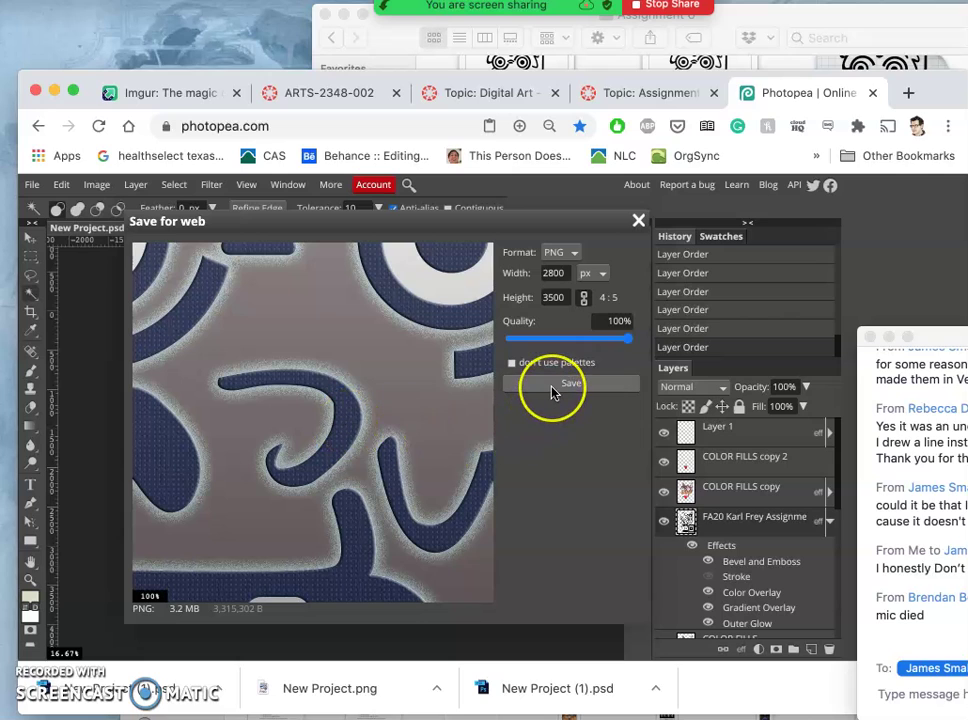
click(553, 388)
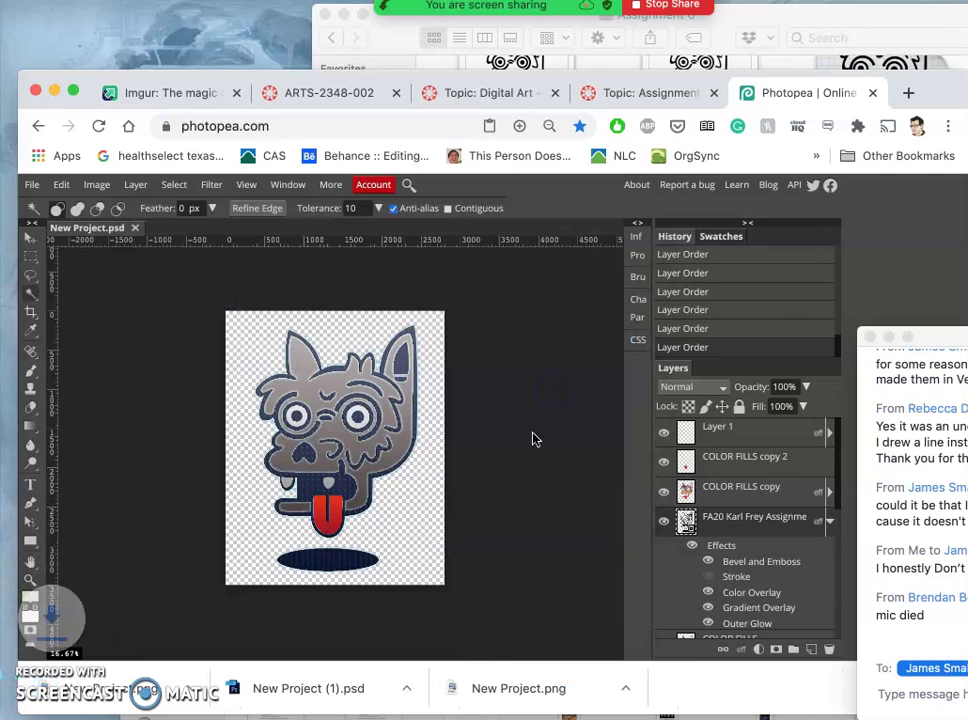
click(529, 460)
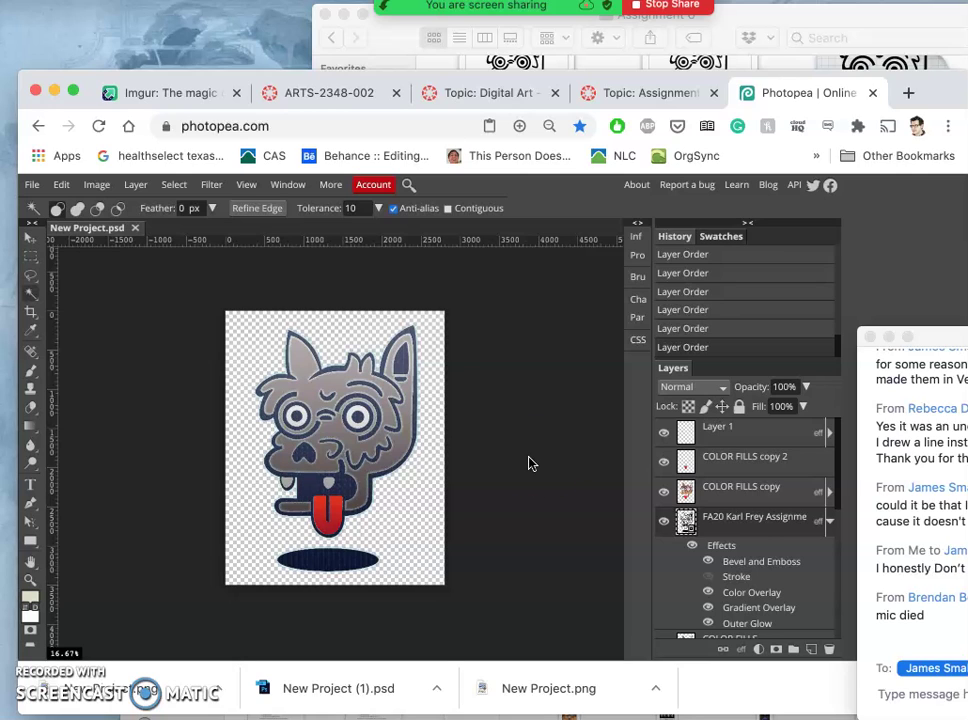
click(720, 536)
key(super+minus)
key(super+minus)
key(super+minus)
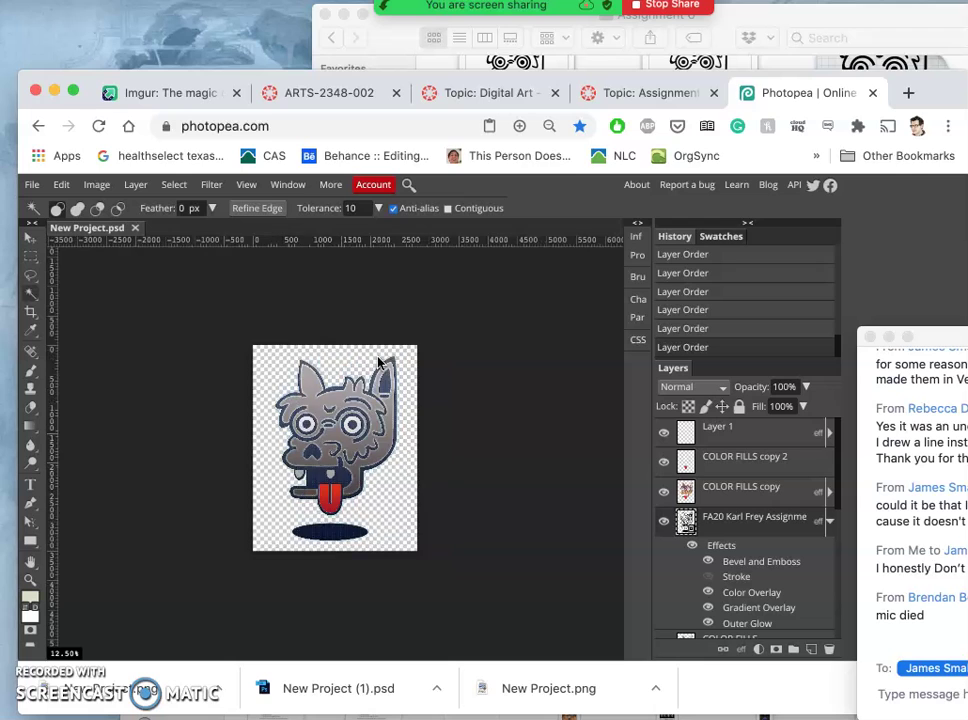
key(super+0)
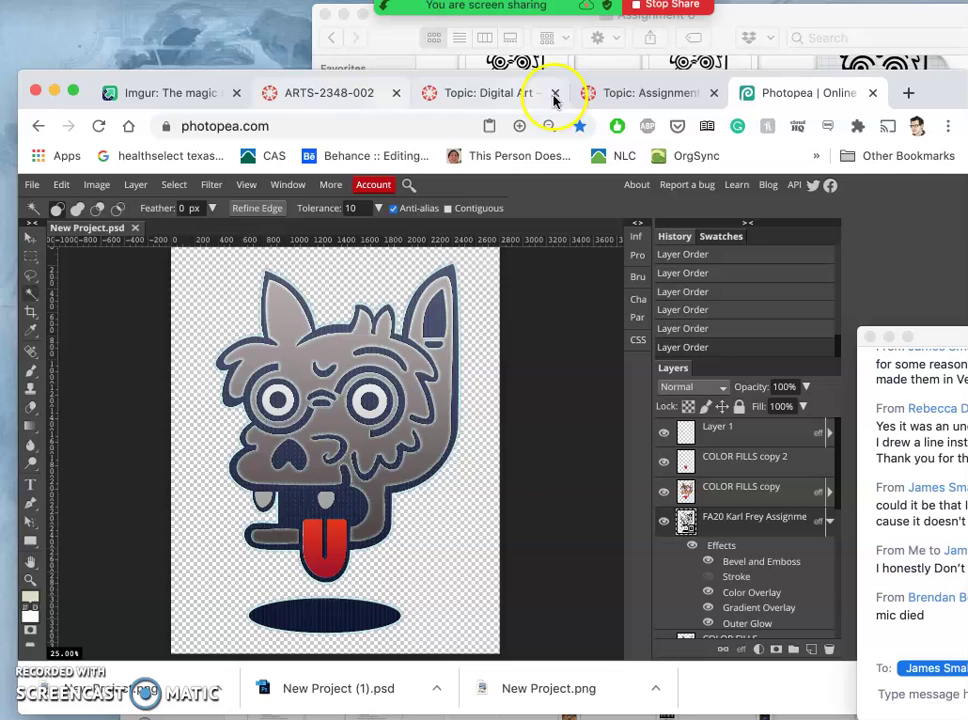
Switch to the Imgur upload page and bring up the Downloads folder from the Dock.
click(192, 92)
mouse_move(20, 528)
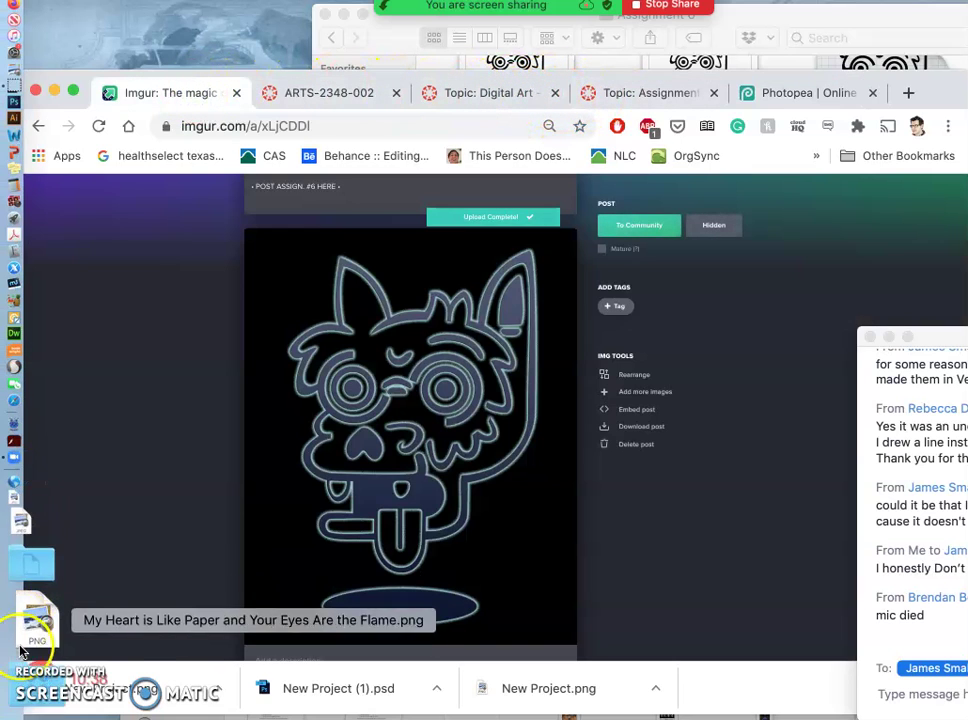
click(20, 680)
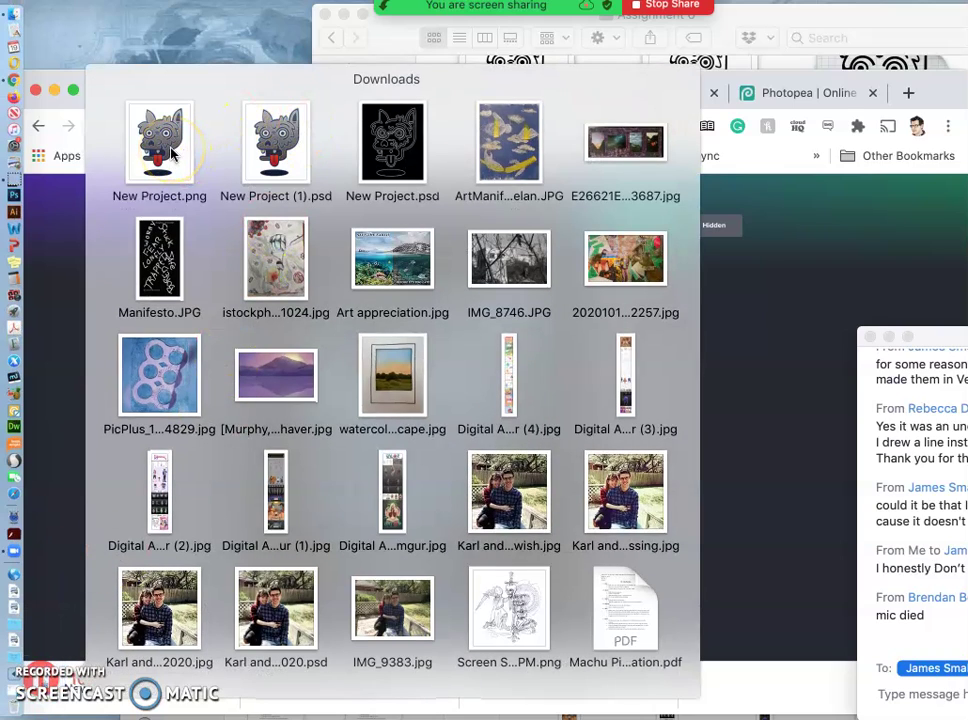
Move New Project.png and New Project (1).psd from Downloads into the assignment logo folder.
scroll(565, 580, down, 20)
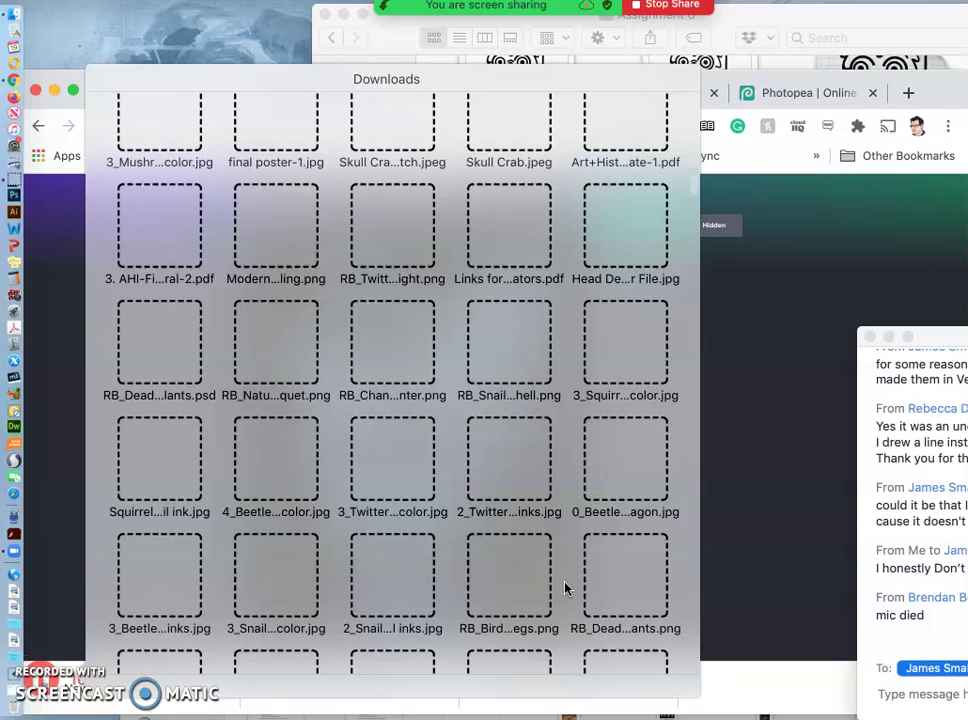
scroll(565, 590, down, 10)
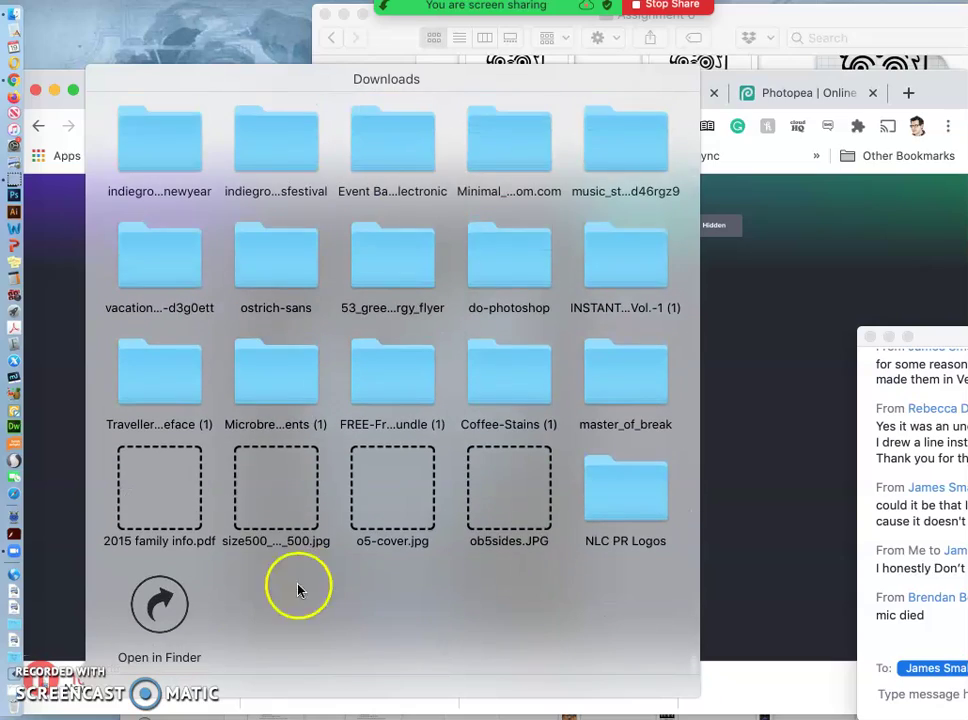
click(156, 659)
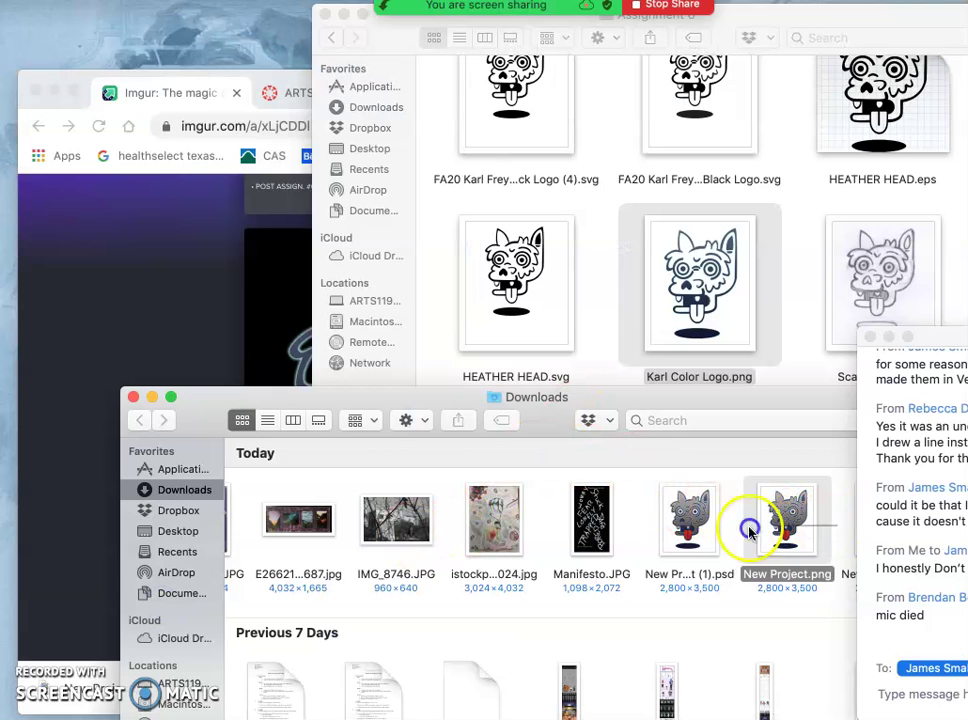
super+click(675, 537)
drag(686, 512, 601, 288)
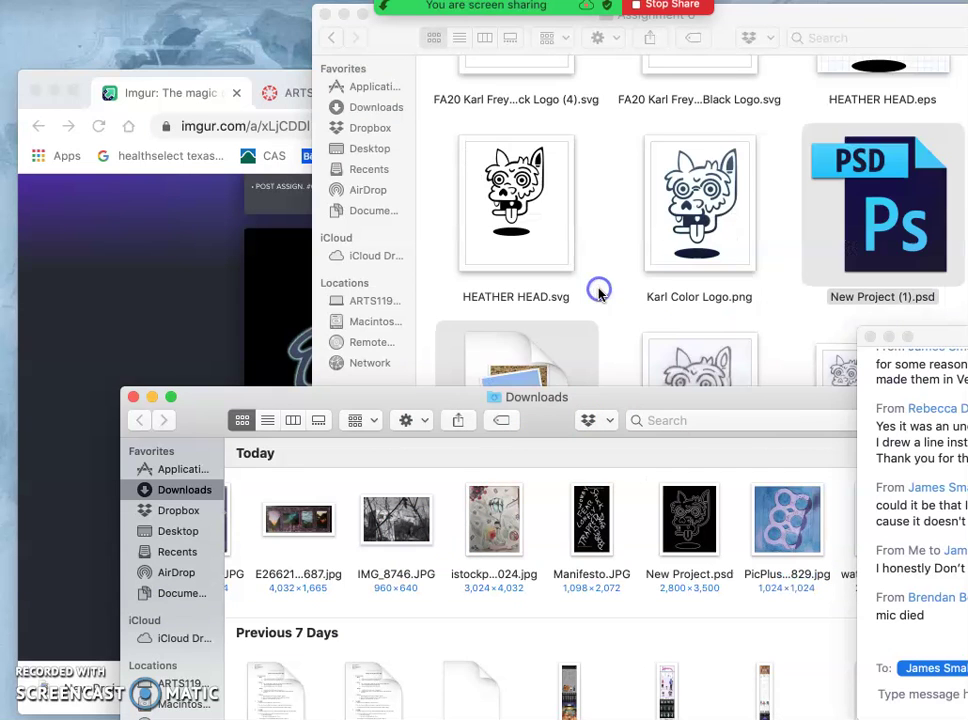
Upload New Project.png to the Imgur post by dragging it in from the logo folder.
click(629, 330)
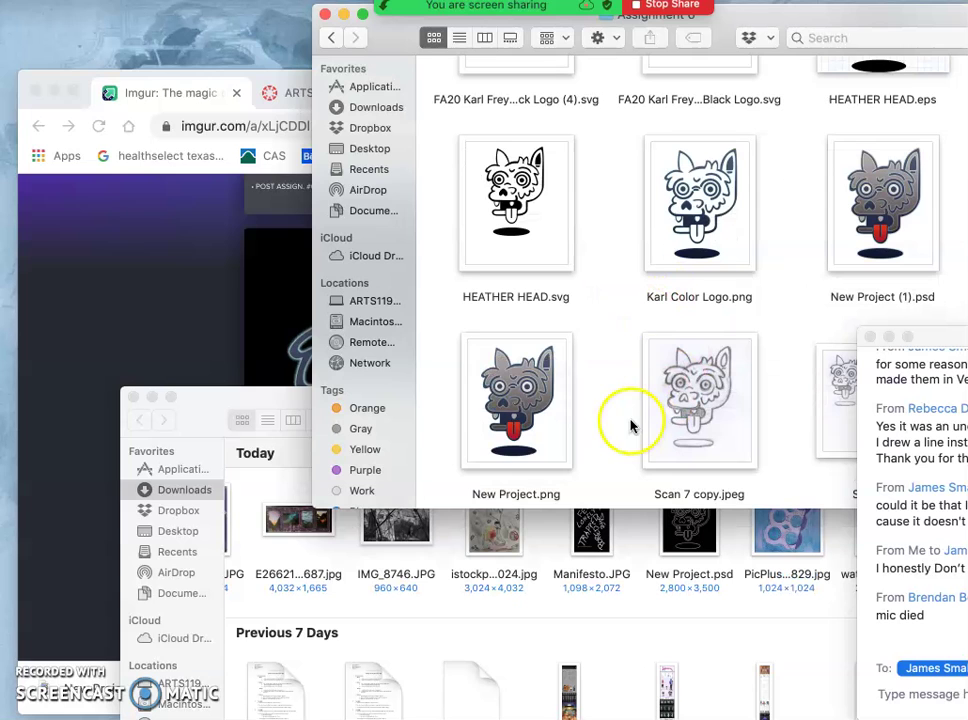
click(175, 301)
scroll(449, 385, down, 4)
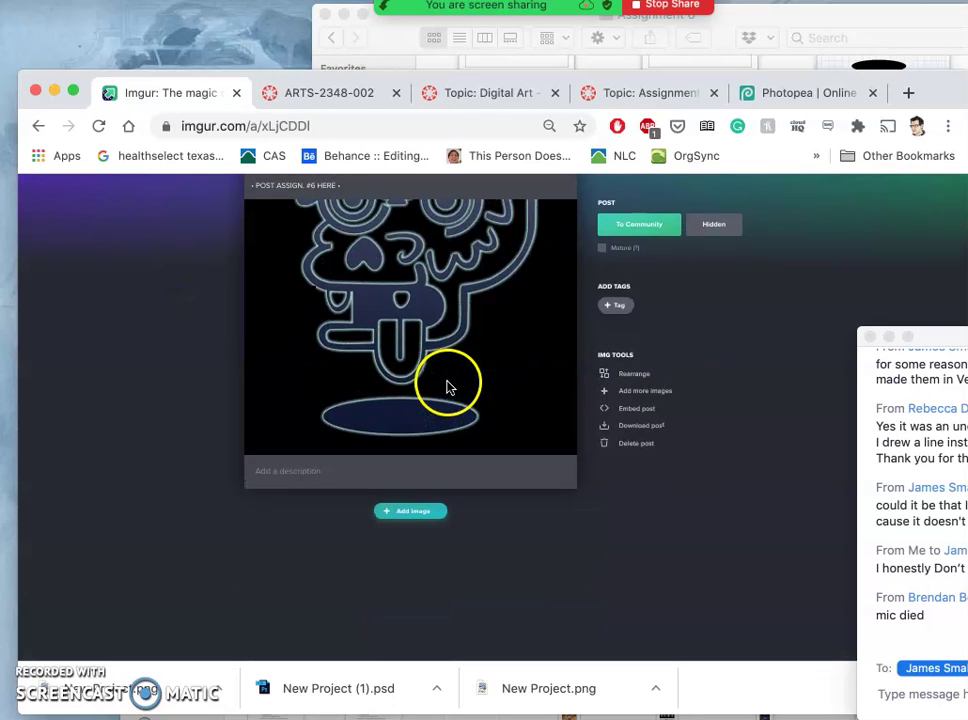
scroll(447, 339, up, 5)
scroll(435, 390, down, 5)
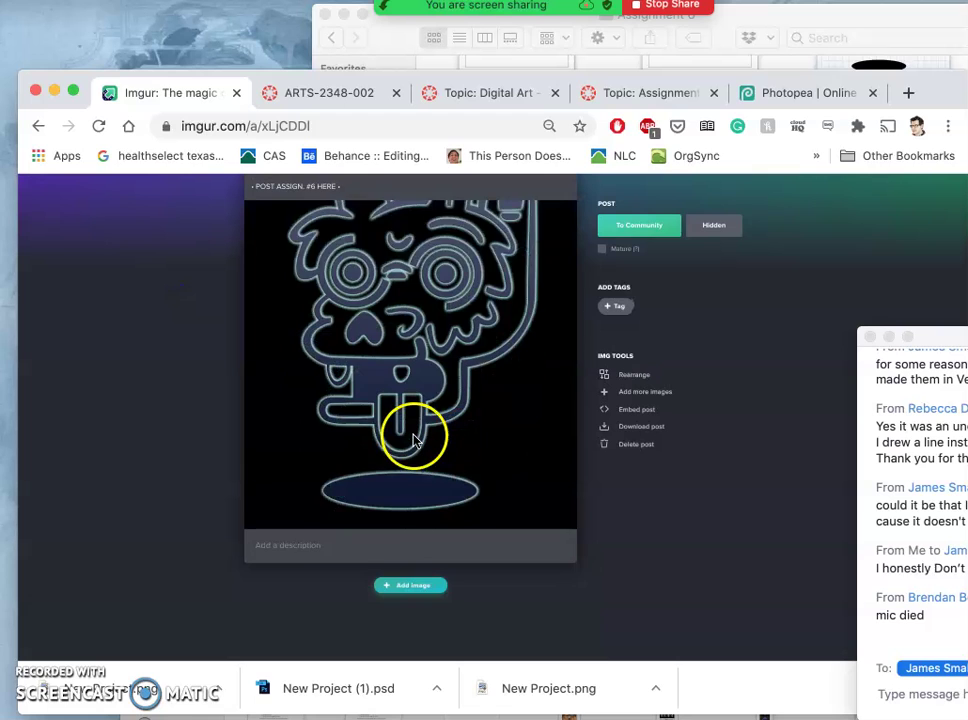
click(923, 25)
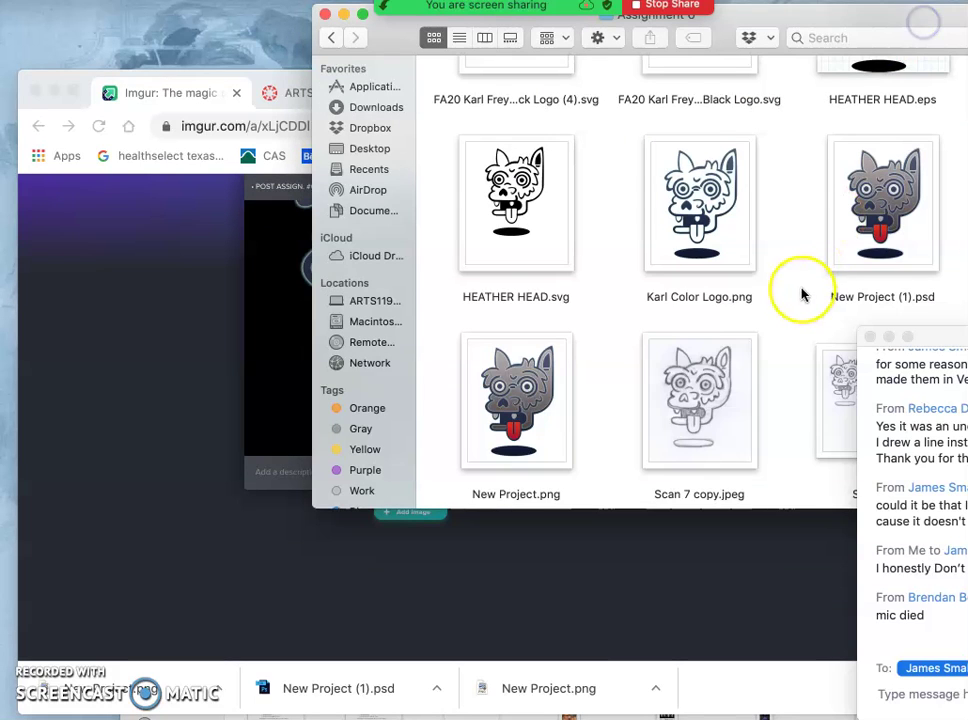
drag(536, 395, 395, 523)
Scroll through the Imgur post to check the coloured logo beside the pencil sketch and outline versions.
scroll(480, 508, down, 4)
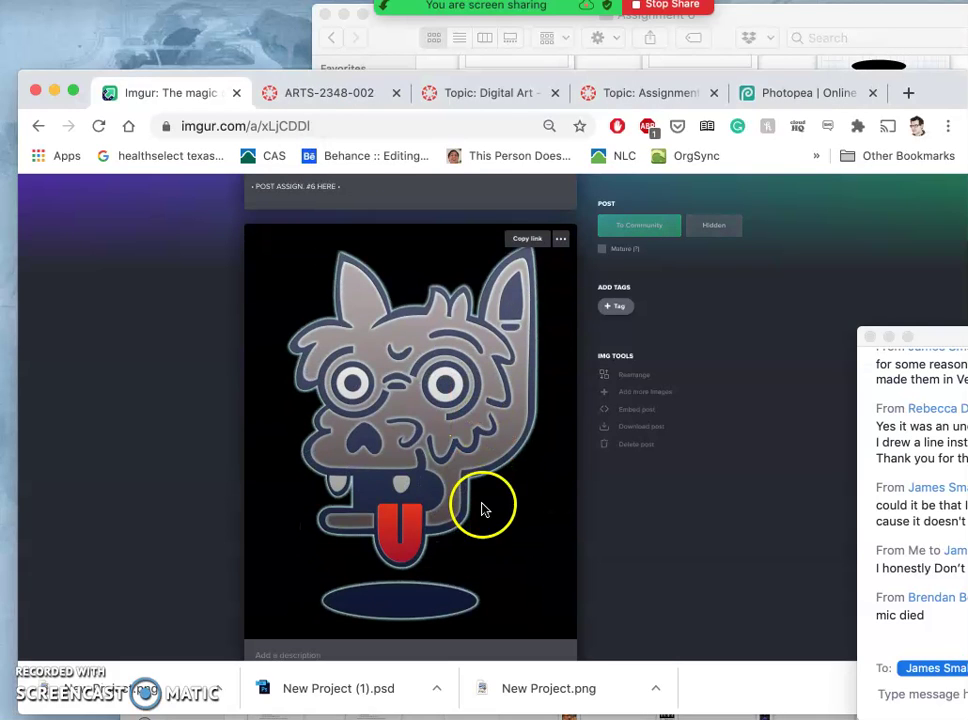
scroll(455, 555, down, 3)
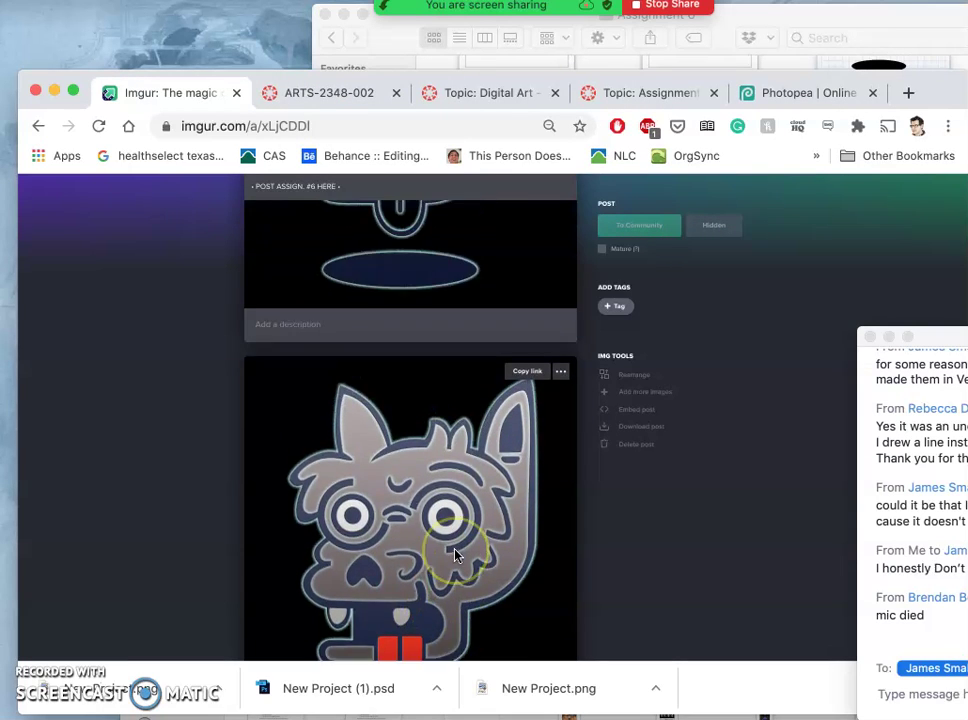
scroll(455, 555, up, 5)
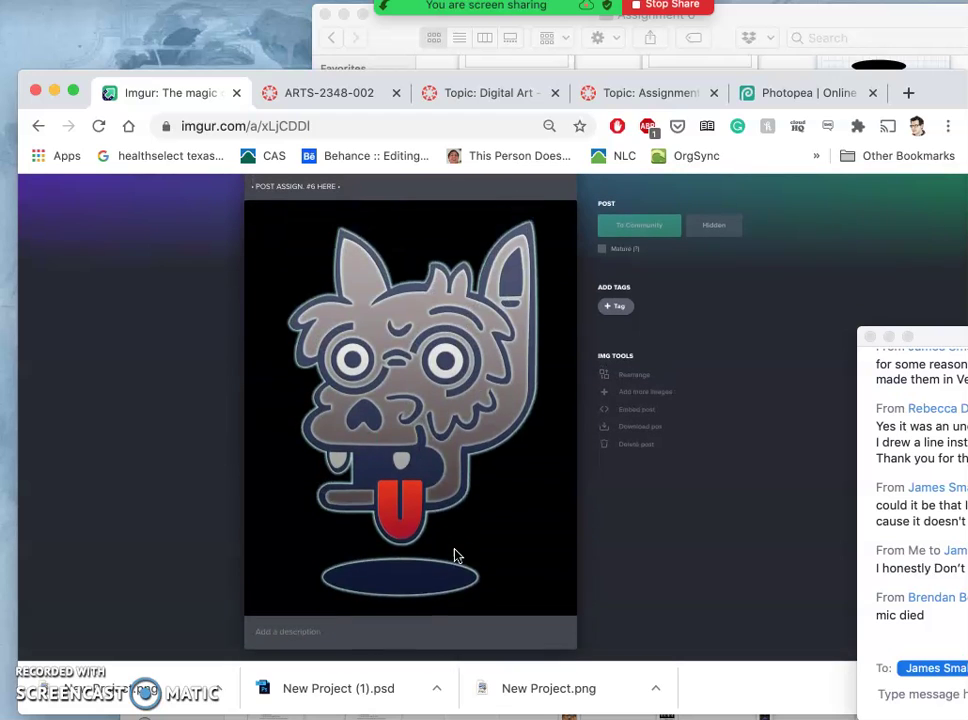
scroll(455, 555, up, 1)
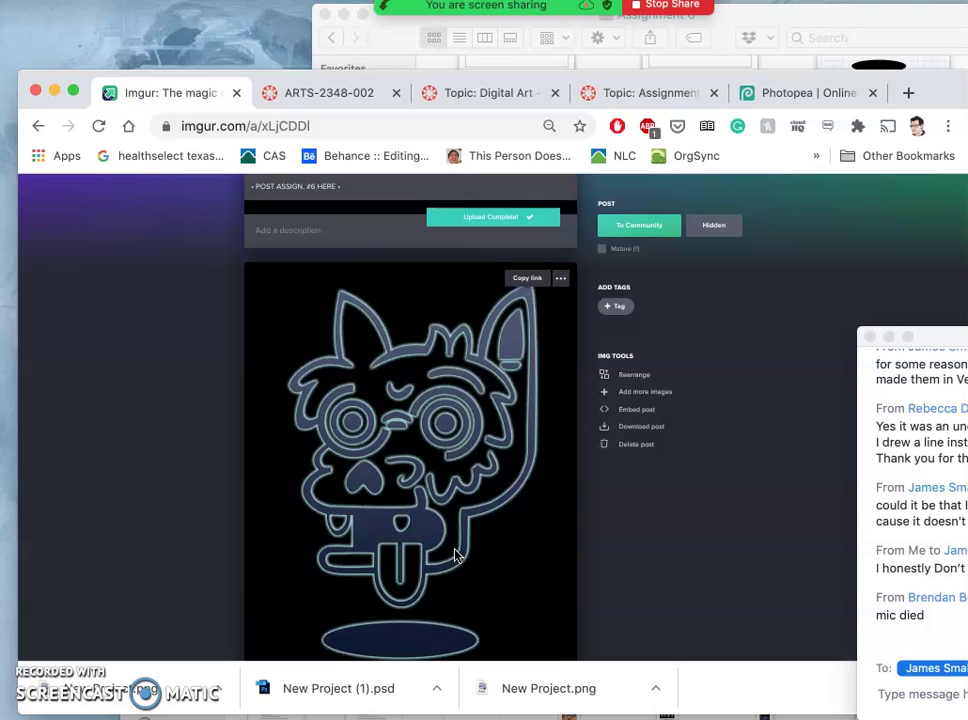
scroll(495, 447, down, 4)
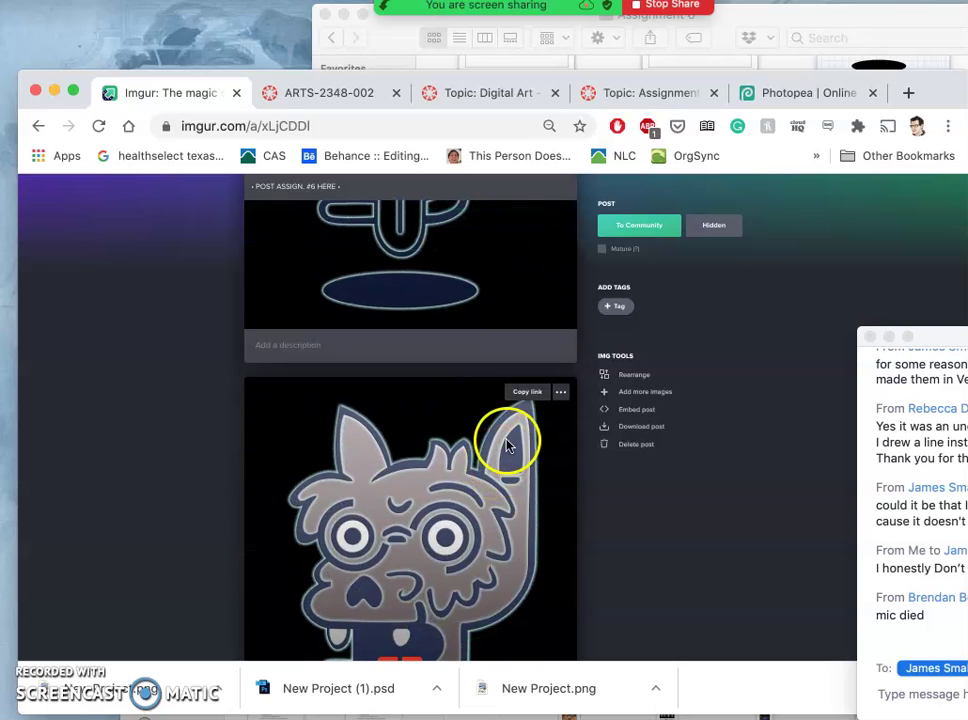
scroll(503, 585, down, 3)
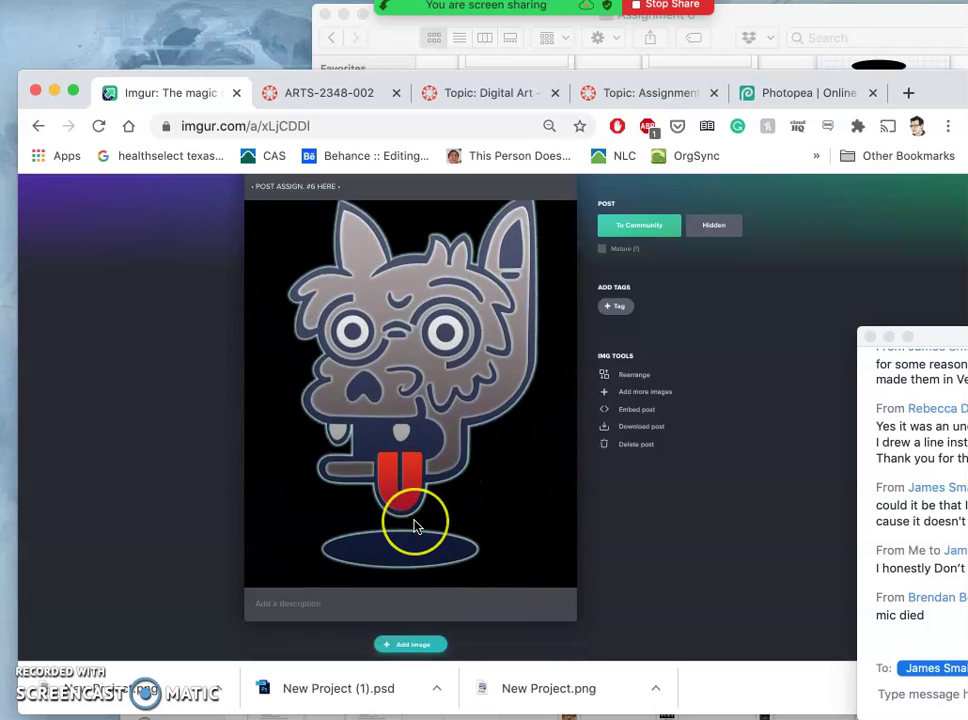
scroll(415, 515, up, 6)
scroll(415, 527, down, 1)
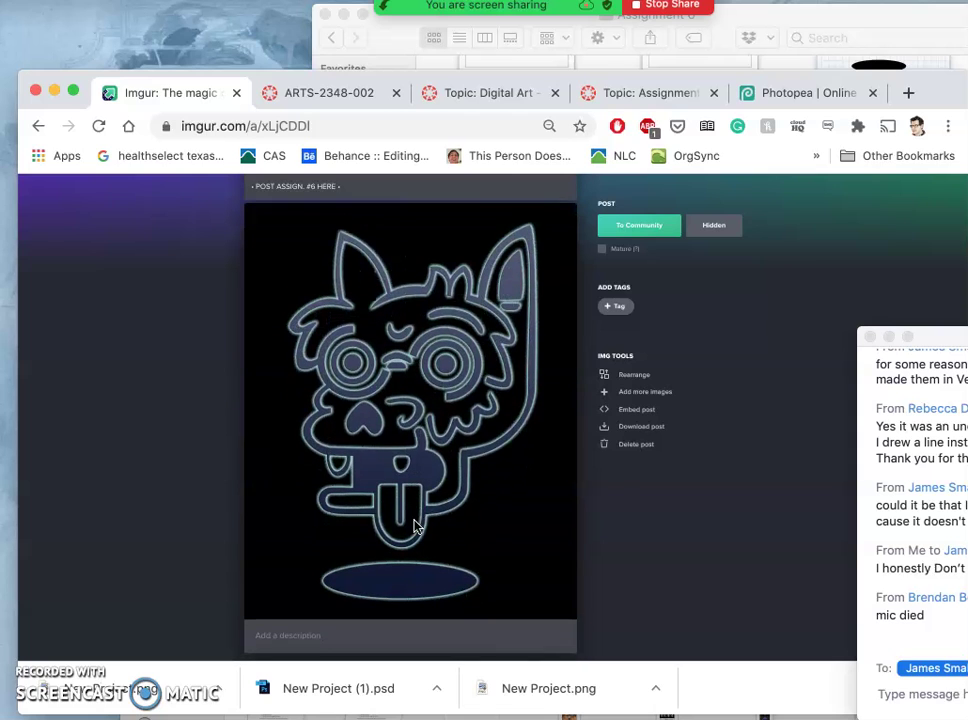
scroll(432, 440, down, 6)
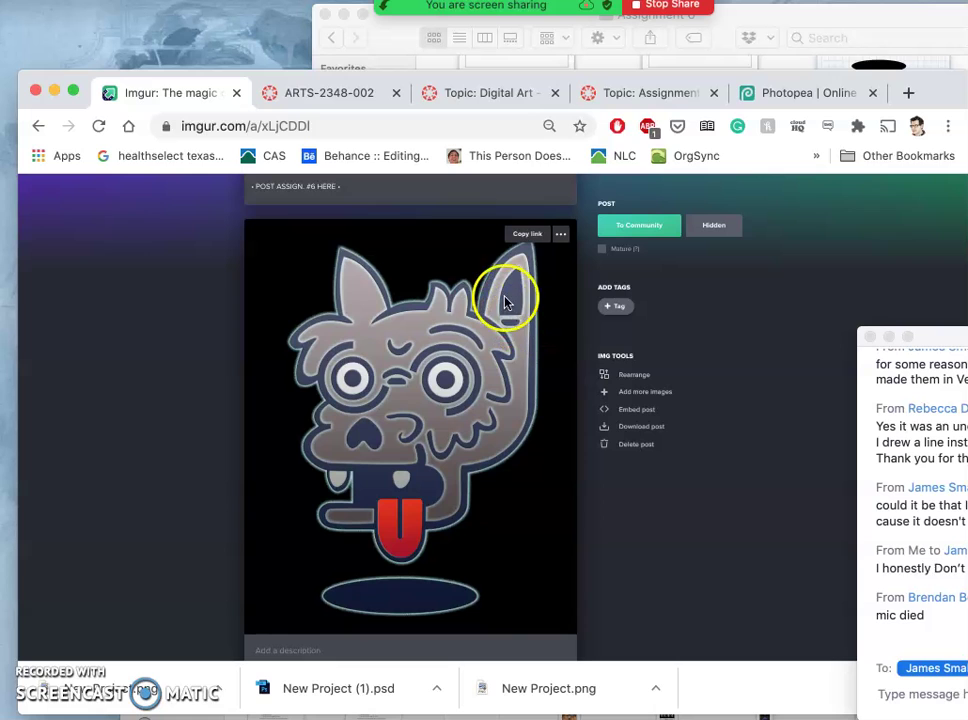
scroll(430, 392, down, 1)
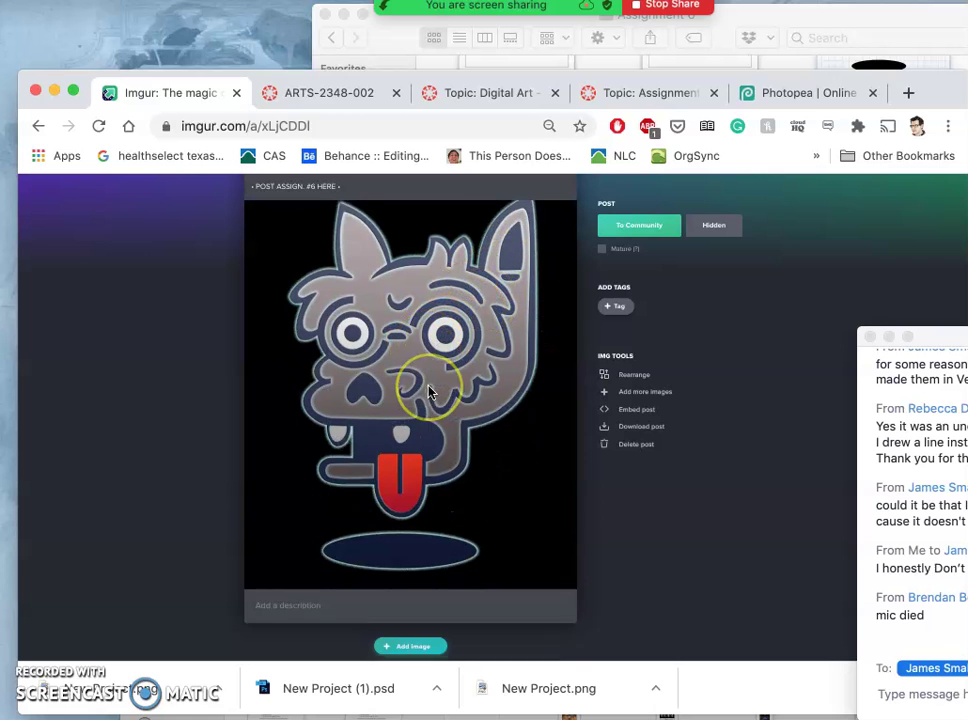
scroll(430, 392, up, 3)
scroll(430, 392, down, 3)
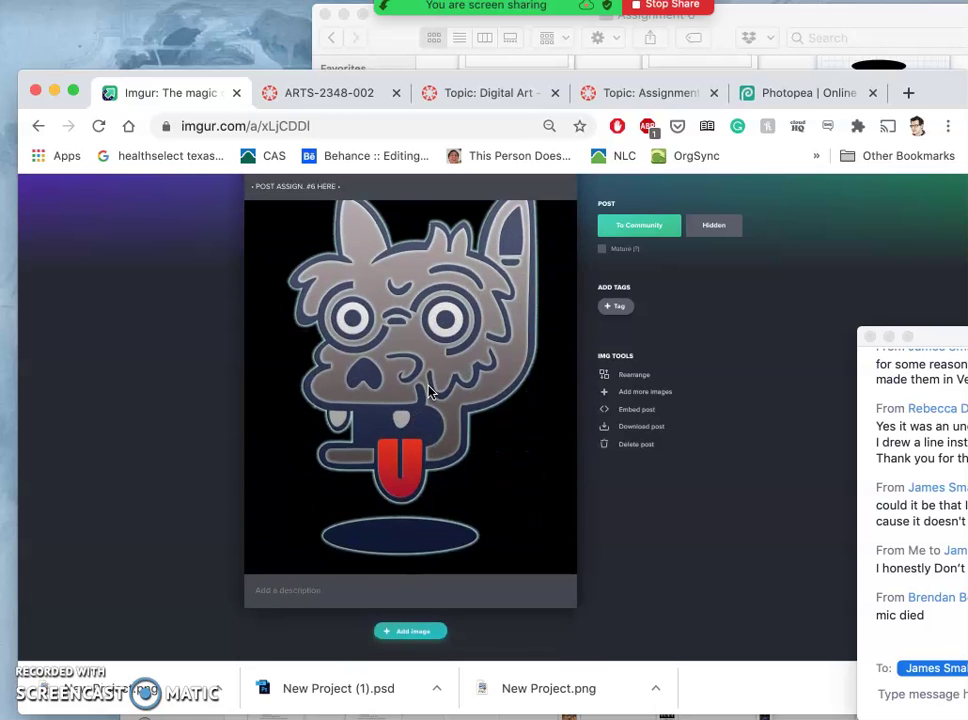
scroll(430, 392, up, 4)
scroll(430, 392, down, 2)
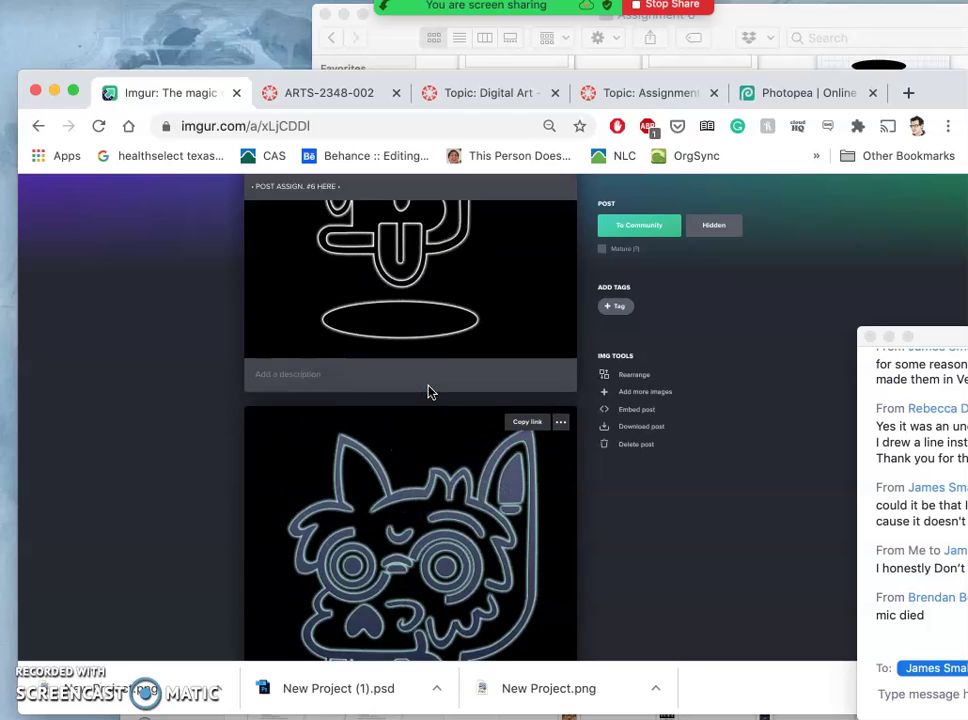
scroll(430, 392, up, 4)
scroll(440, 520, down, 5)
scroll(449, 519, up, 3)
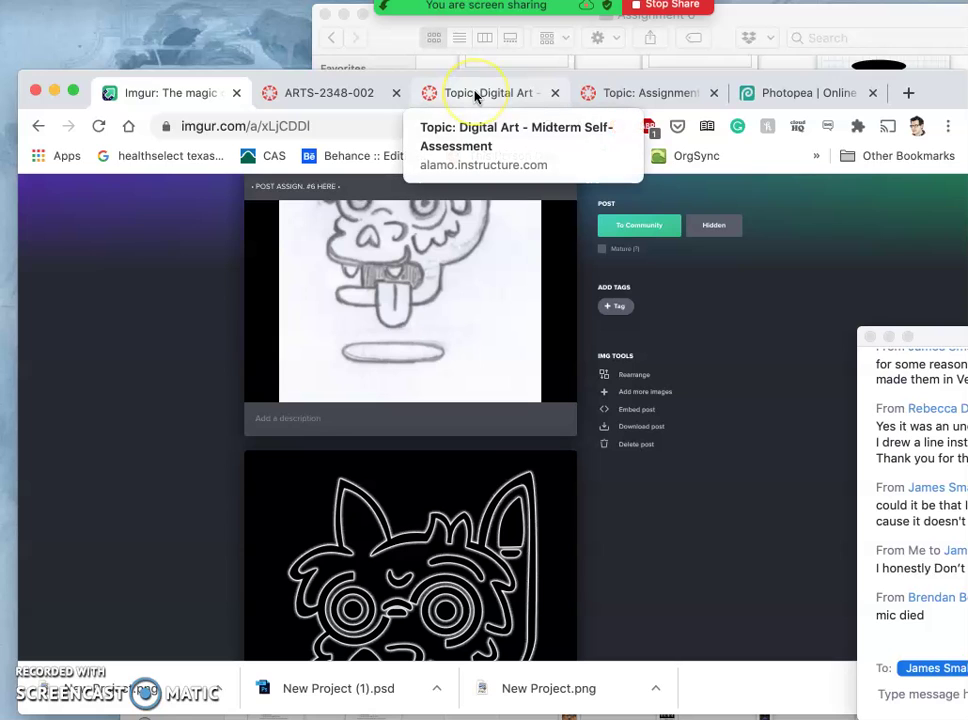
Open the instructor's logo post in the Canvas assignment discussion for editing.
click(616, 93)
scroll(640, 360, down, 3)
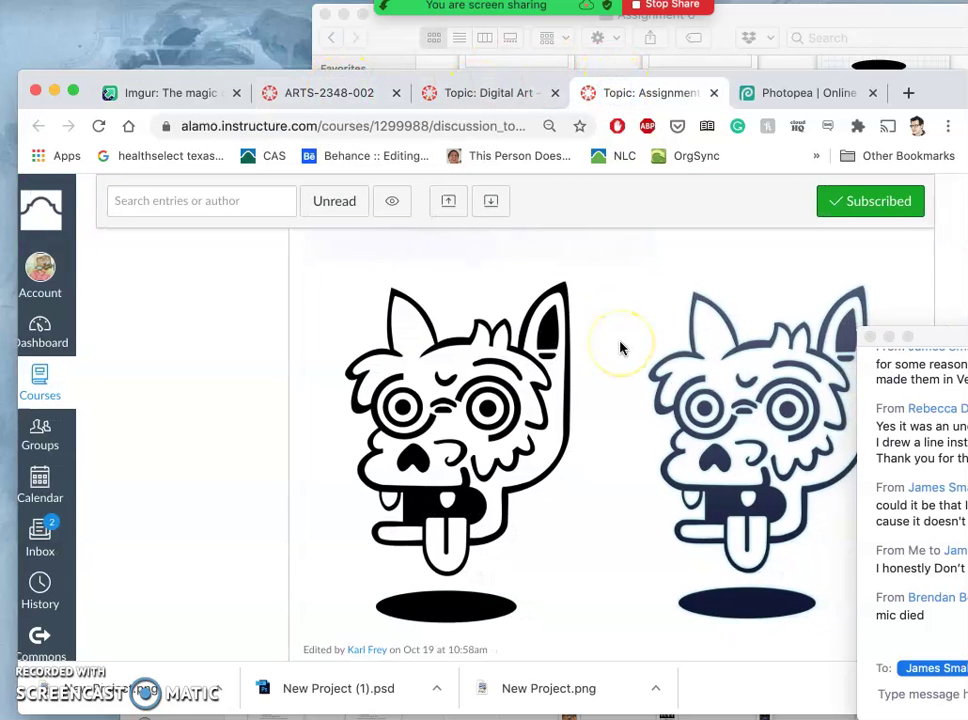
scroll(709, 386, down, 5)
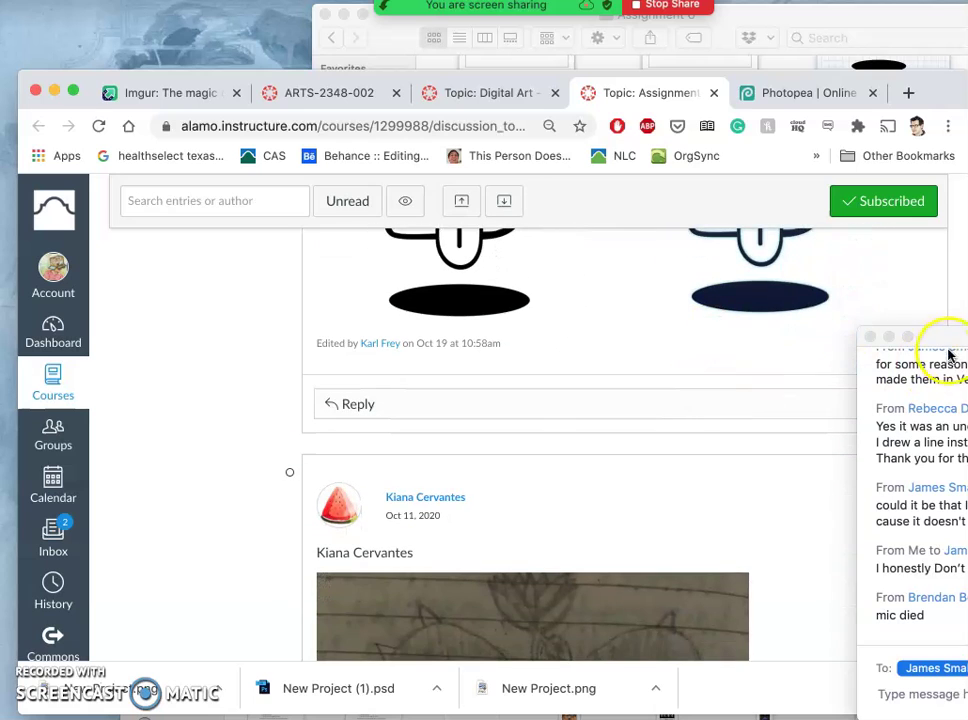
drag(944, 341, 967, 343)
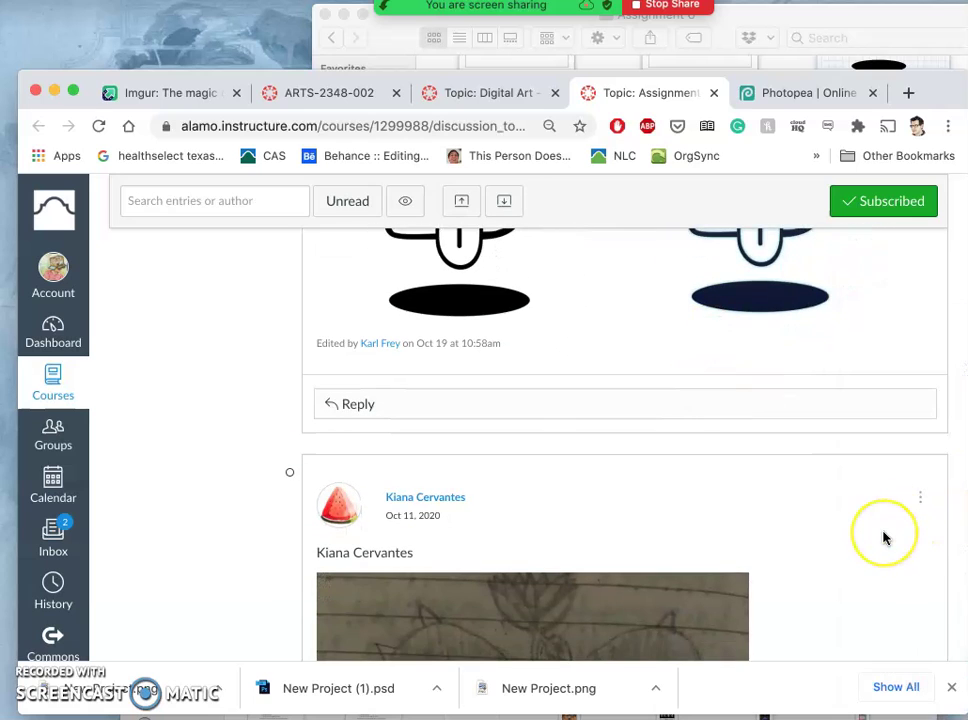
scroll(884, 538, down, 8)
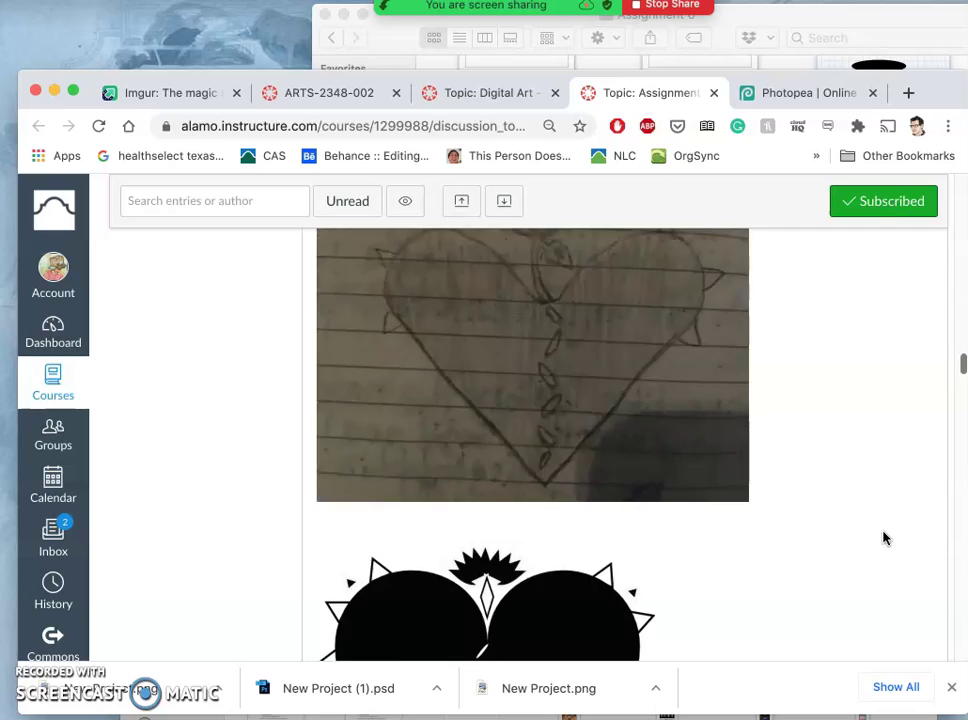
scroll(884, 538, up, 10)
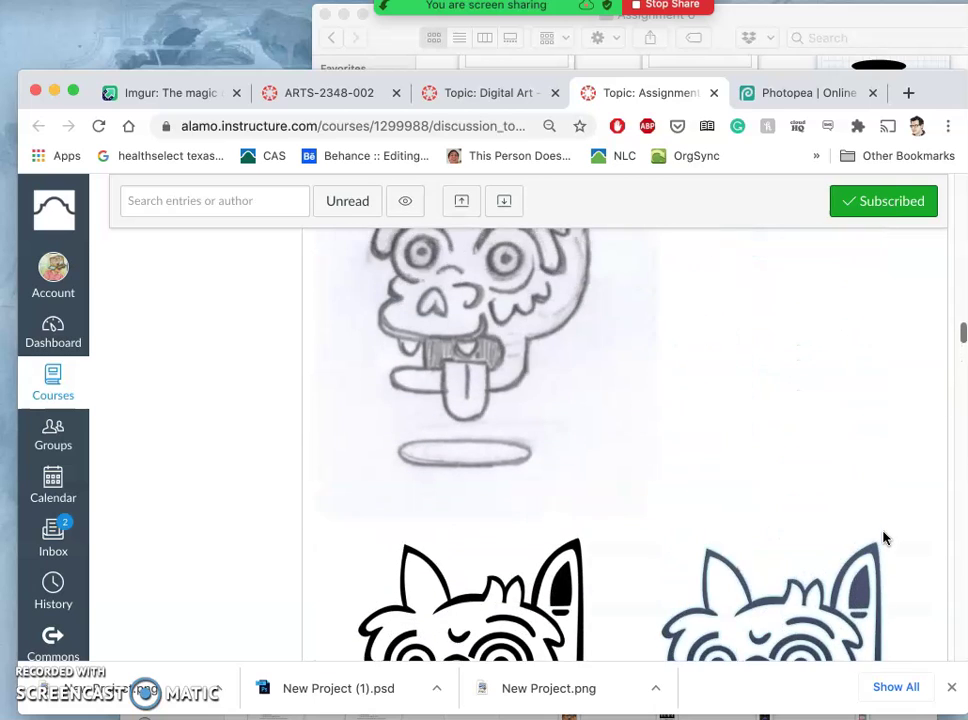
scroll(884, 538, up, 6)
click(919, 318)
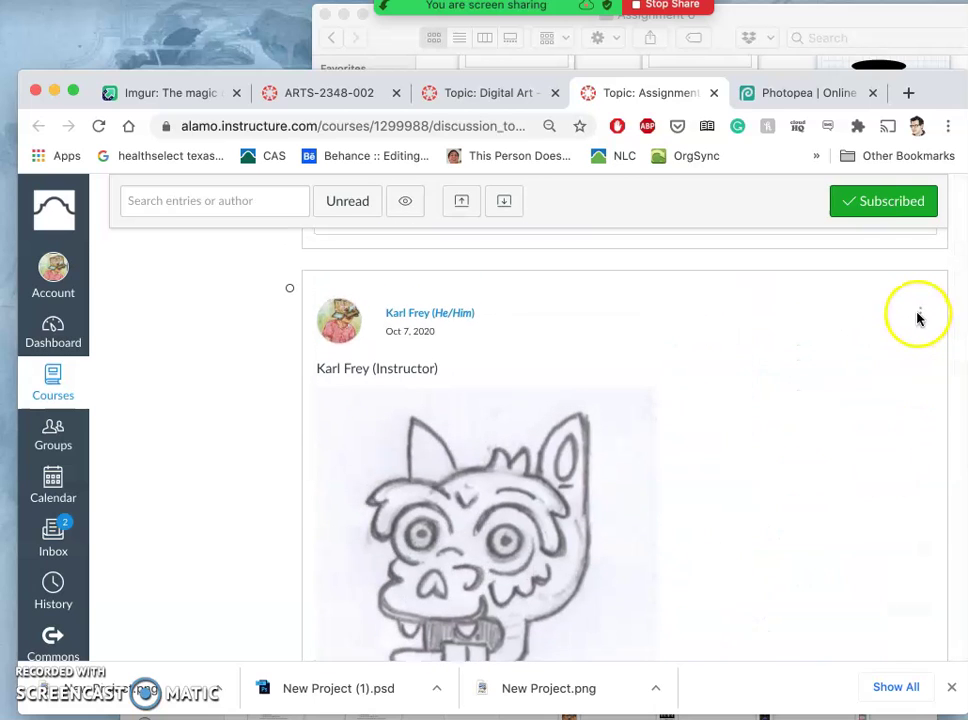
click(853, 395)
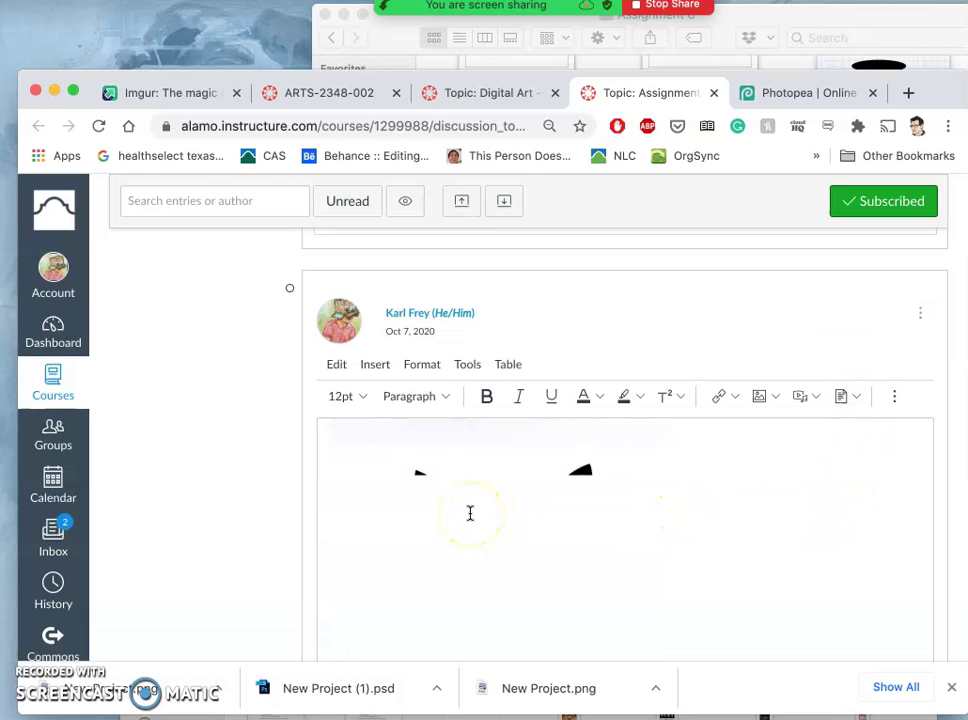
Select the cat-eared monster image below the skull logo and delete it from the post.
click(621, 566)
scroll(623, 563, down, 3)
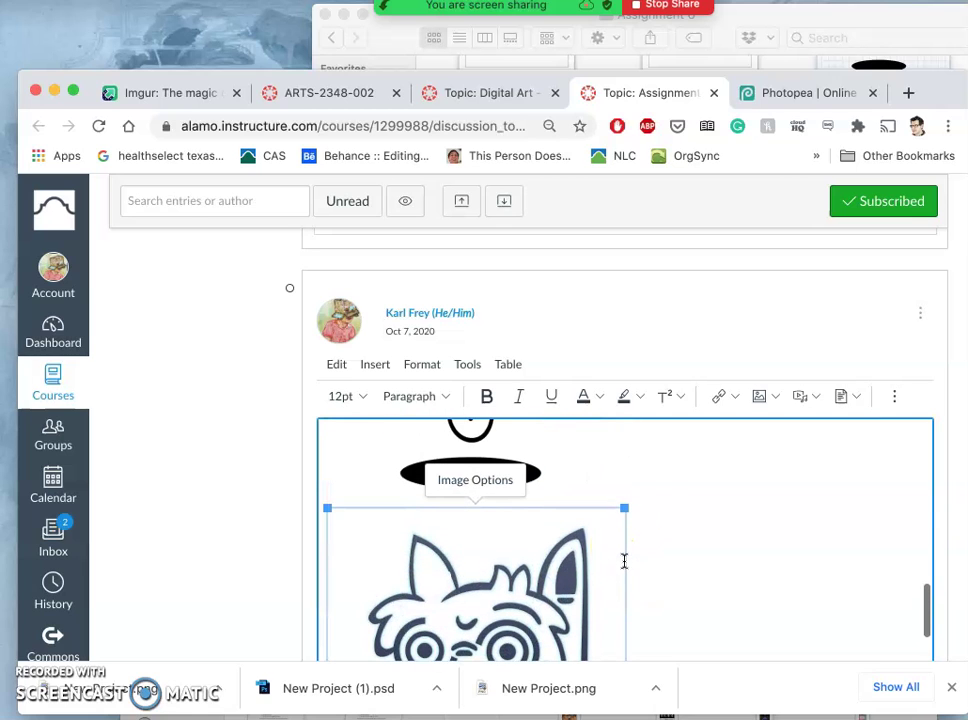
click(624, 510)
drag(624, 511, 635, 497)
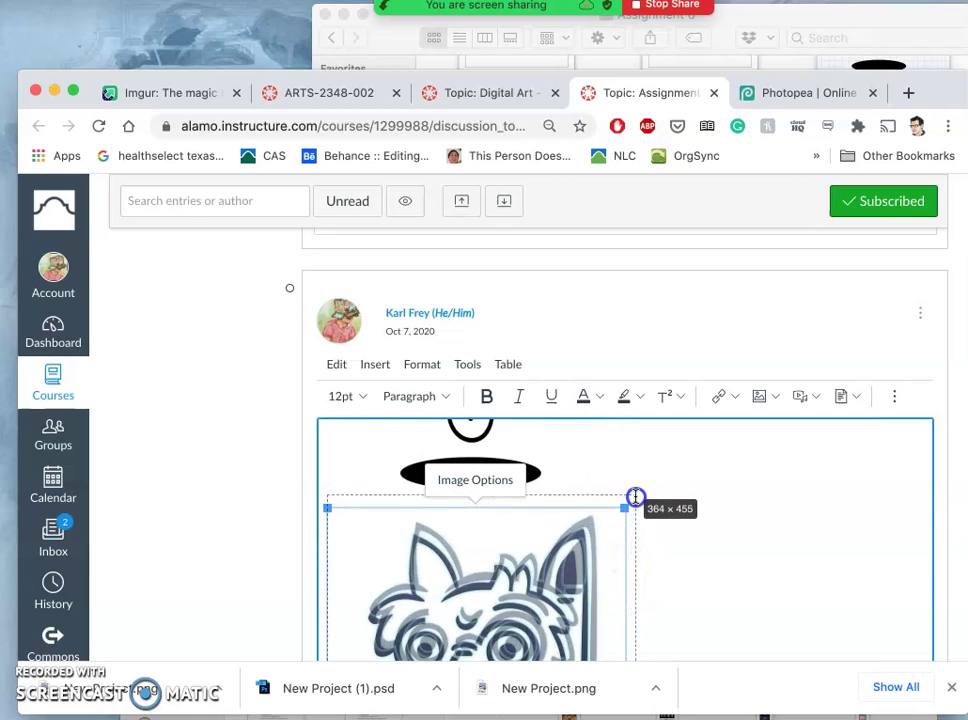
scroll(635, 496, up, 2)
scroll(635, 496, down, 3)
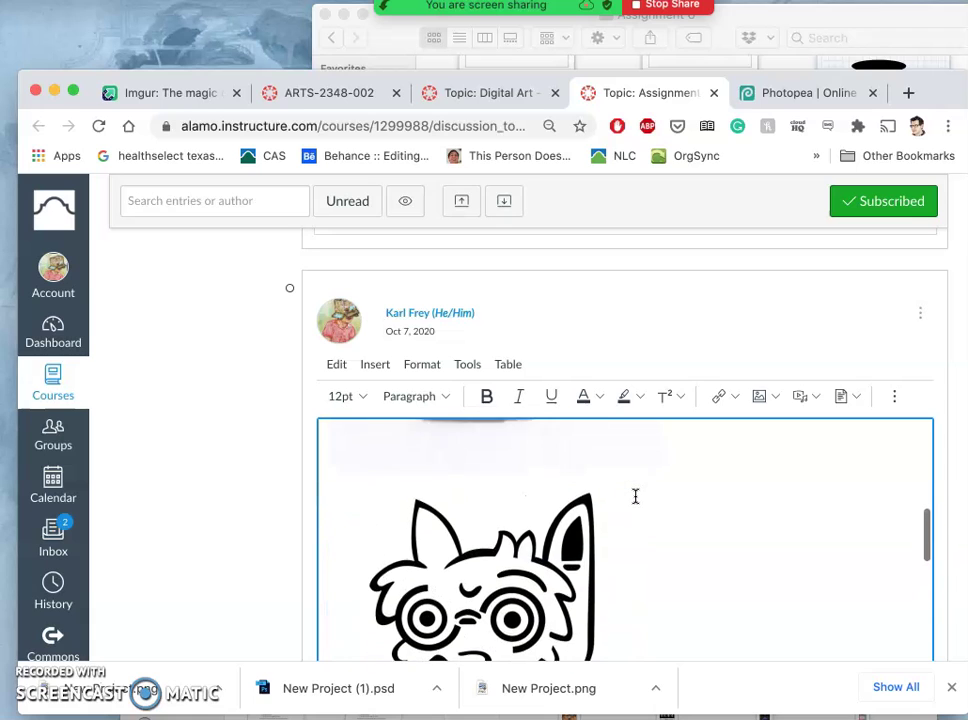
scroll(635, 496, up, 1)
key(BackSpace)
click(655, 583)
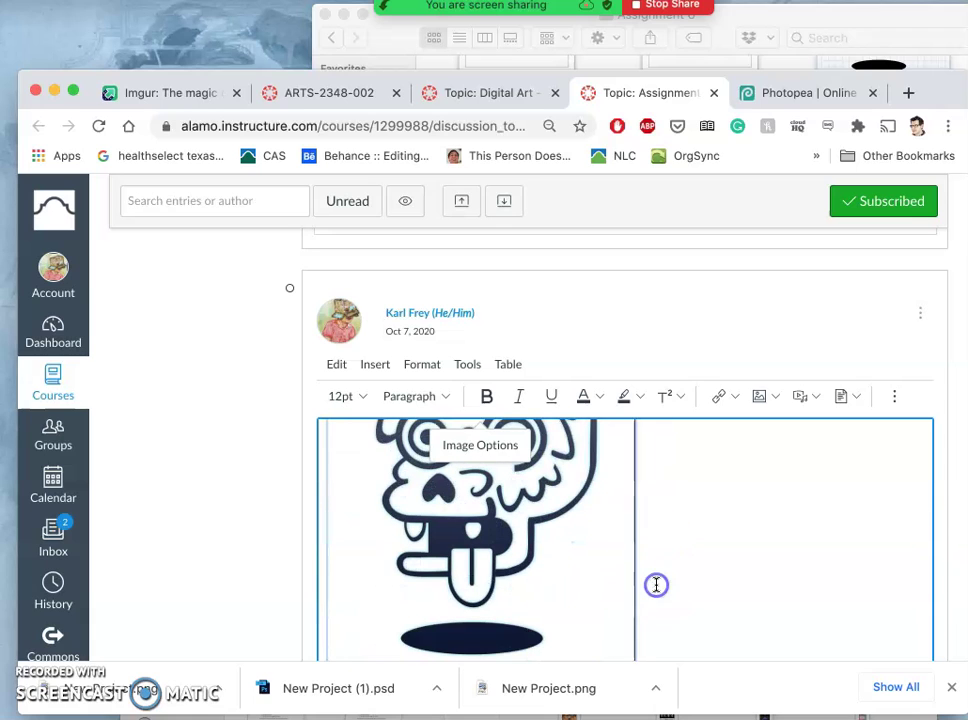
scroll(656, 584, down, 1)
scroll(656, 584, down, 1)
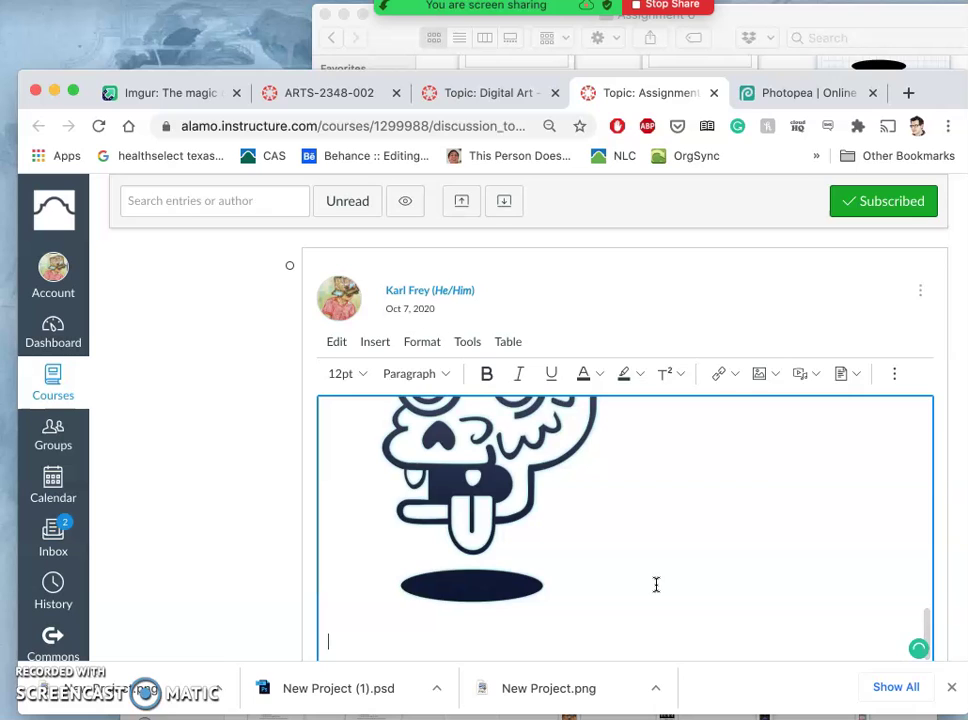
scroll(656, 584, down, 5)
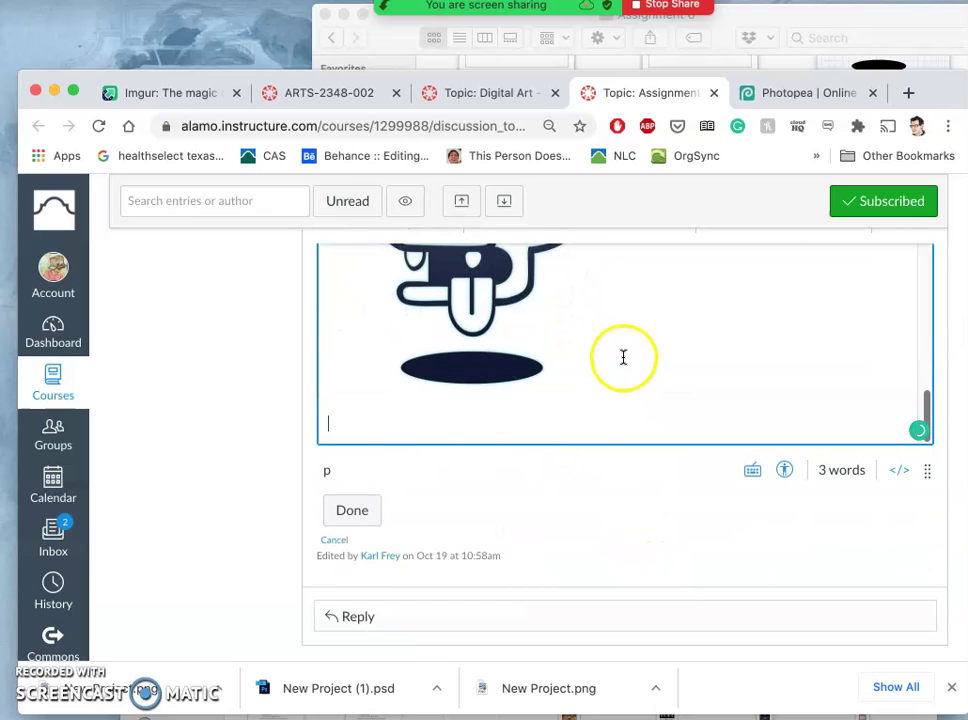
scroll(283, 420, down, 8)
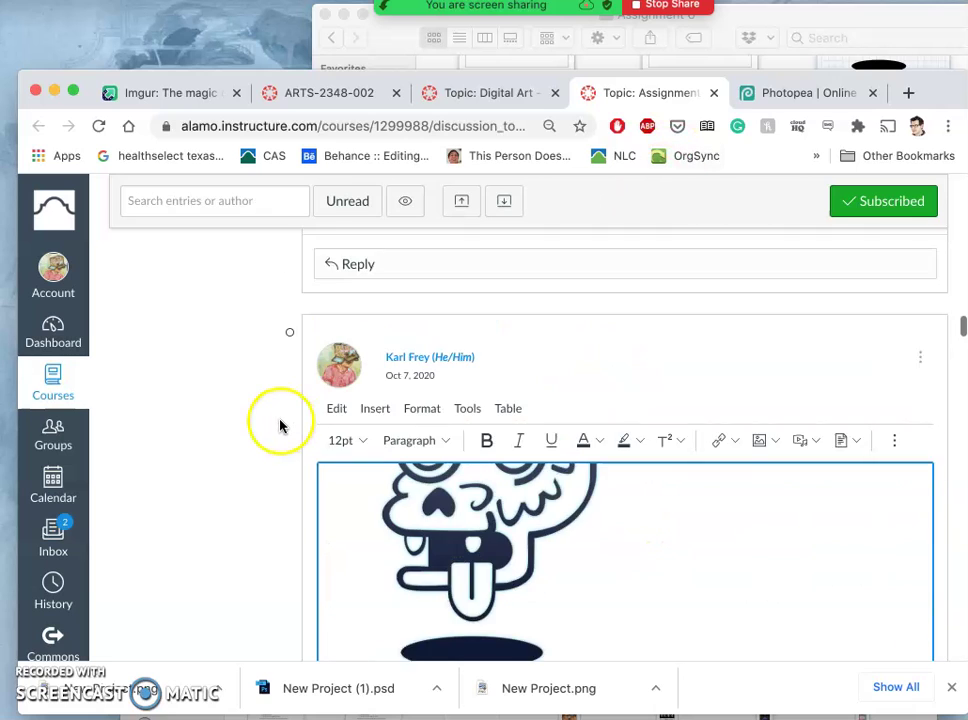
scroll(283, 420, up, 1)
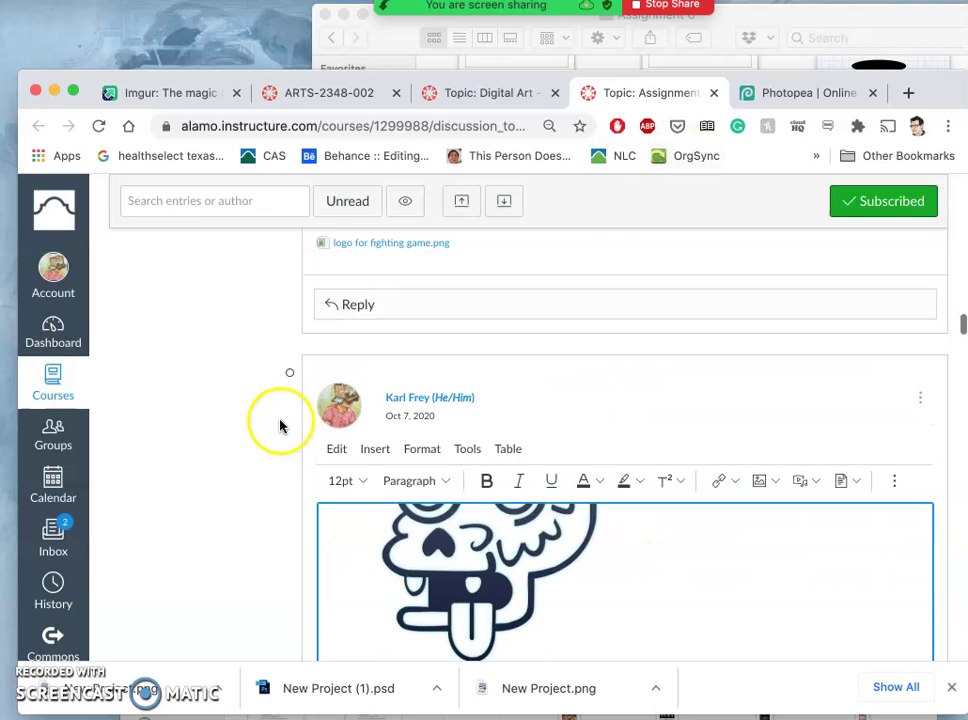
Insert New Project.png into the Canvas post through the Upload Image dialog and submit it.
click(757, 480)
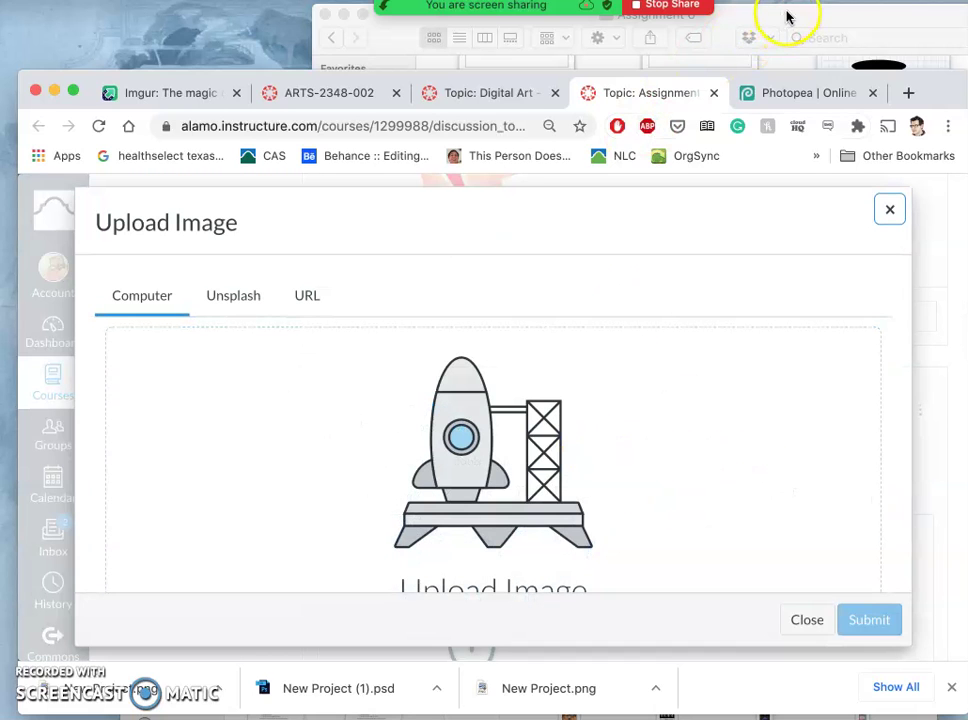
click(786, 15)
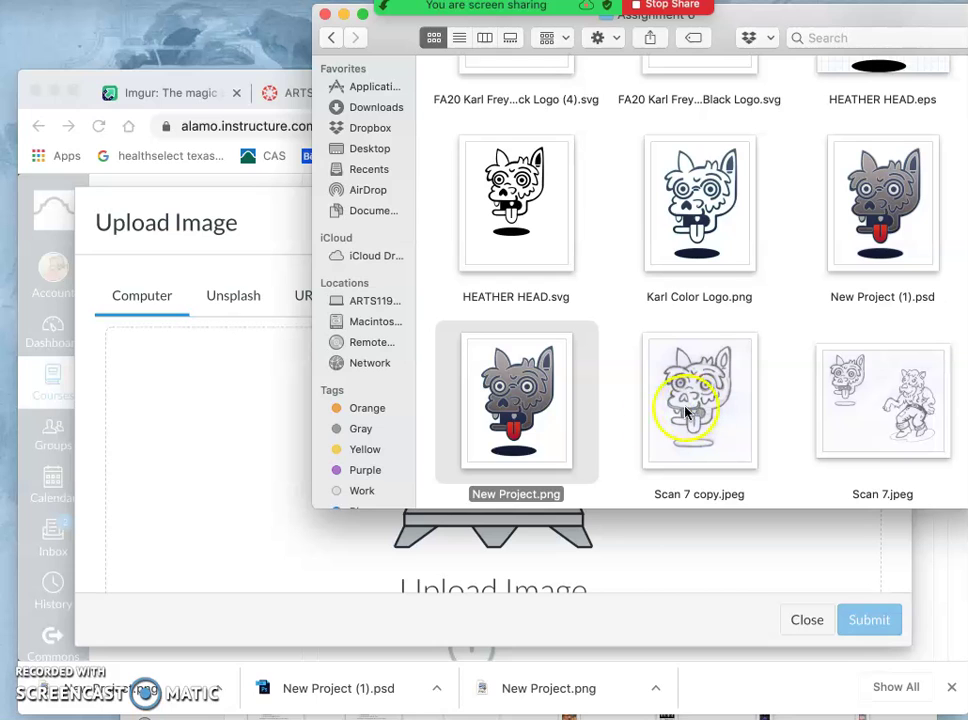
drag(519, 432, 260, 490)
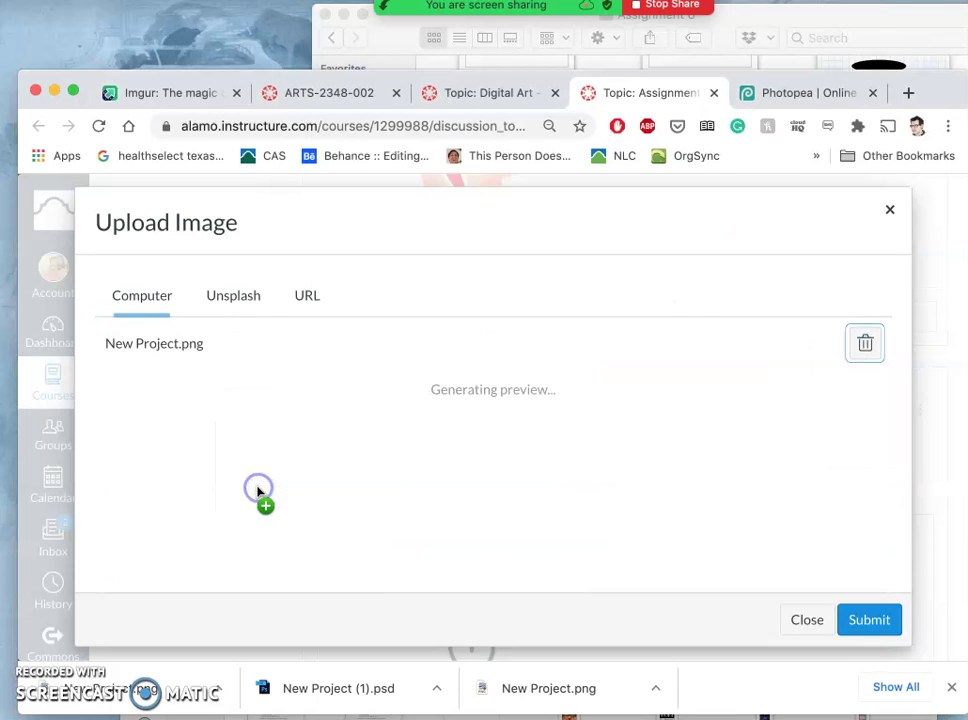
click(866, 621)
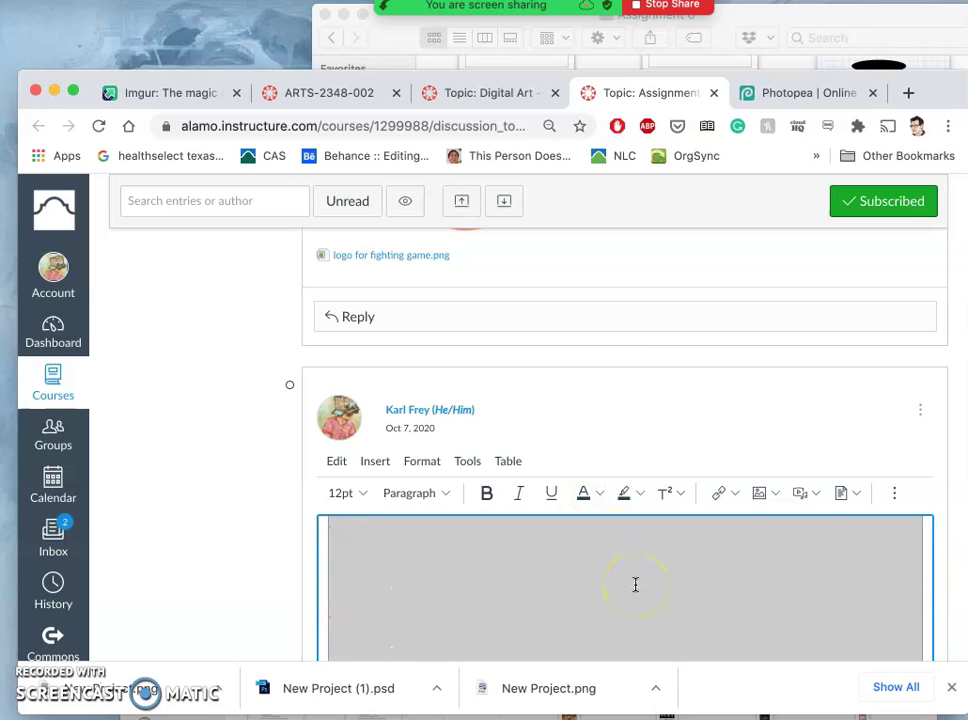
scroll(218, 566, down, 4)
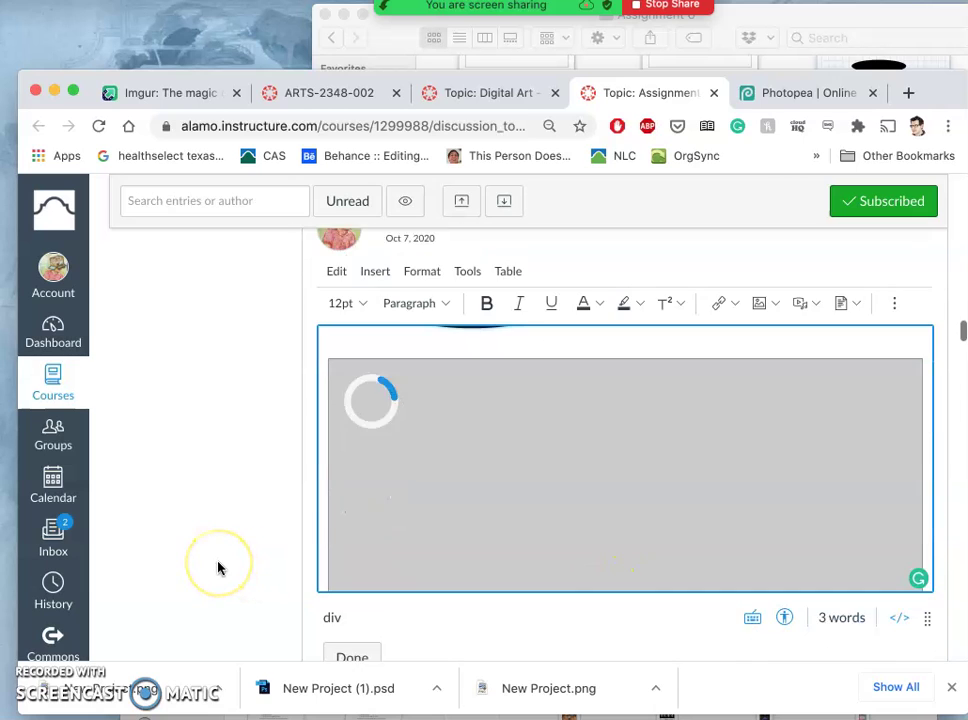
click(187, 94)
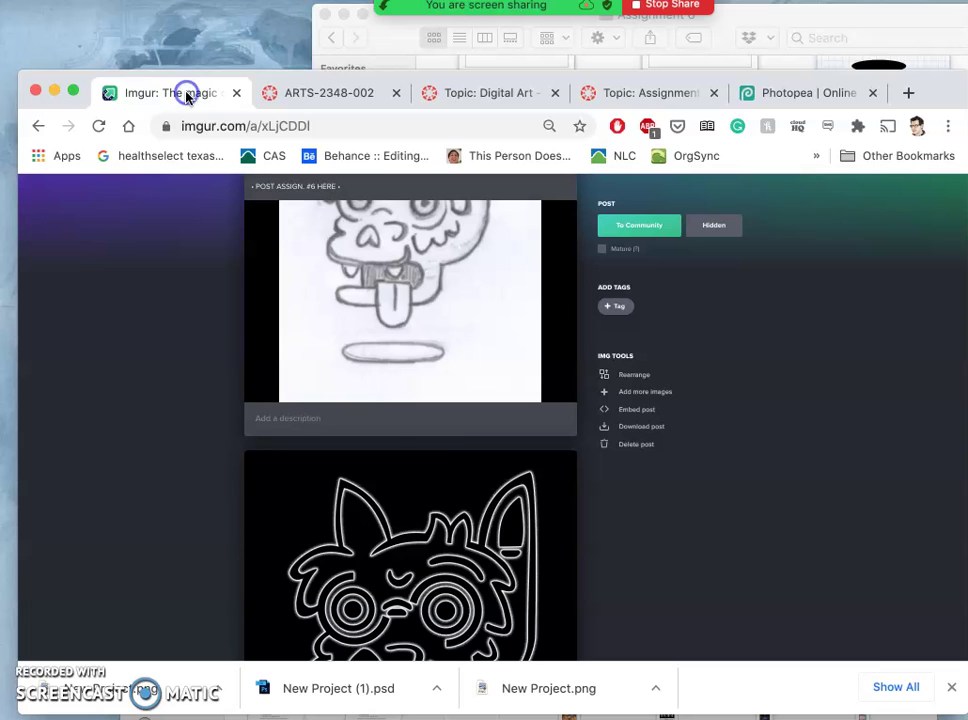
scroll(435, 430, up, 2)
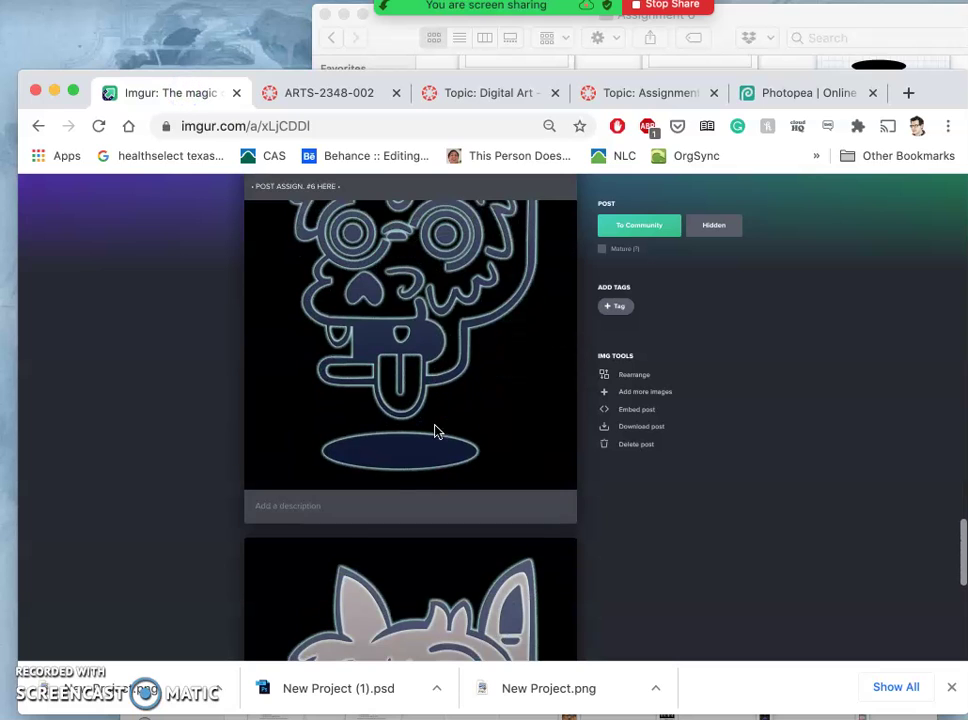
scroll(408, 472, down, 5)
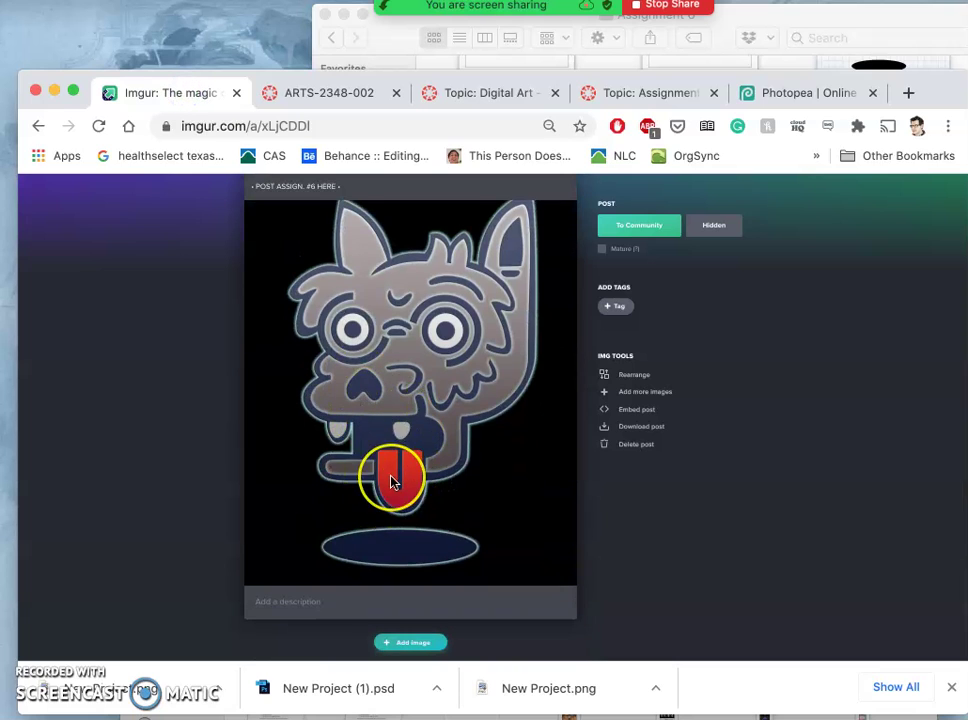
scroll(392, 482, up, 4)
scroll(392, 482, down, 4)
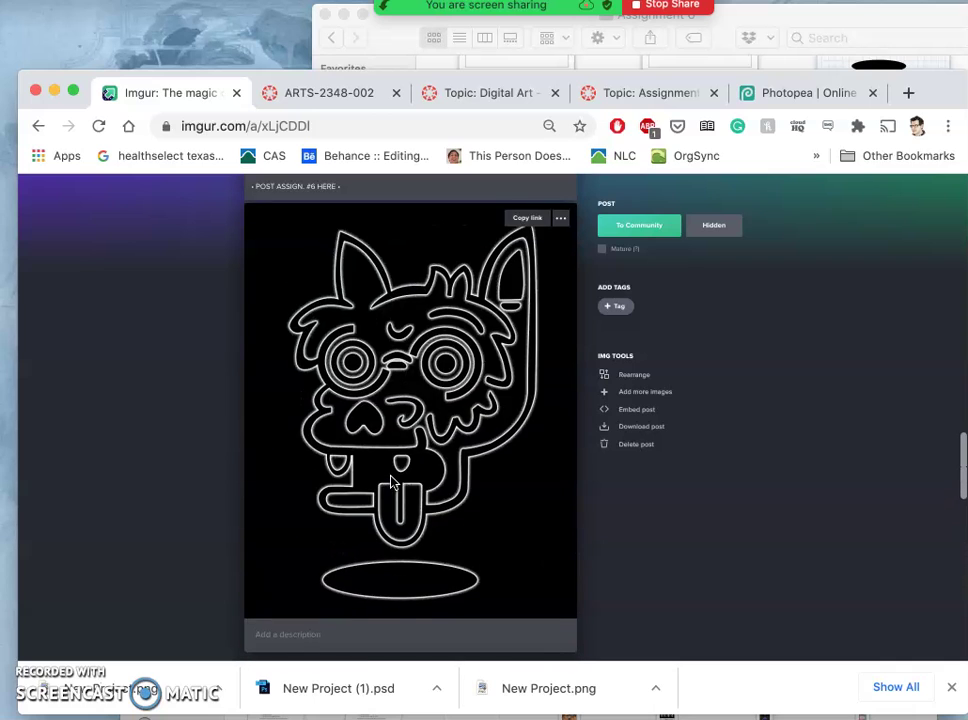
scroll(392, 482, down, 2)
scroll(392, 482, up, 2)
scroll(392, 482, down, 1)
scroll(392, 482, up, 1)
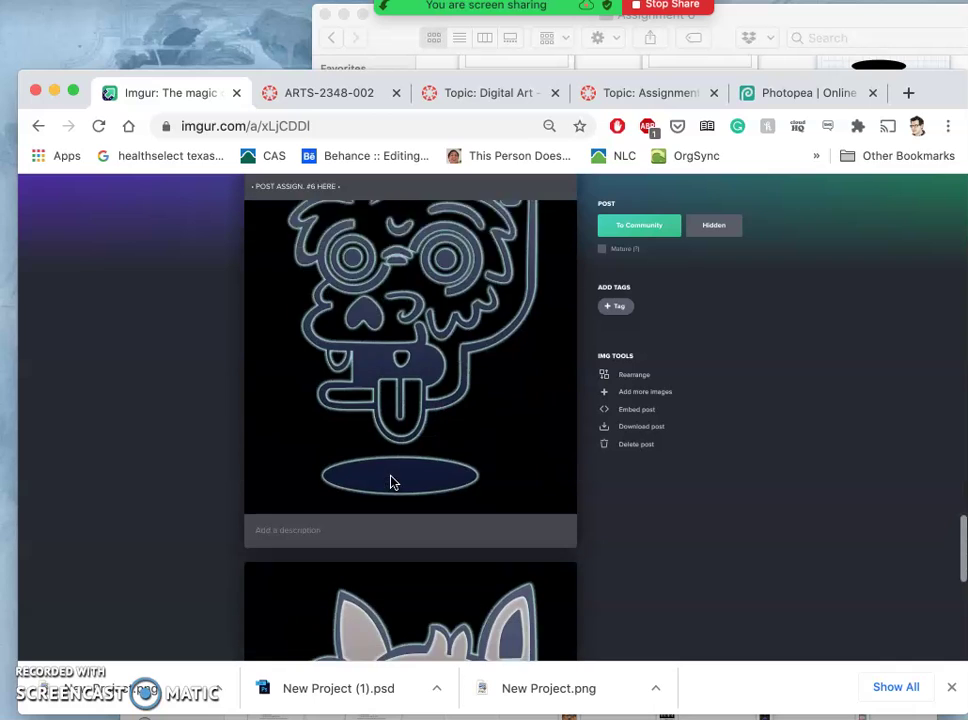
scroll(392, 482, down, 6)
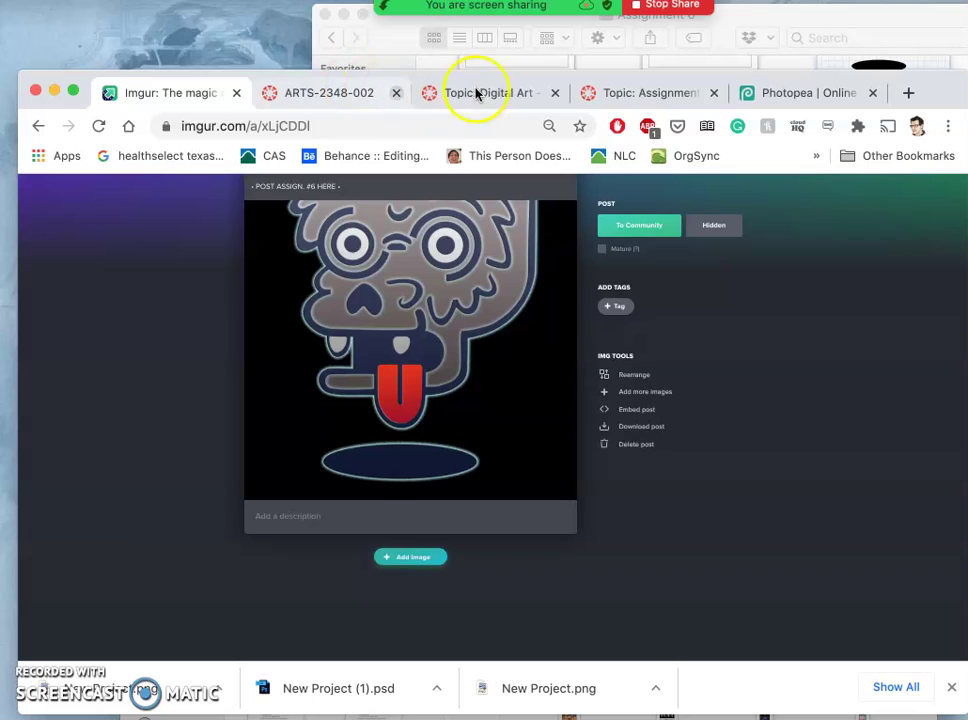
click(618, 93)
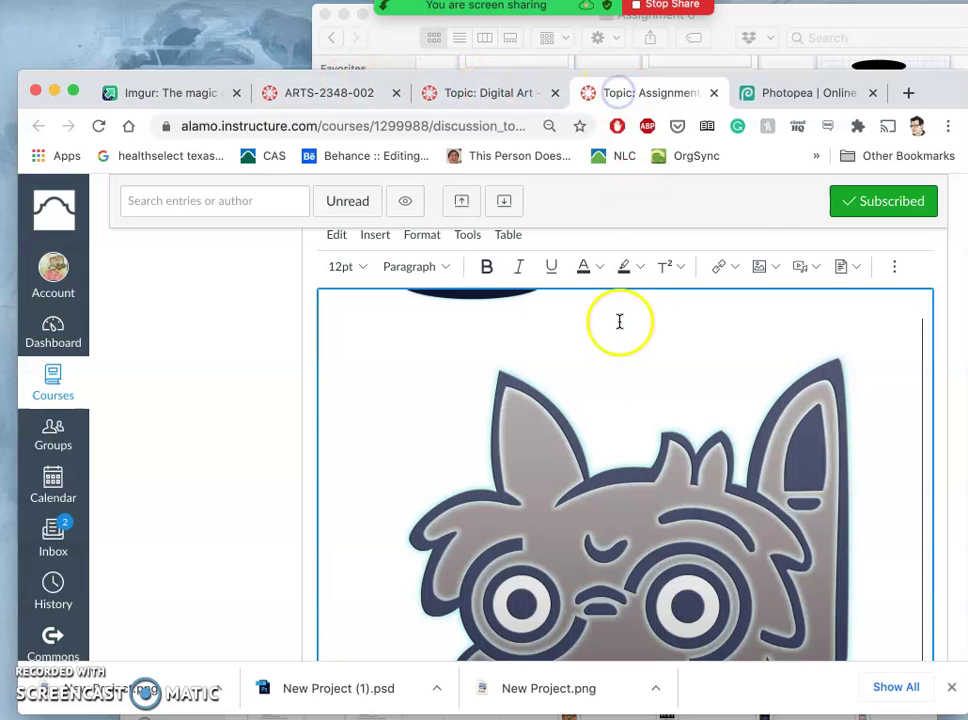
Shrink the first newly inserted monster image to about 365×454.
click(691, 447)
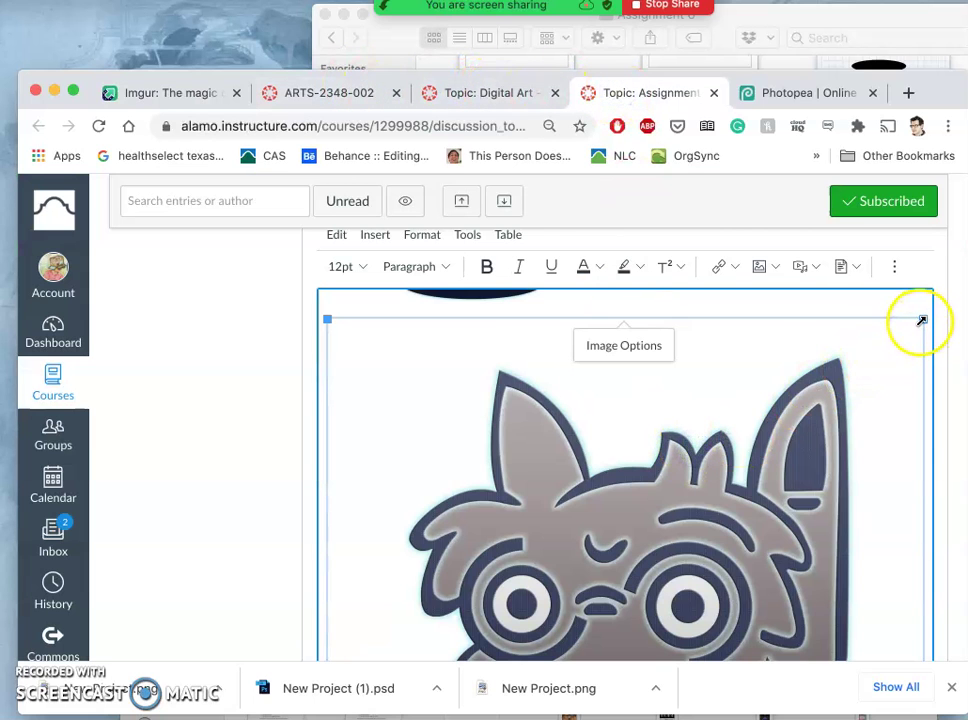
drag(922, 320, 630, 543)
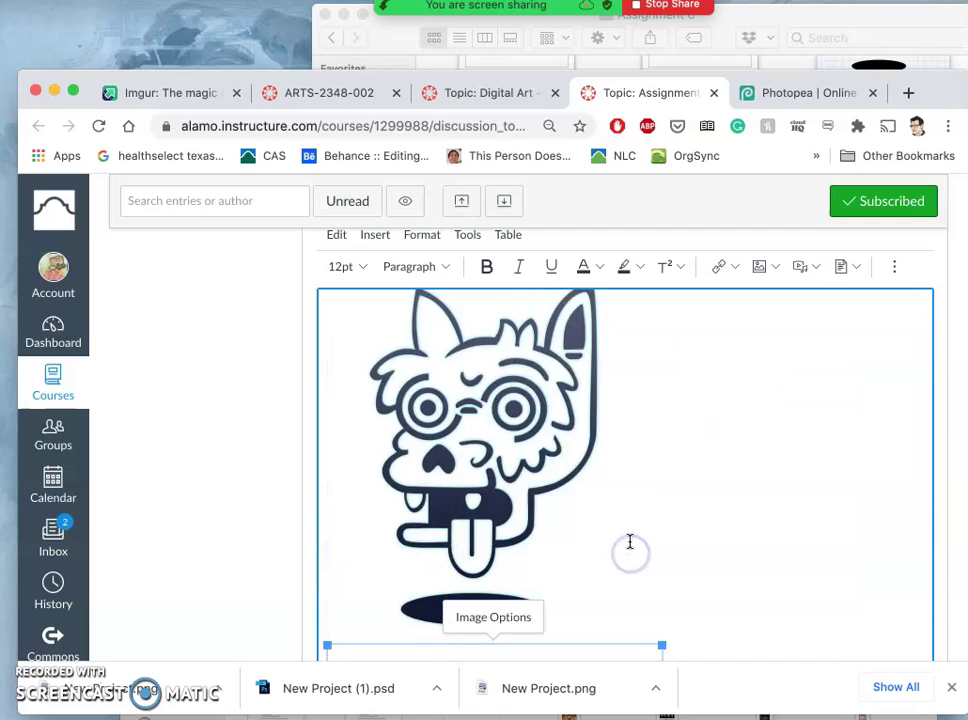
scroll(630, 543, down, 5)
scroll(629, 540, up, 5)
scroll(629, 540, down, 3)
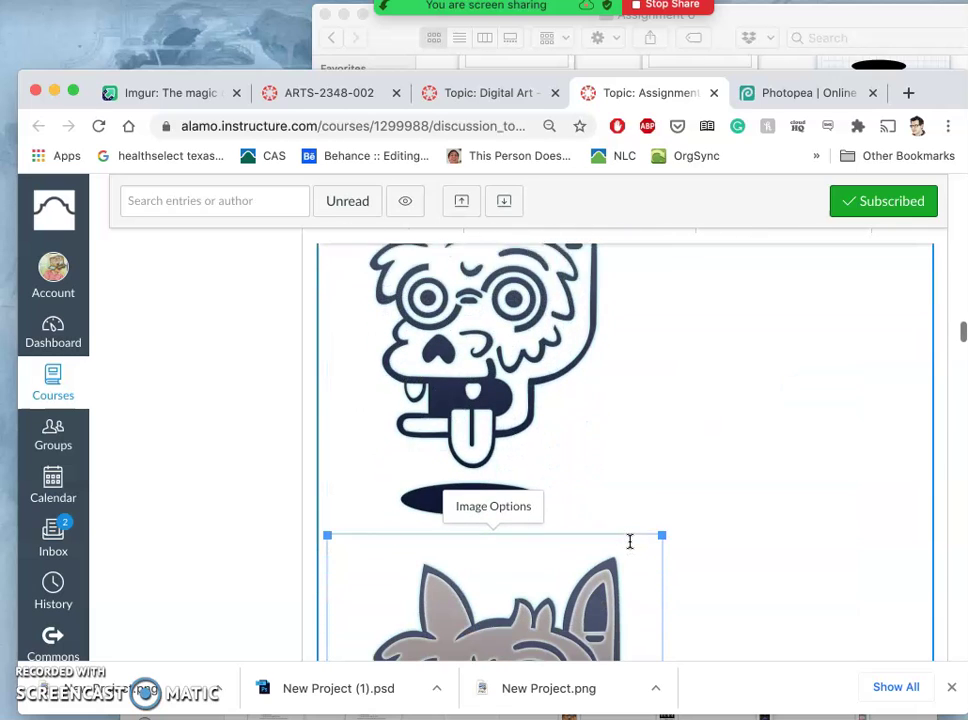
scroll(630, 541, down, 3)
Resize the second monster image to about 361×449, matching the outline logo, then deselect it.
click(655, 462)
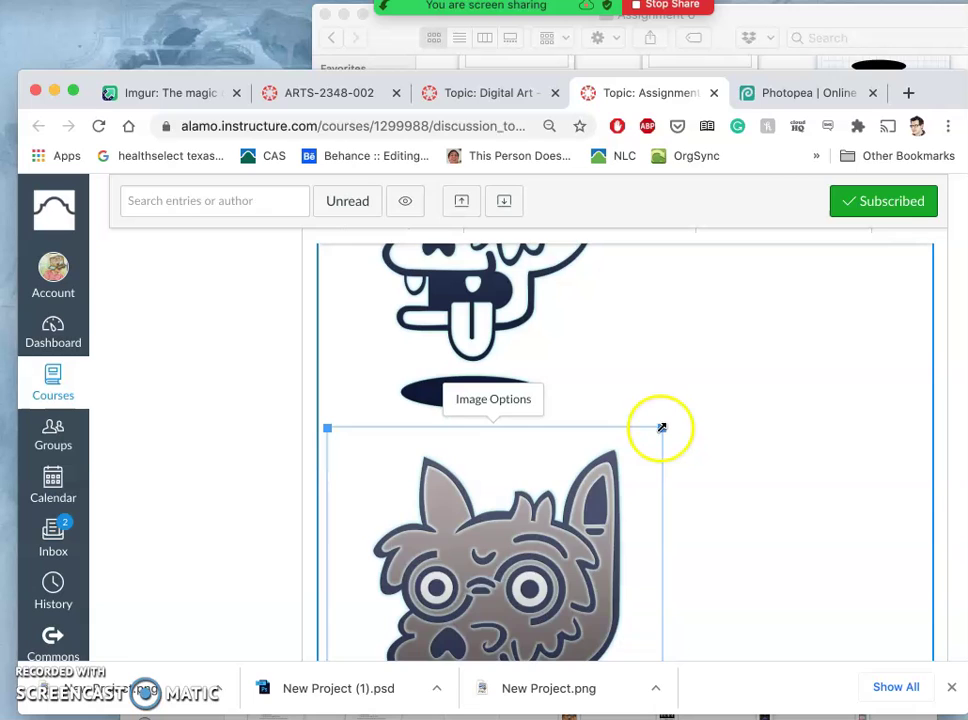
drag(661, 428, 621, 464)
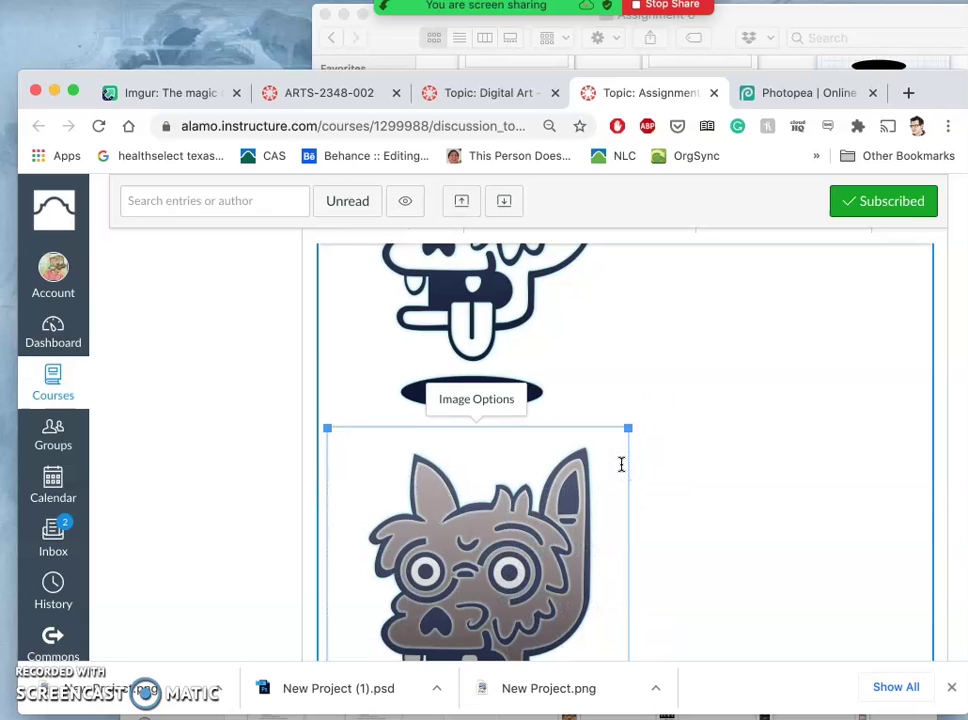
scroll(635, 410, up, 3)
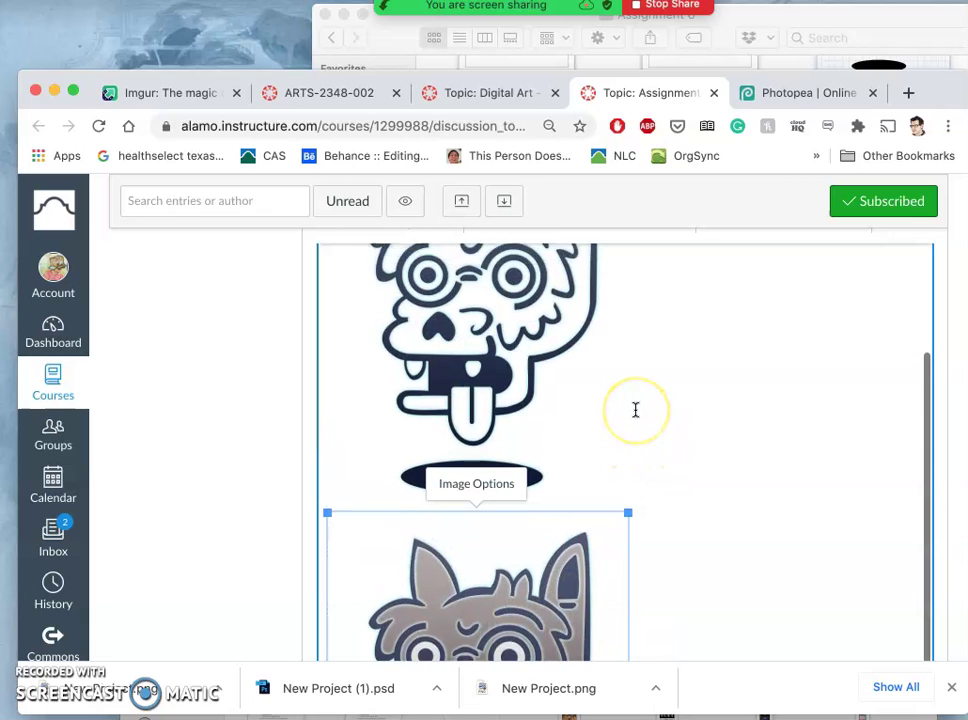
scroll(635, 408, down, 1)
drag(628, 466, 636, 453)
click(674, 443)
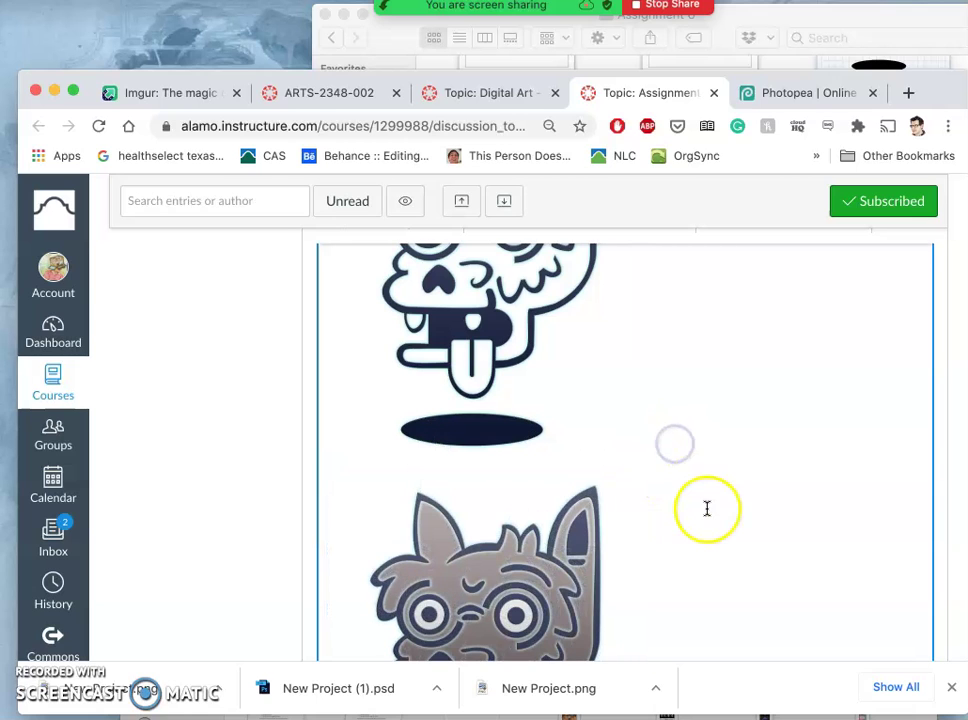
scroll(705, 508, down, 6)
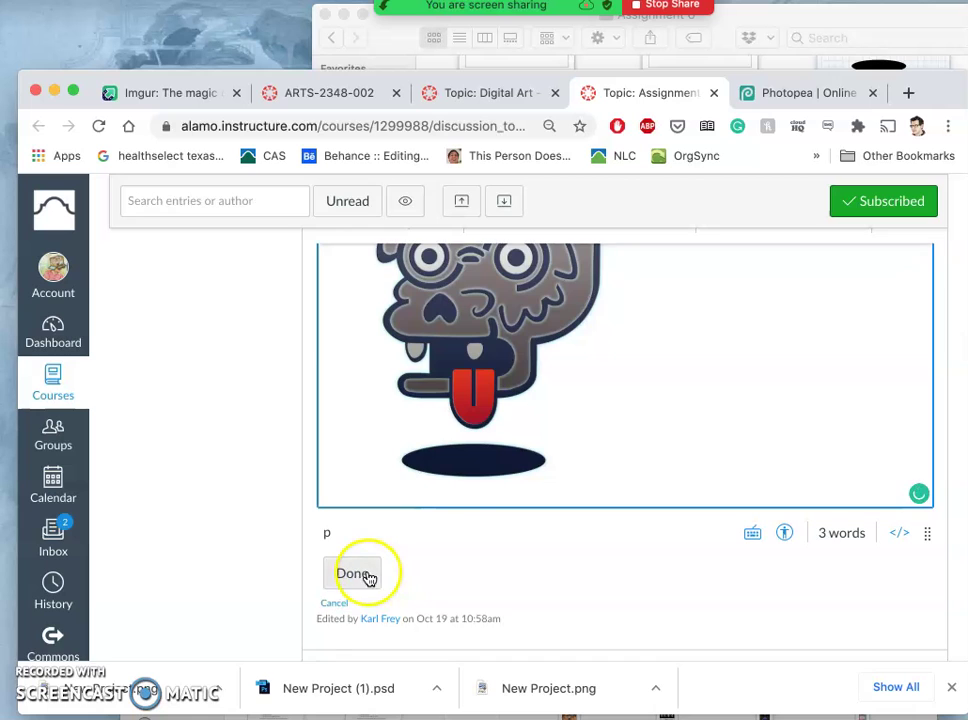
Save the edited Canvas reply, review the posted monster variations, and return to the Photopea dog project.
click(367, 578)
scroll(607, 441, down, 5)
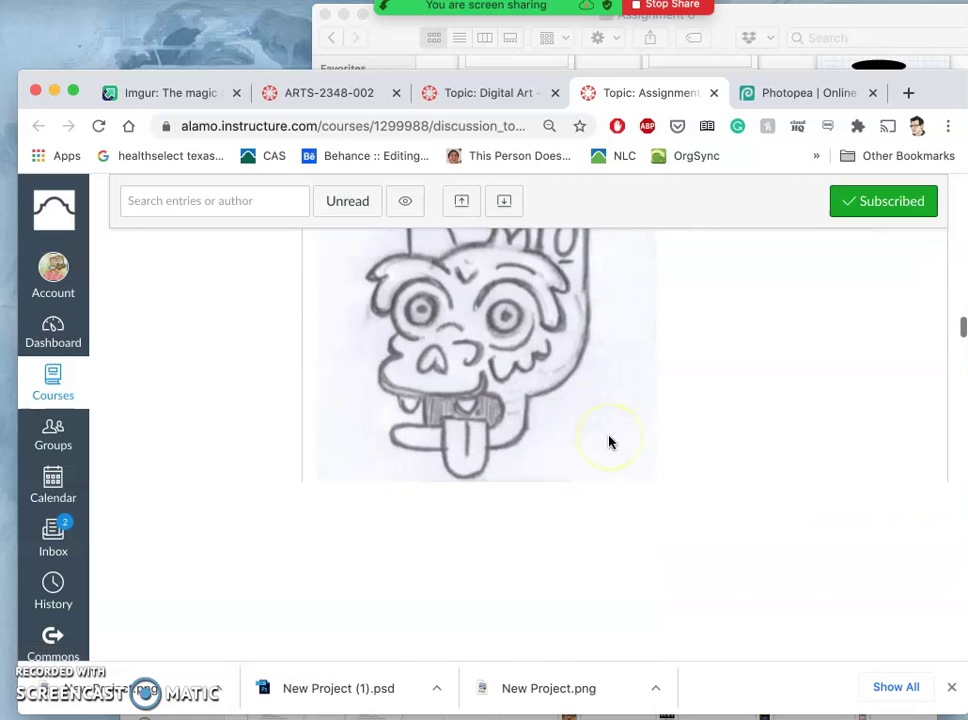
scroll(610, 442, down, 8)
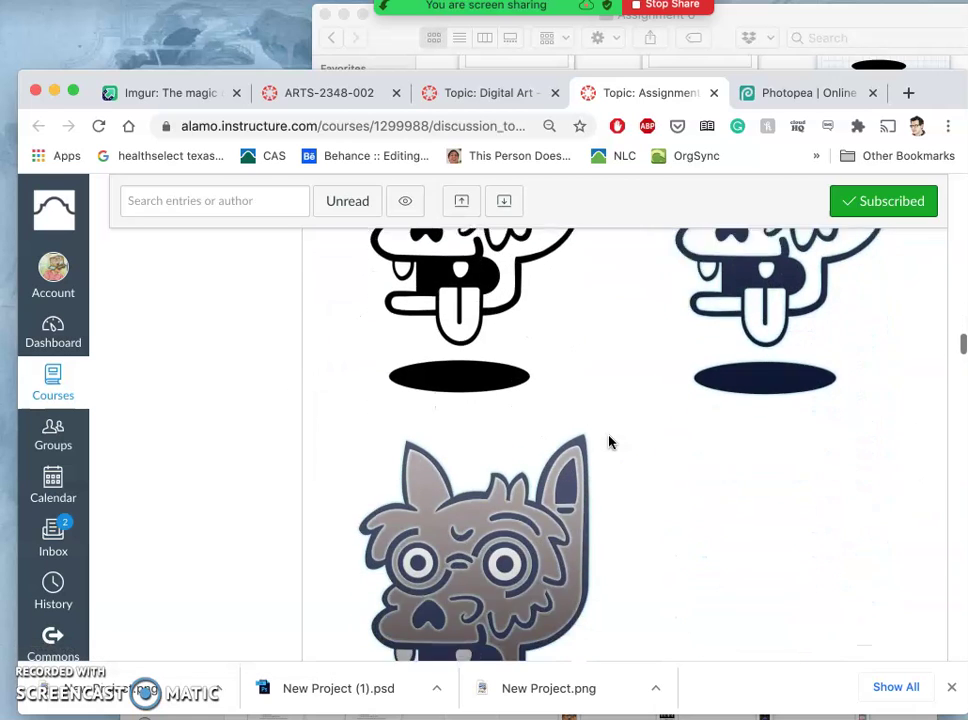
scroll(610, 442, down, 3)
scroll(610, 442, up, 8)
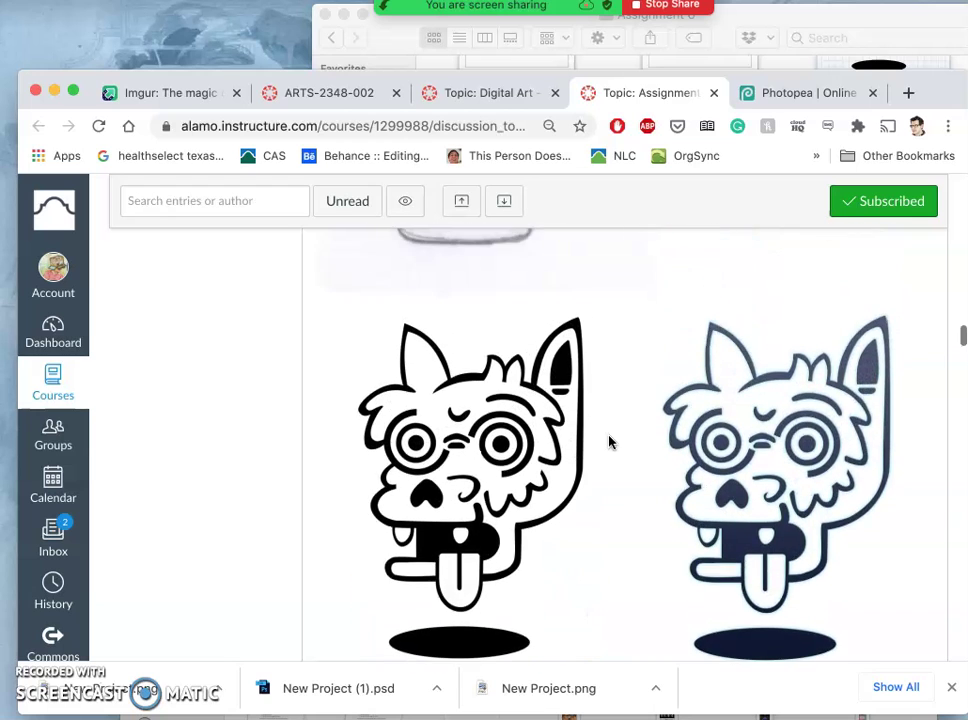
scroll(610, 442, down, 5)
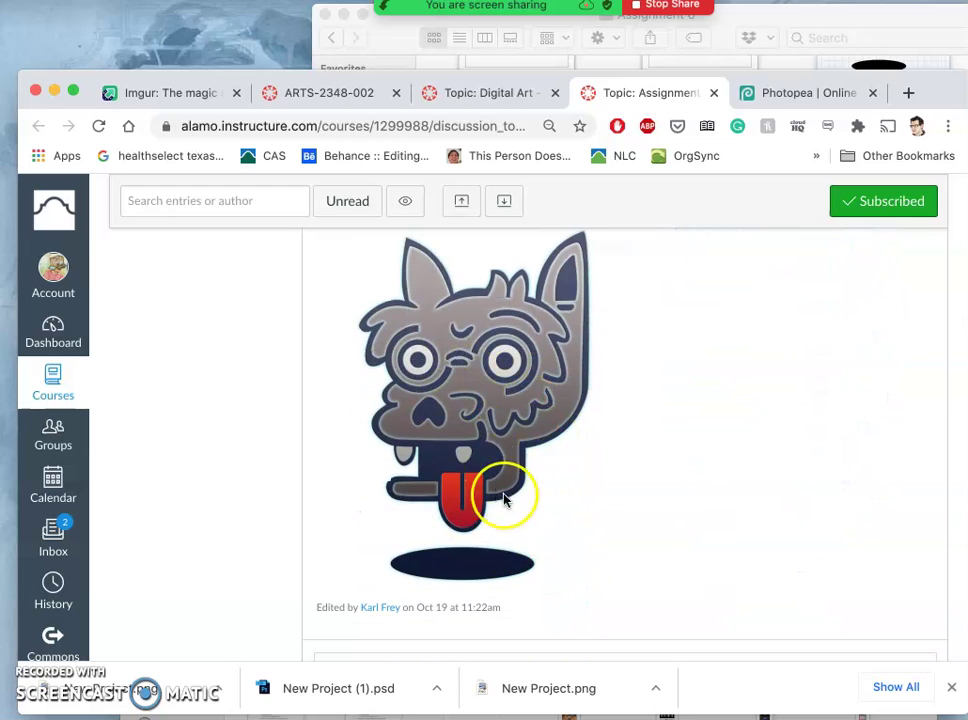
scroll(505, 498, up, 5)
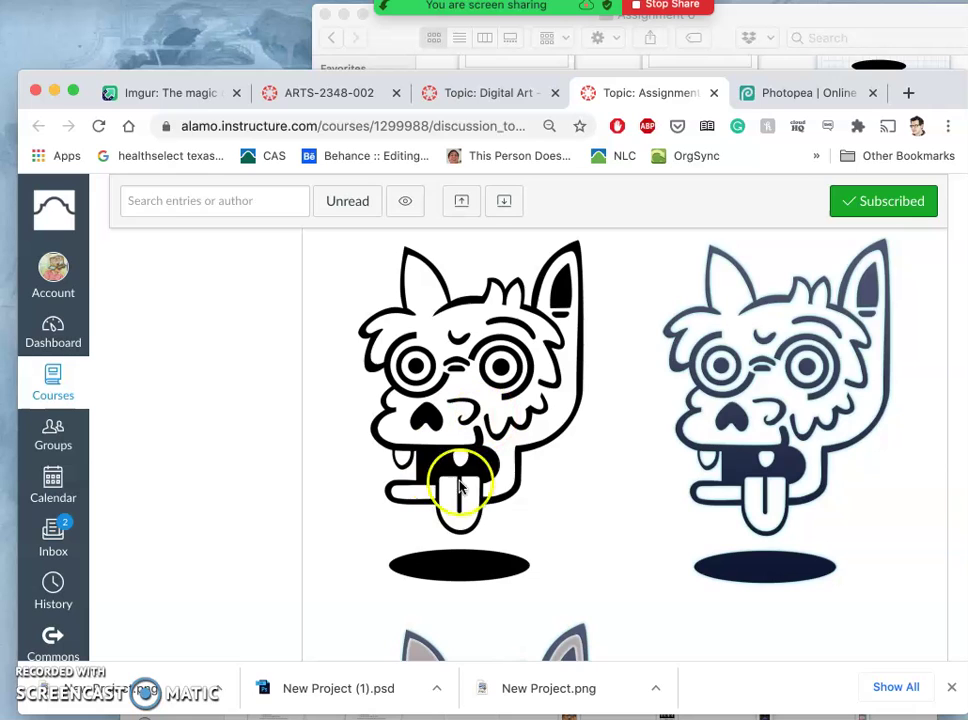
scroll(459, 500, down, 5)
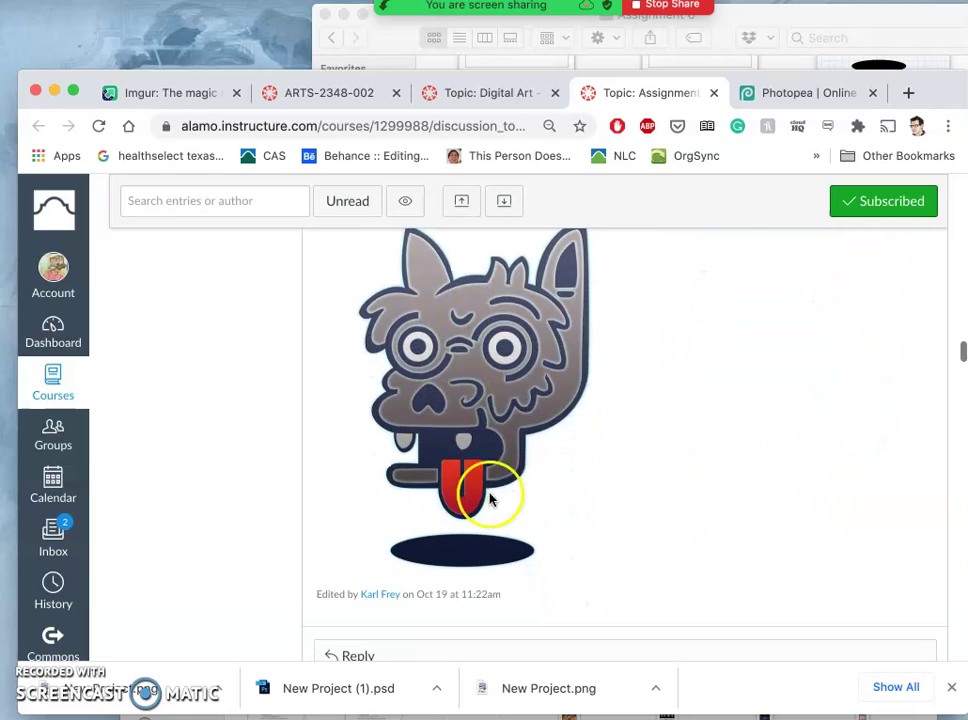
scroll(644, 500, down, 4)
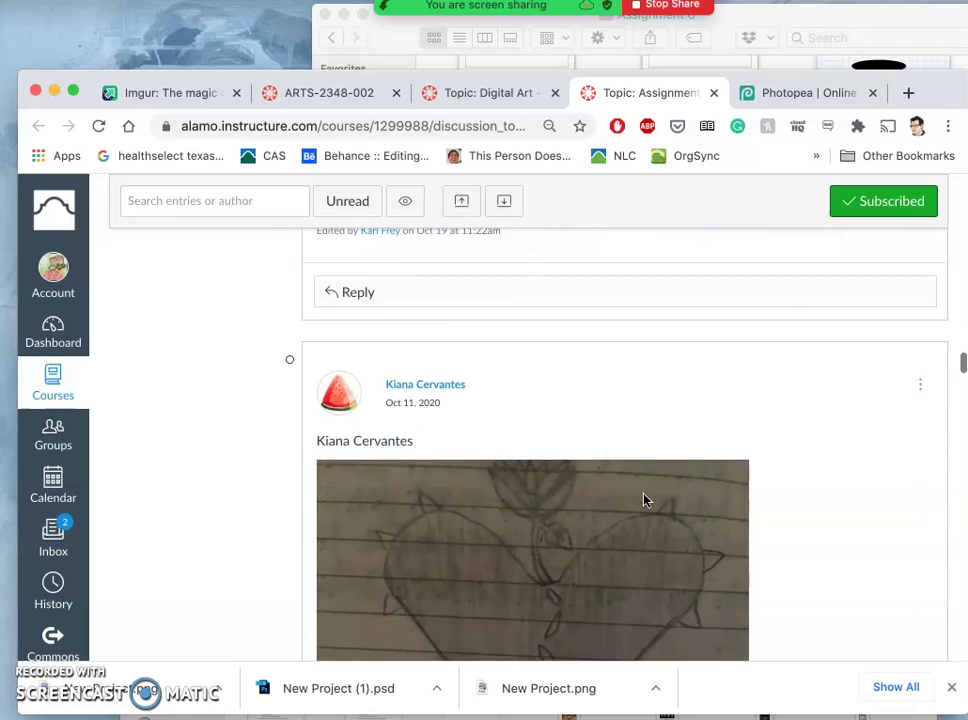
scroll(644, 500, up, 6)
scroll(644, 500, up, 4)
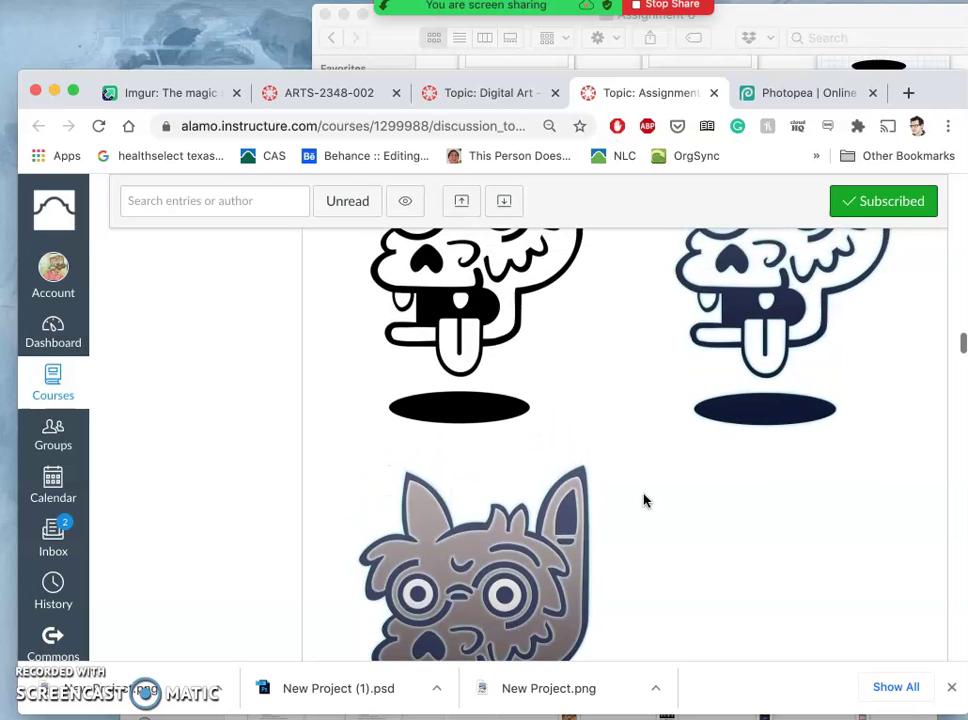
scroll(644, 500, down, 4)
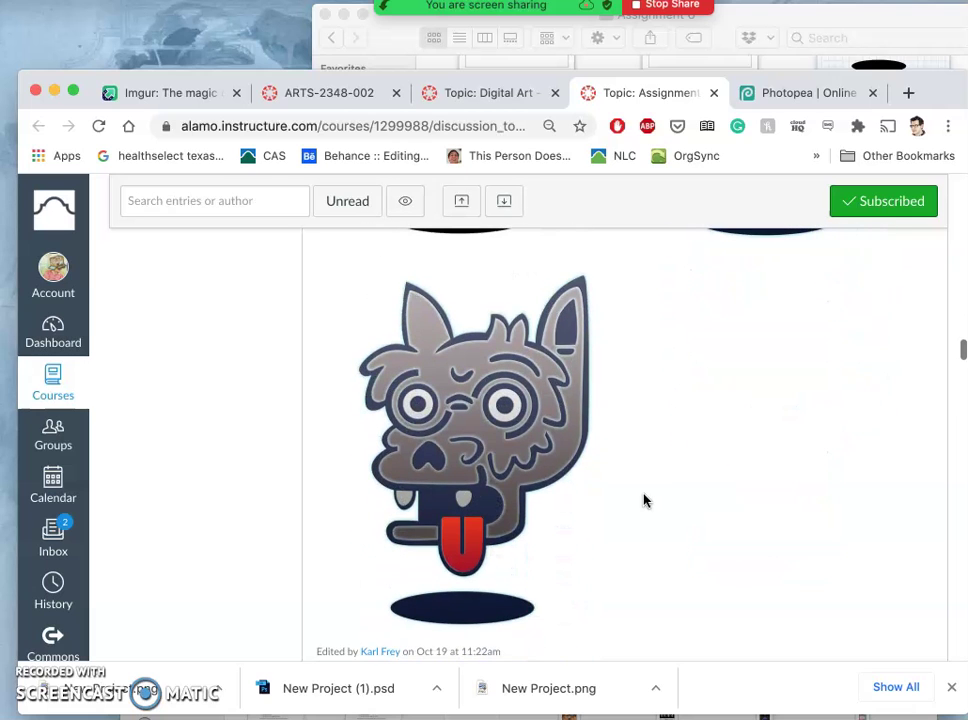
click(800, 95)
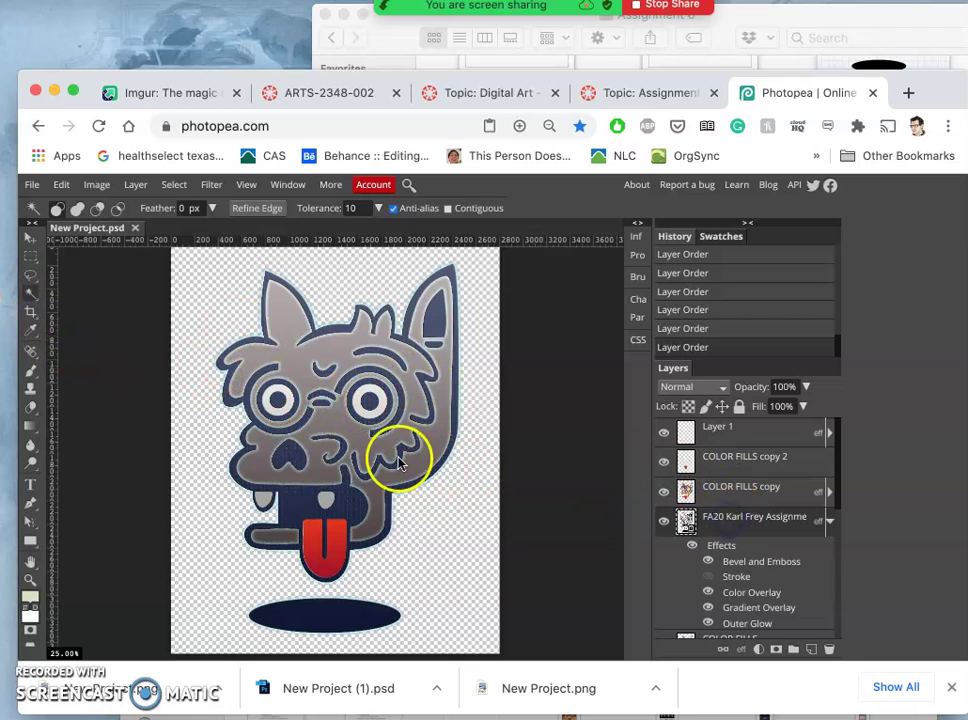
Toggle the FA20 layer, turn on Magic Wand Contiguous, and select both of the dog's pupils.
click(663, 522)
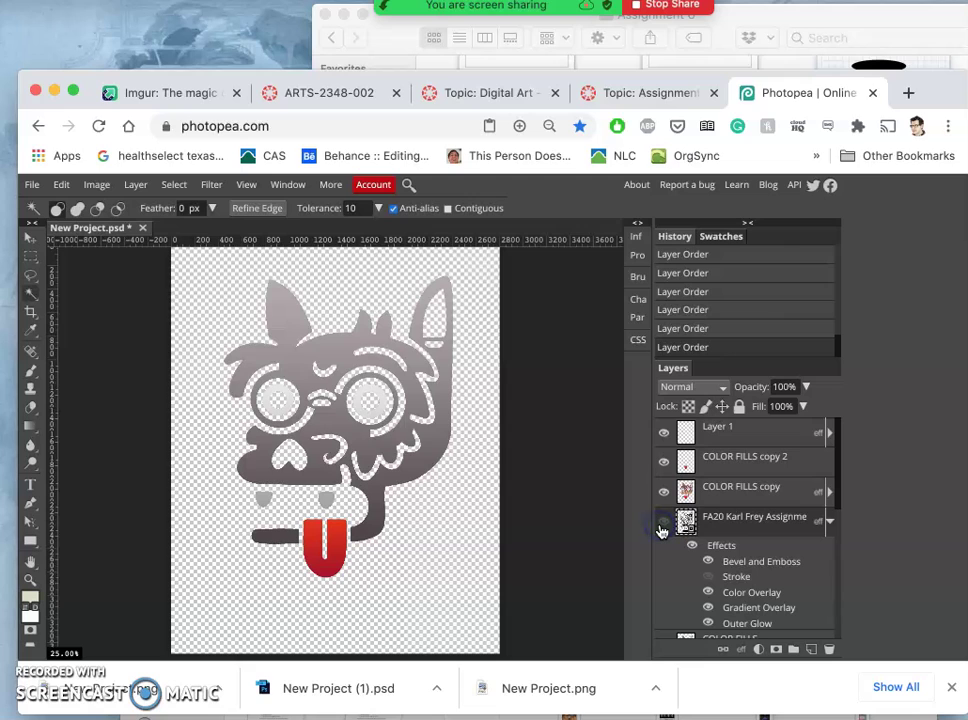
click(662, 525)
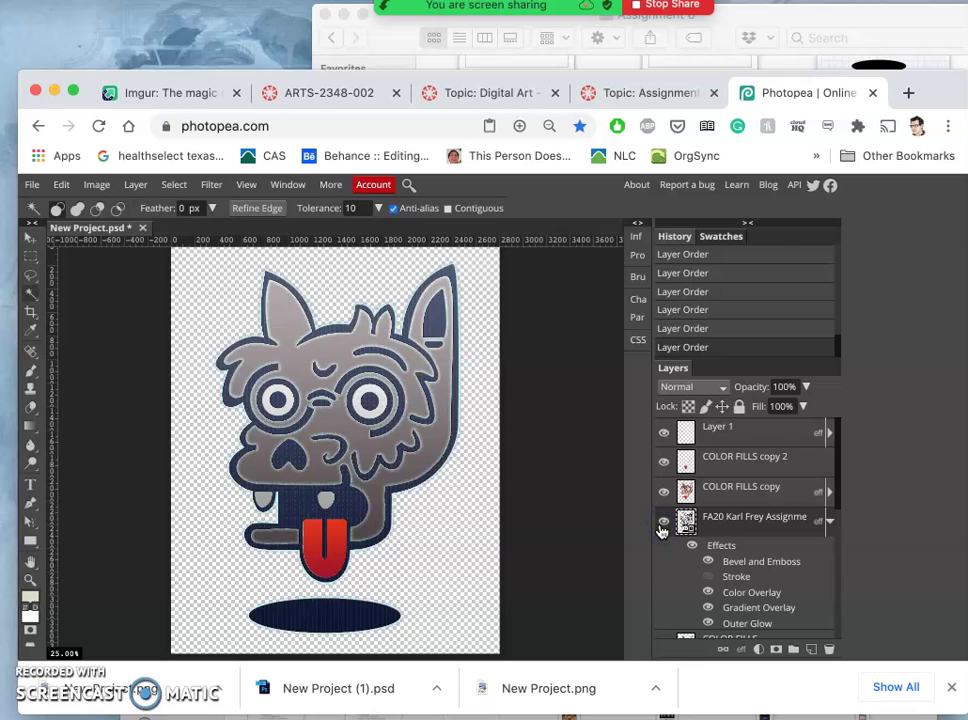
mouse_move(662, 530)
mouse_down()
mouse_move(690, 493)
mouse_move(709, 523)
mouse_move(704, 499)
mouse_move(727, 522)
mouse_up()
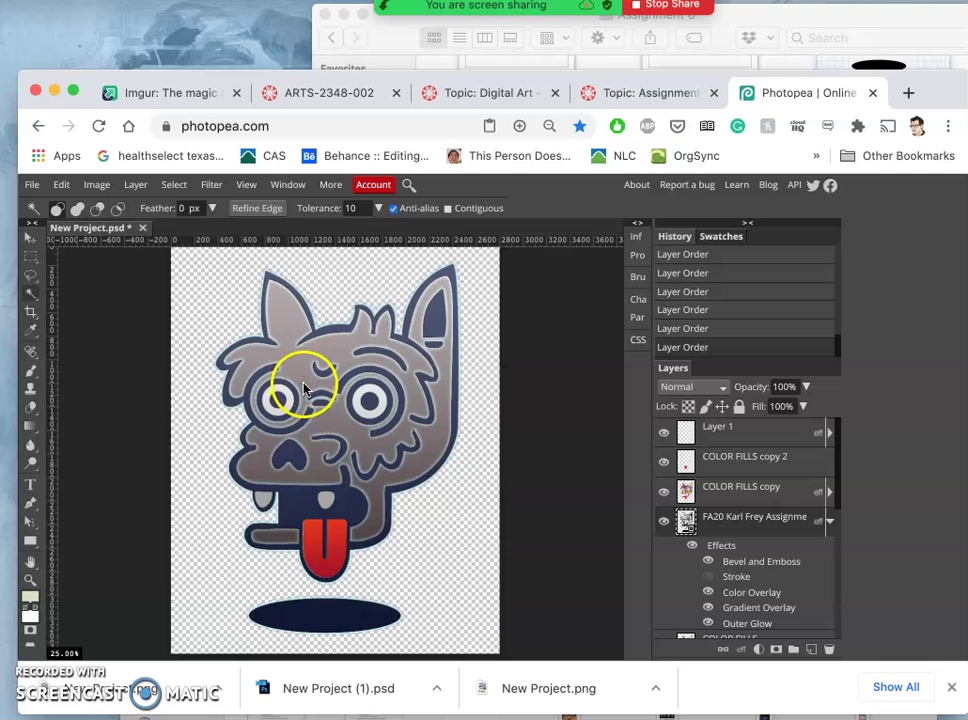
click(279, 401)
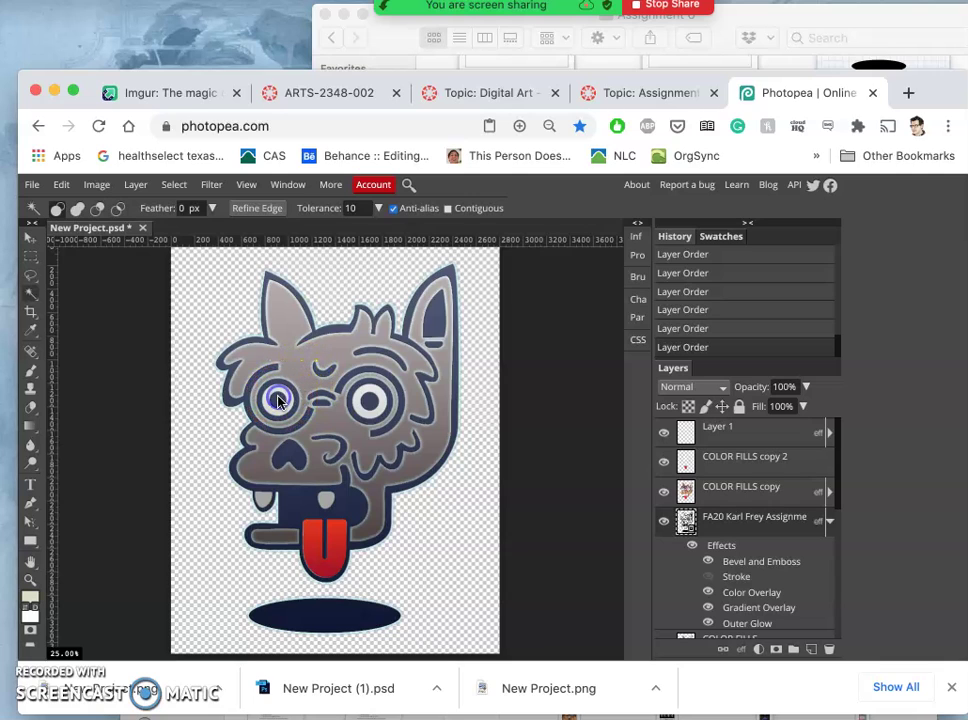
click(447, 208)
click(373, 403)
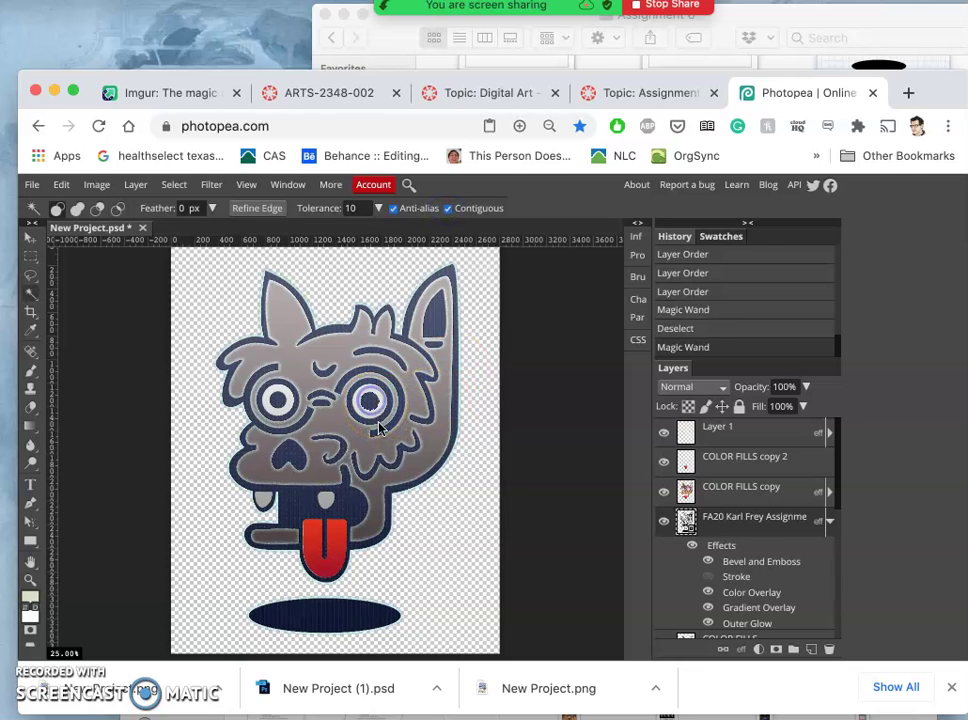
click(278, 402)
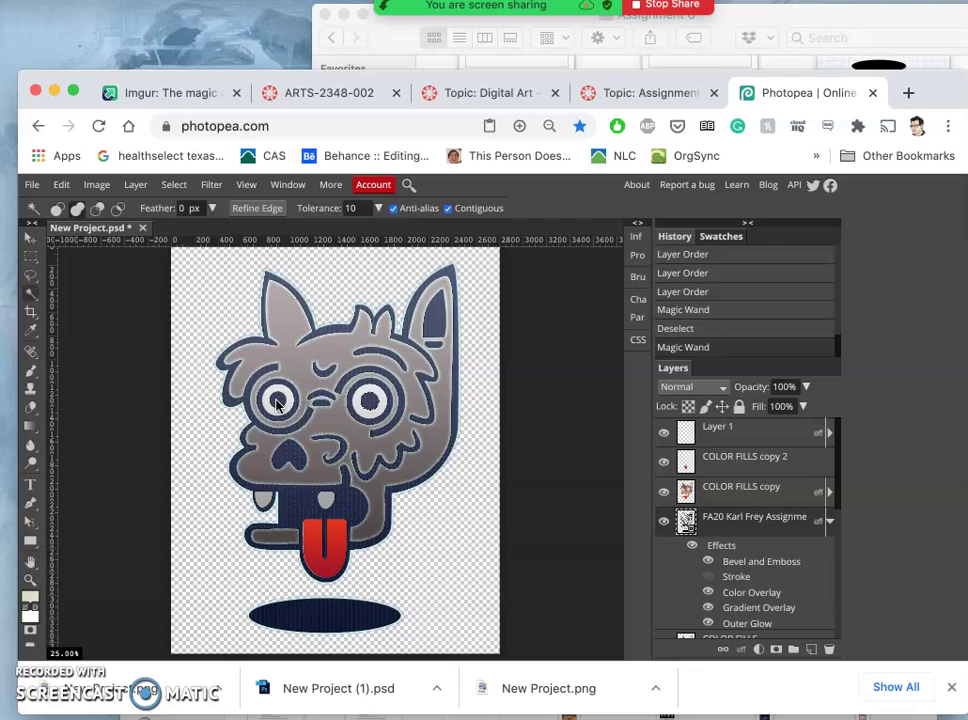
click(278, 400)
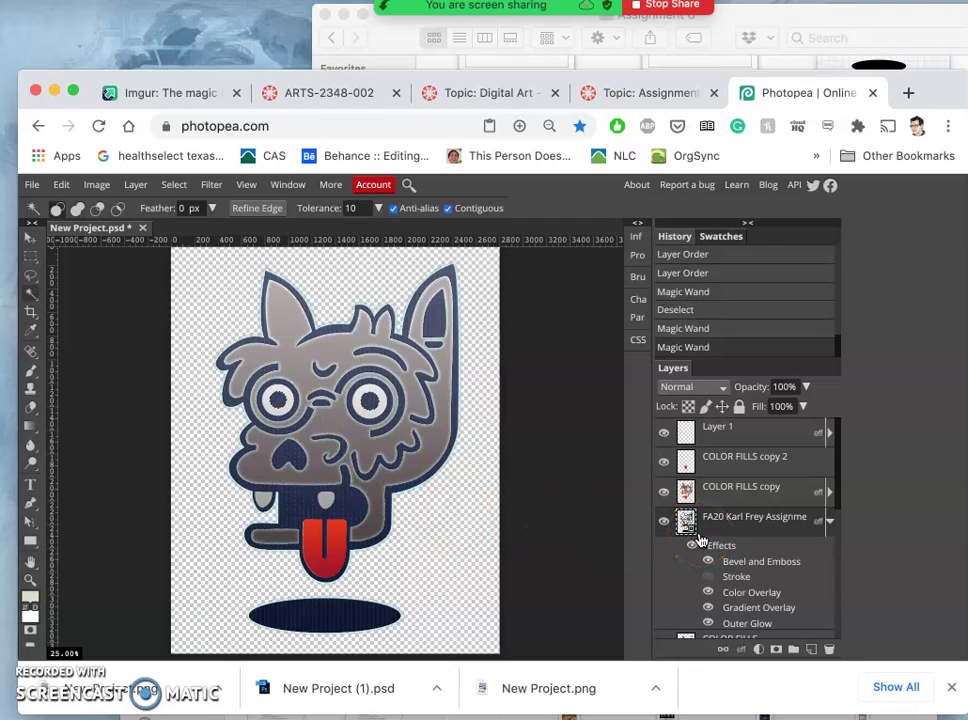
Copy the pupil selection to a new Layer 2 with Cmd+J and open its Color Overlay settings.
key(super+j)
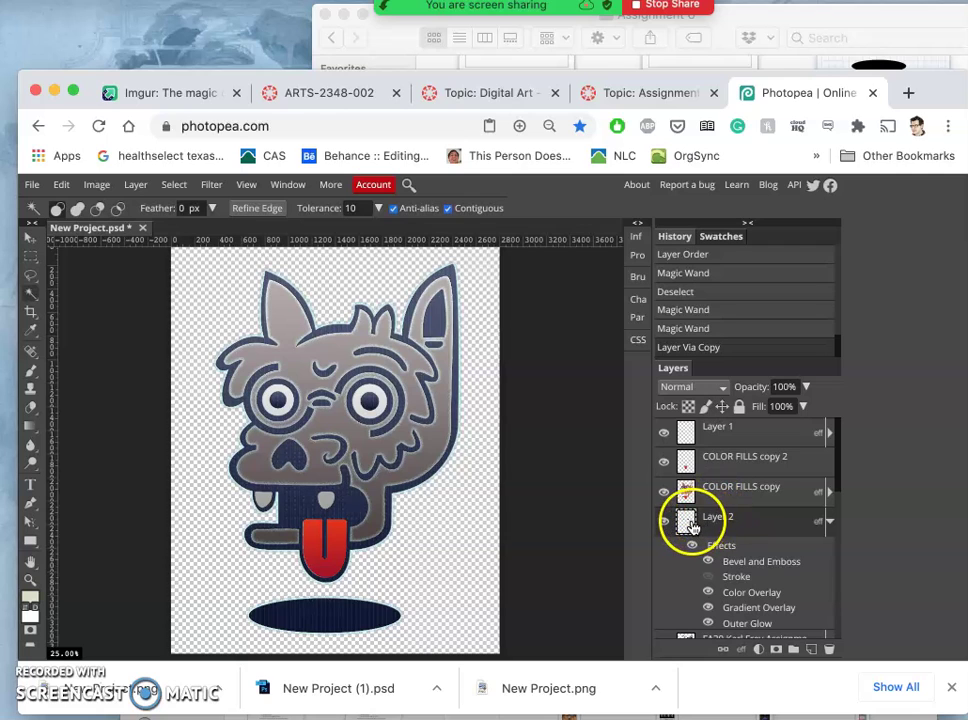
scroll(718, 535, down, 2)
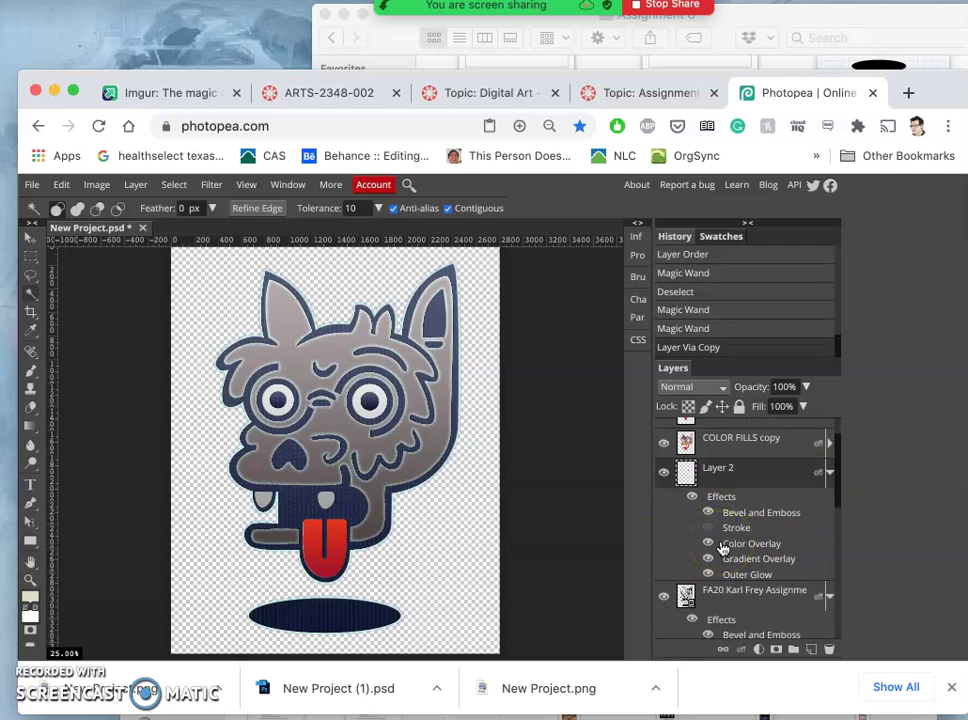
scroll(390, 465, up, 3)
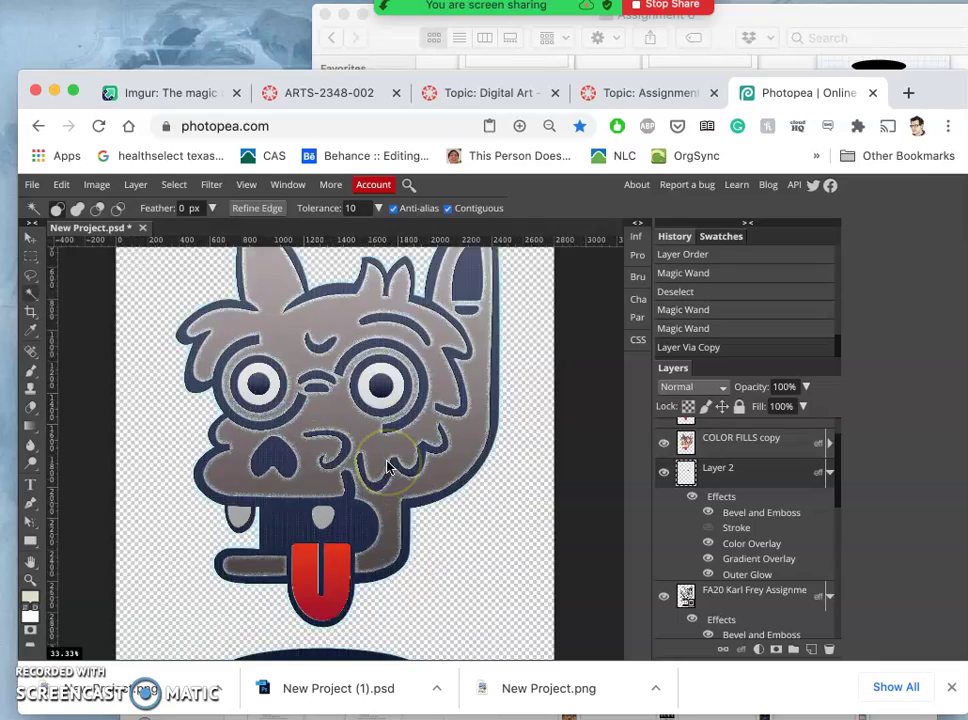
scroll(390, 465, up, 2)
scroll(392, 458, up, 2)
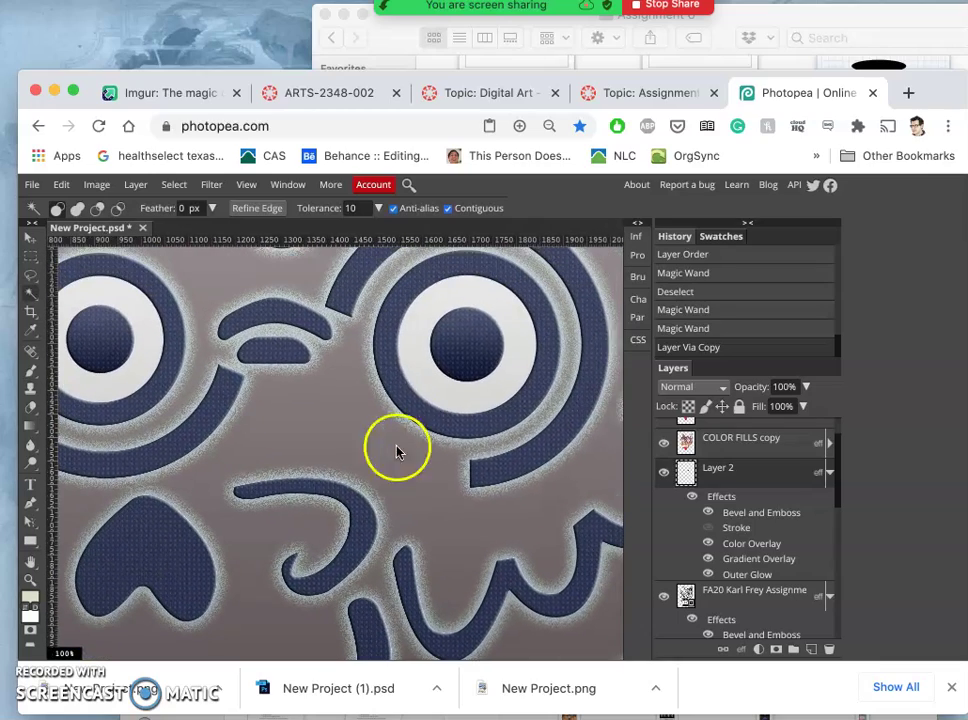
click(737, 546)
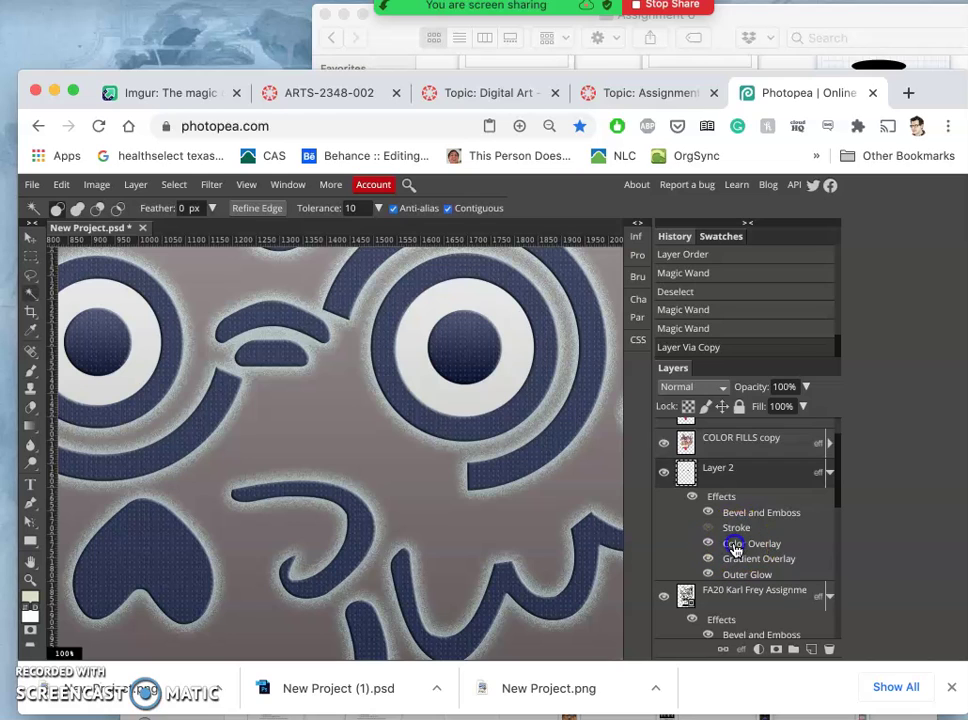
double_click(737, 546)
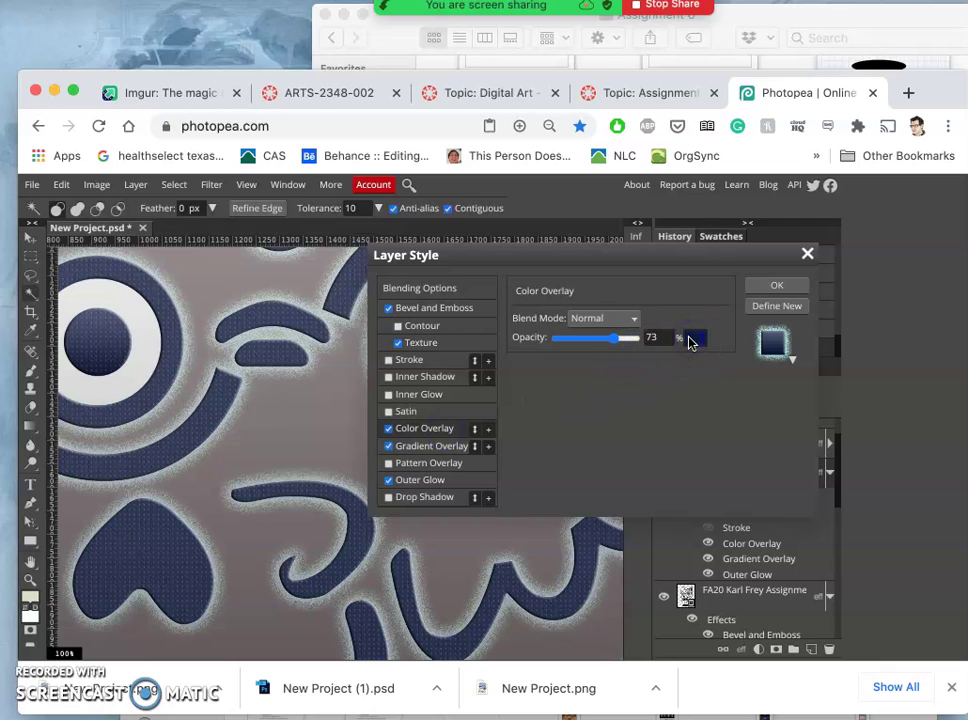
Set Layer 2's Color Overlay to dark red 440e0e and confirm the Layer Style.
click(690, 342)
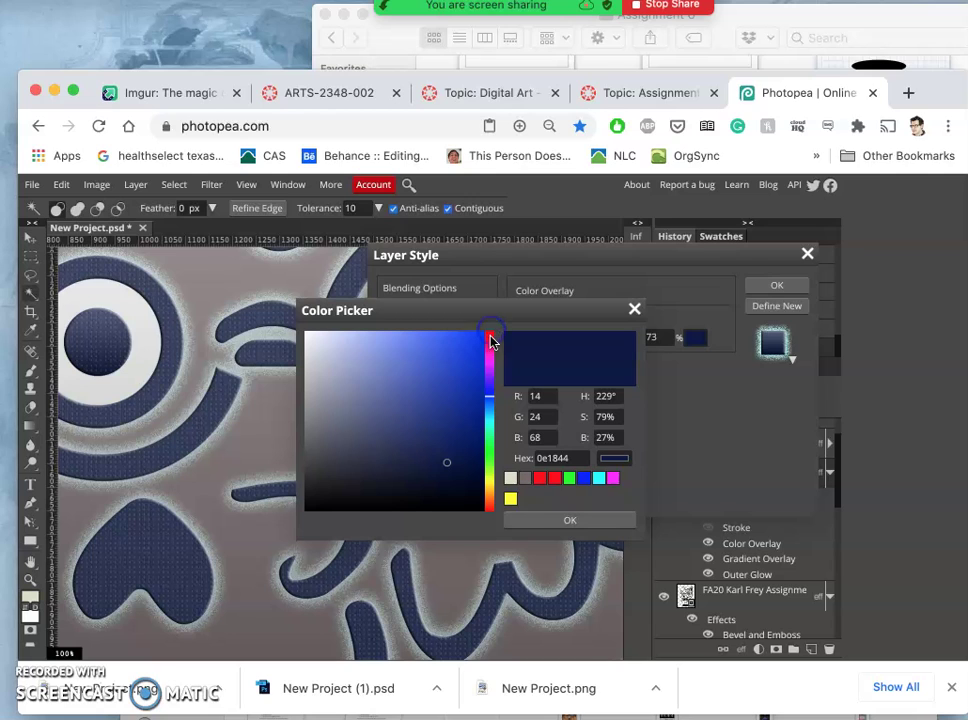
click(489, 509)
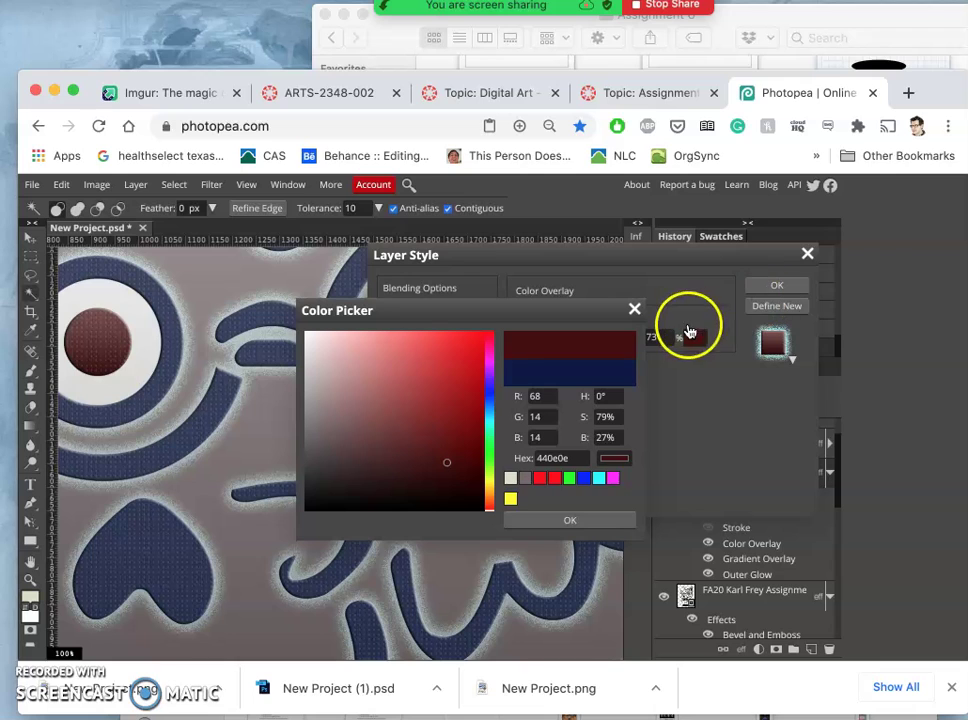
click(590, 521)
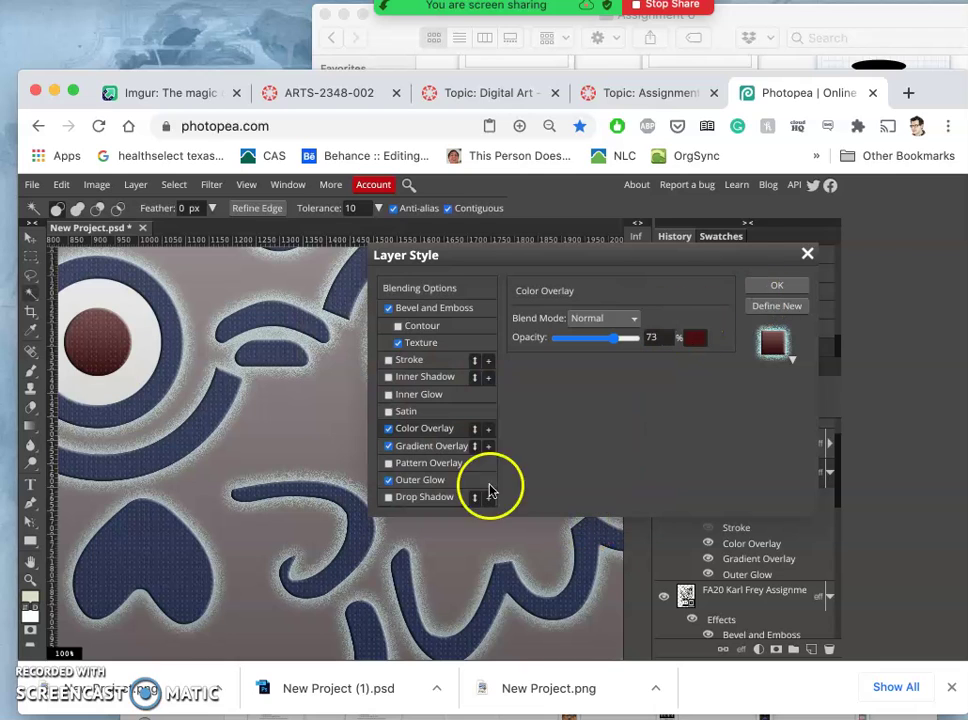
click(780, 291)
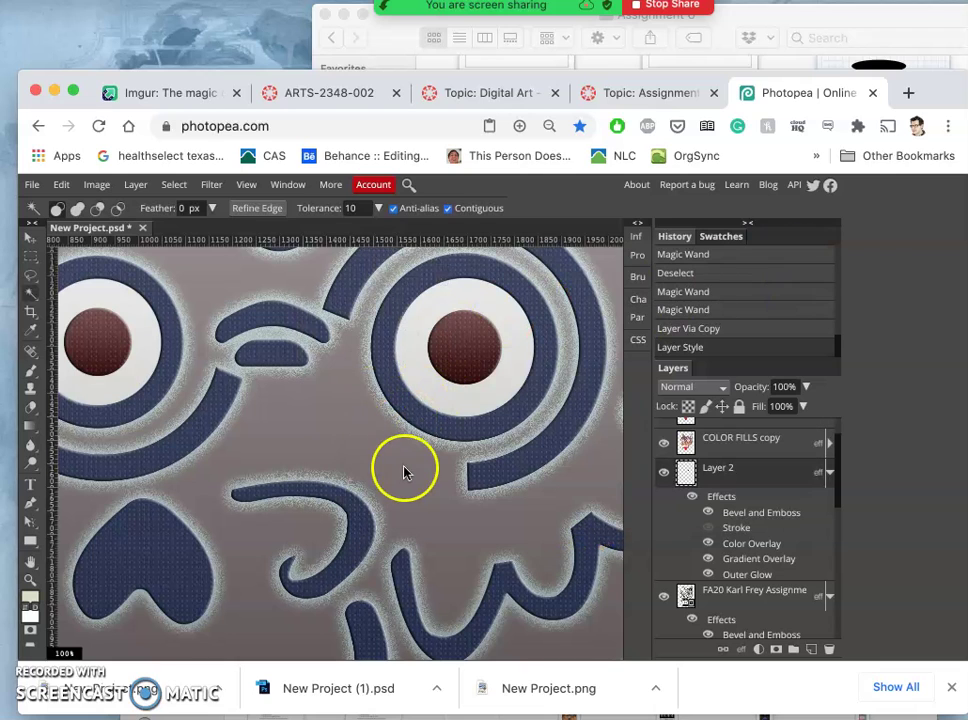
Zoom out and briefly hide then reshow the COLOR FILLS copy 2 layer to compare the dark red pupils.
scroll(413, 471, down, 1)
scroll(413, 473, down, 3)
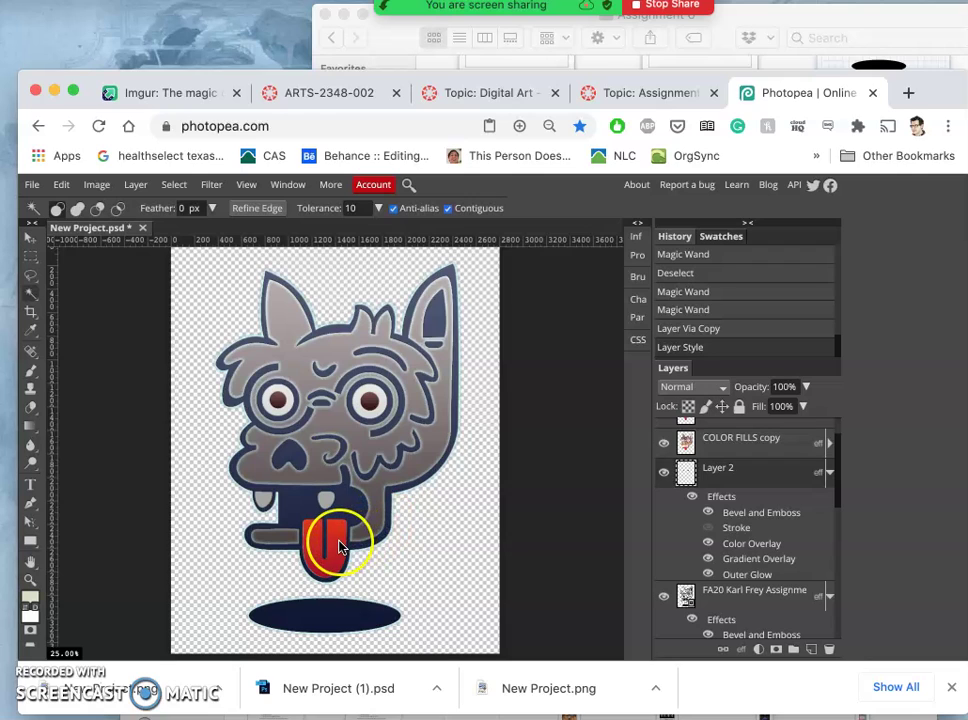
scroll(715, 515, up, 2)
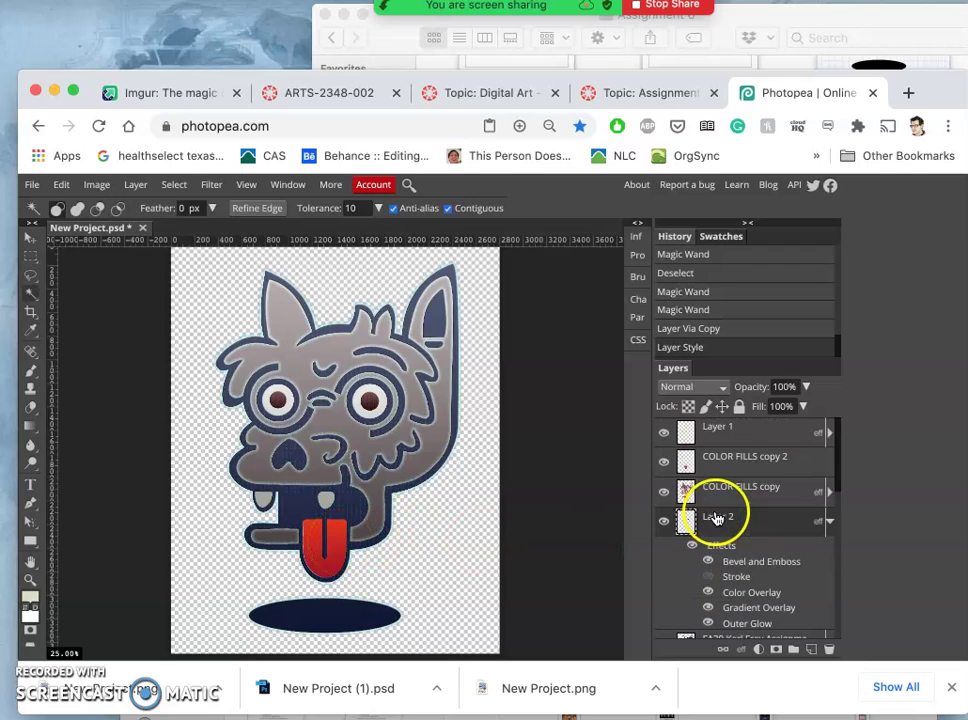
click(662, 459)
click(662, 459)
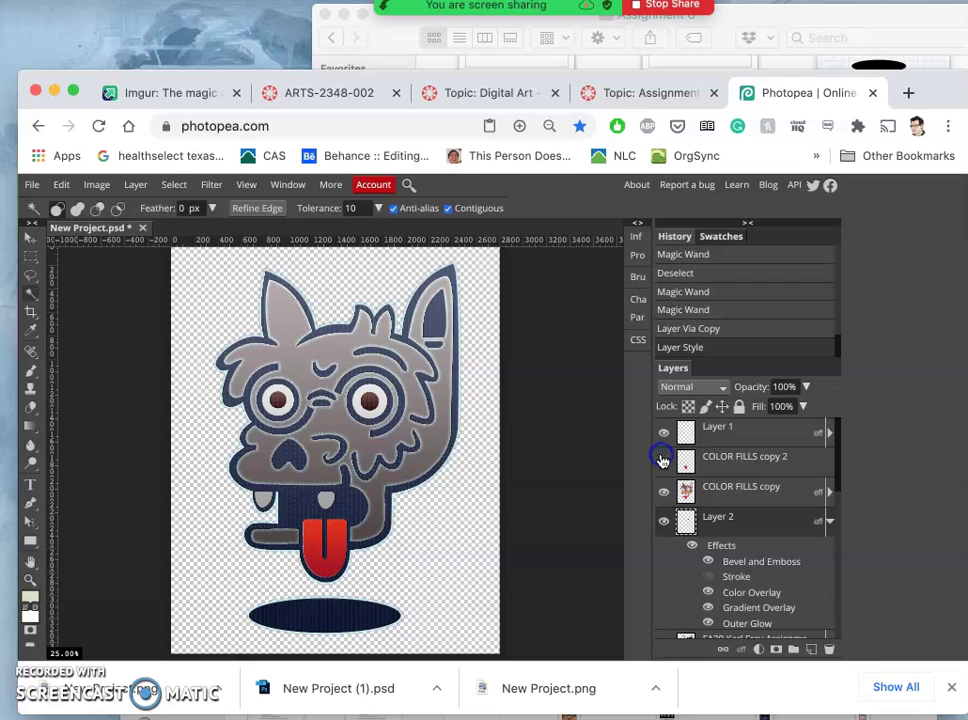
Open Layer Style Blending Options for COLOR FILLS copy 2, showing Normal mode at 100% opacity and fill.
double_click(745, 460)
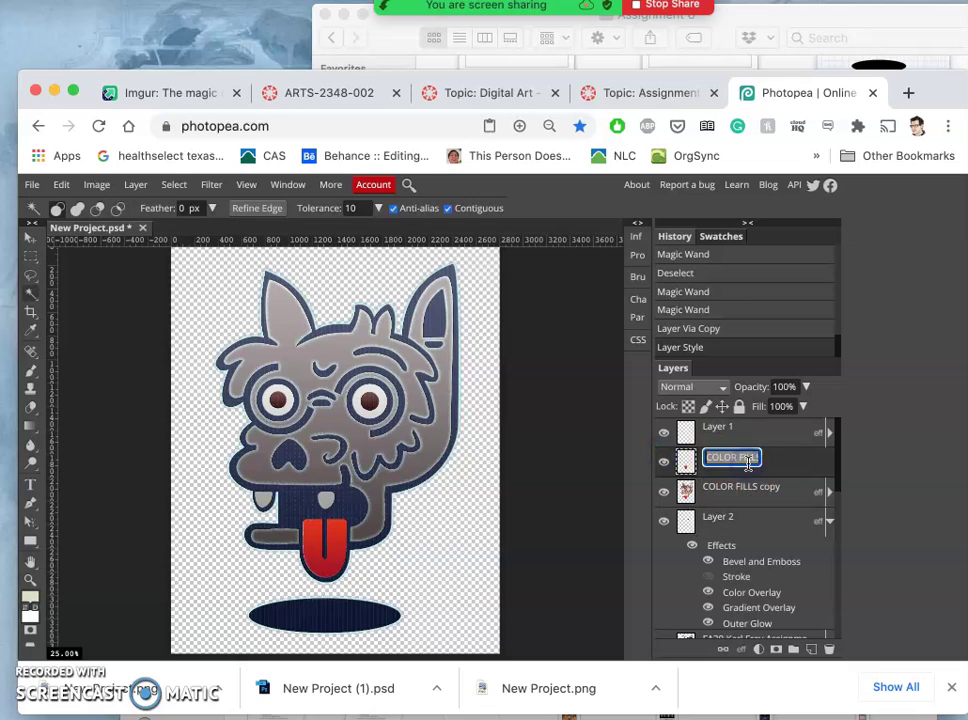
click(795, 460)
double_click(795, 460)
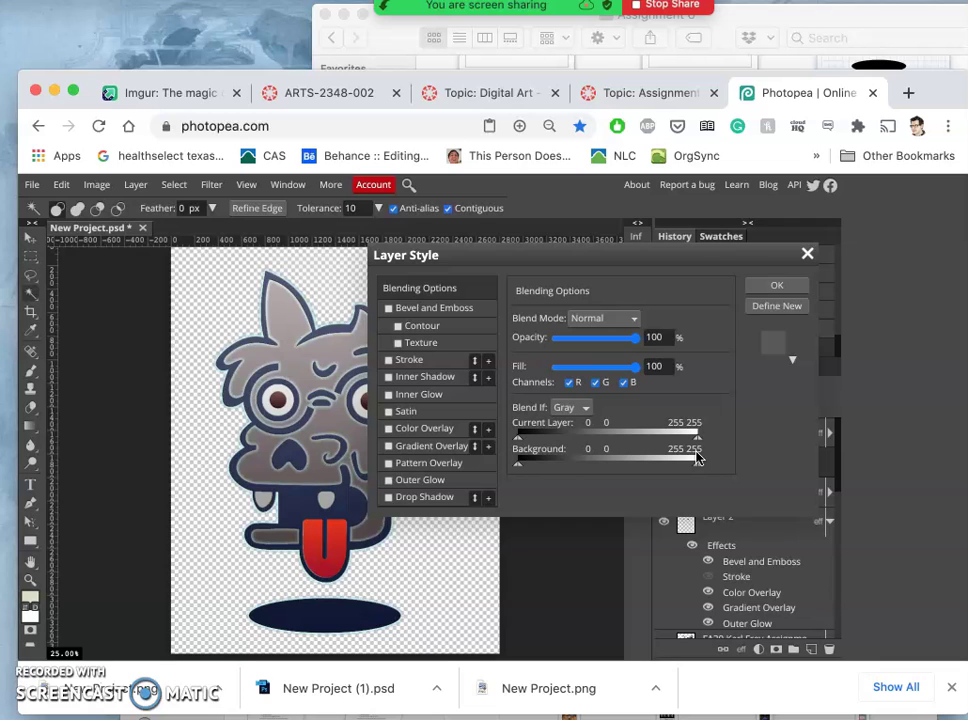
mouse_move(697, 458)
mouse_down()
mouse_move(410, 465)
mouse_move(277, 400)
mouse_up()
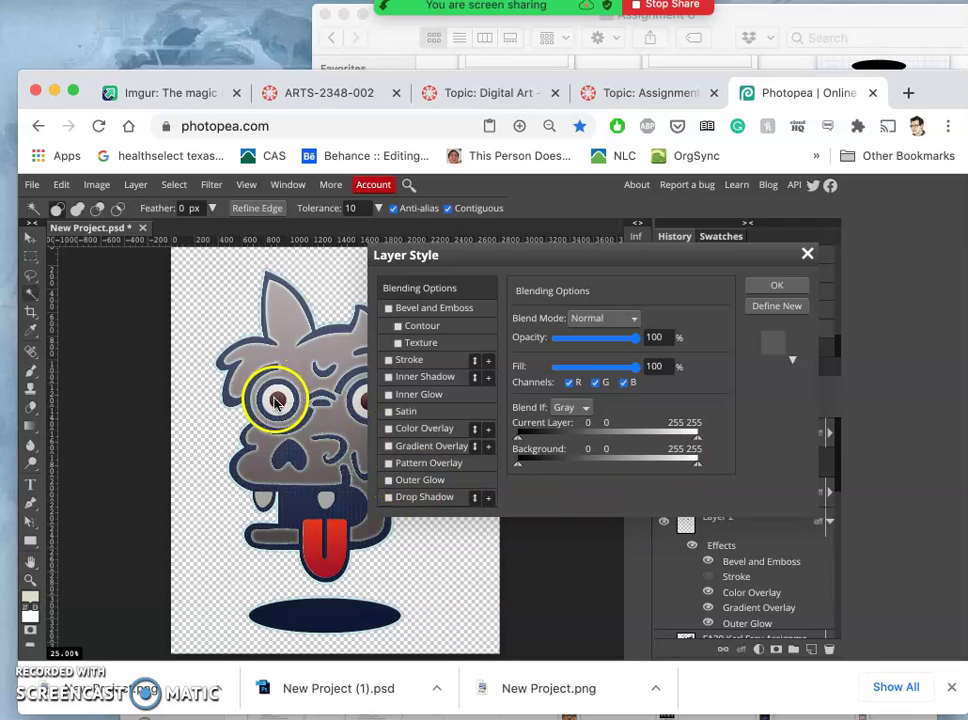